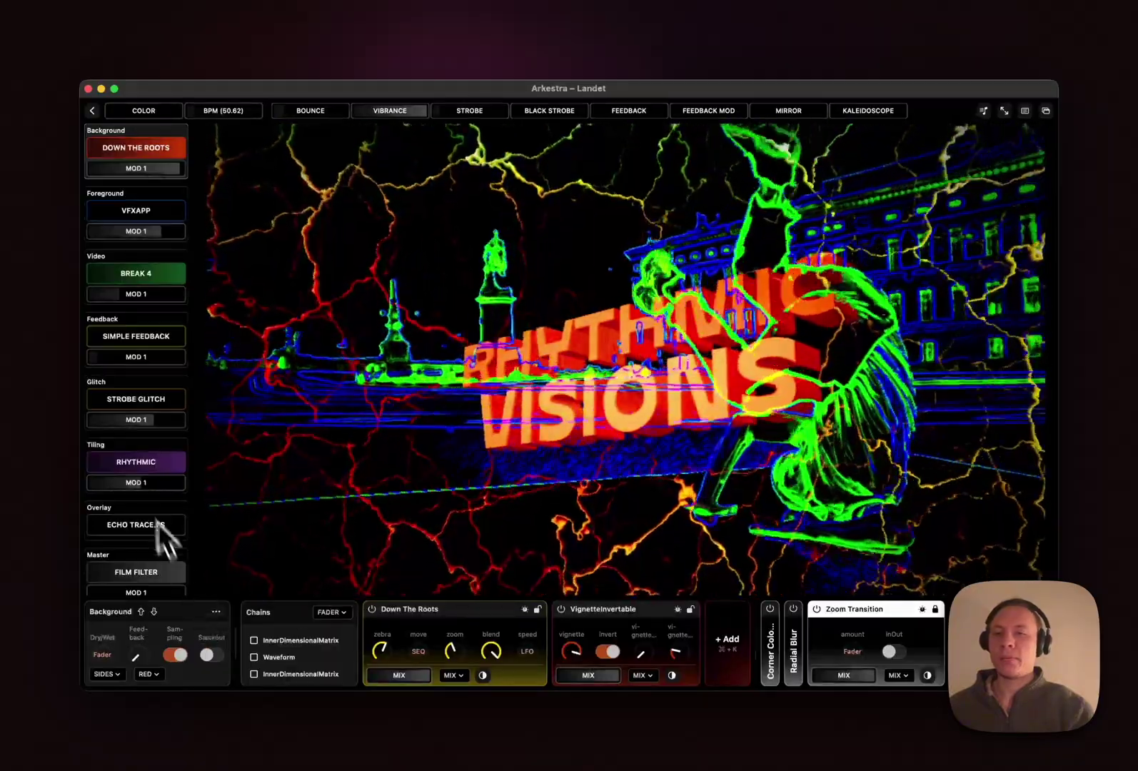
- Review the Chains list and revisit the Background track's name and colour, keeping it red
{"action": "scroll", "coordinate": [132, 188], "scroll_direction": "down", "scroll_amount": 2}
{"action": "scroll", "coordinate": [133, 188], "scroll_direction": "up", "scroll_amount": 2}
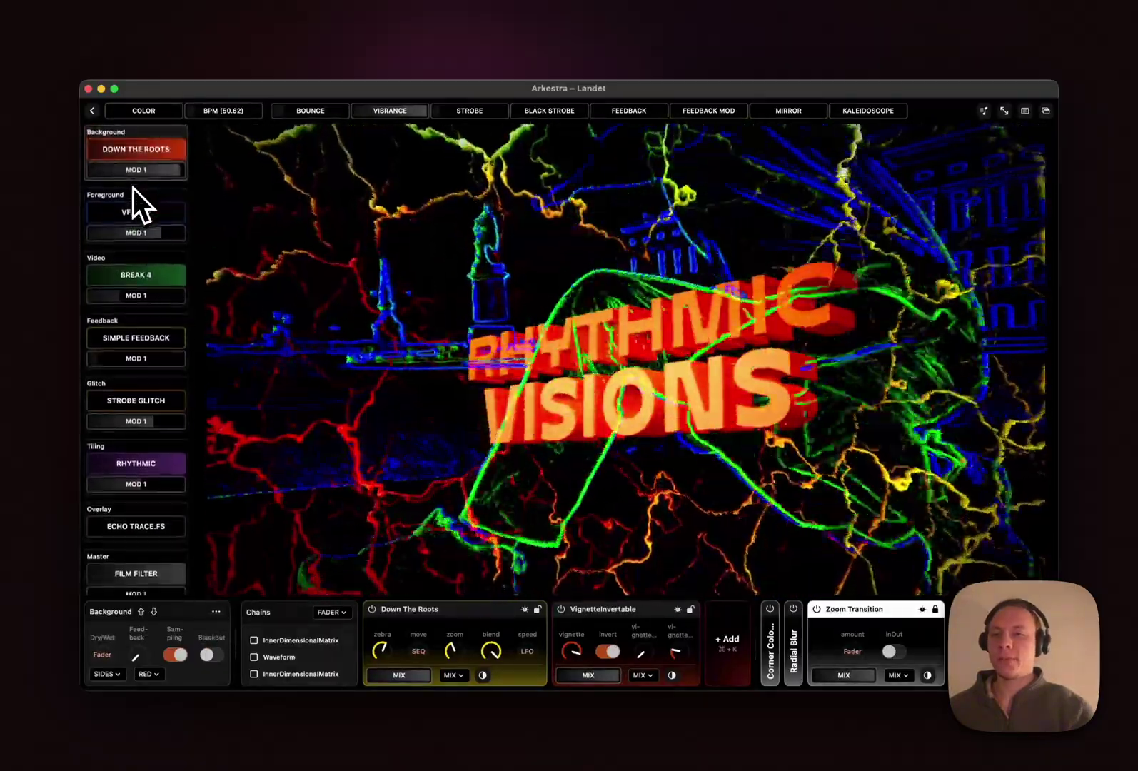
{"action": "scroll", "coordinate": [133, 188], "scroll_direction": "down", "scroll_amount": 2}
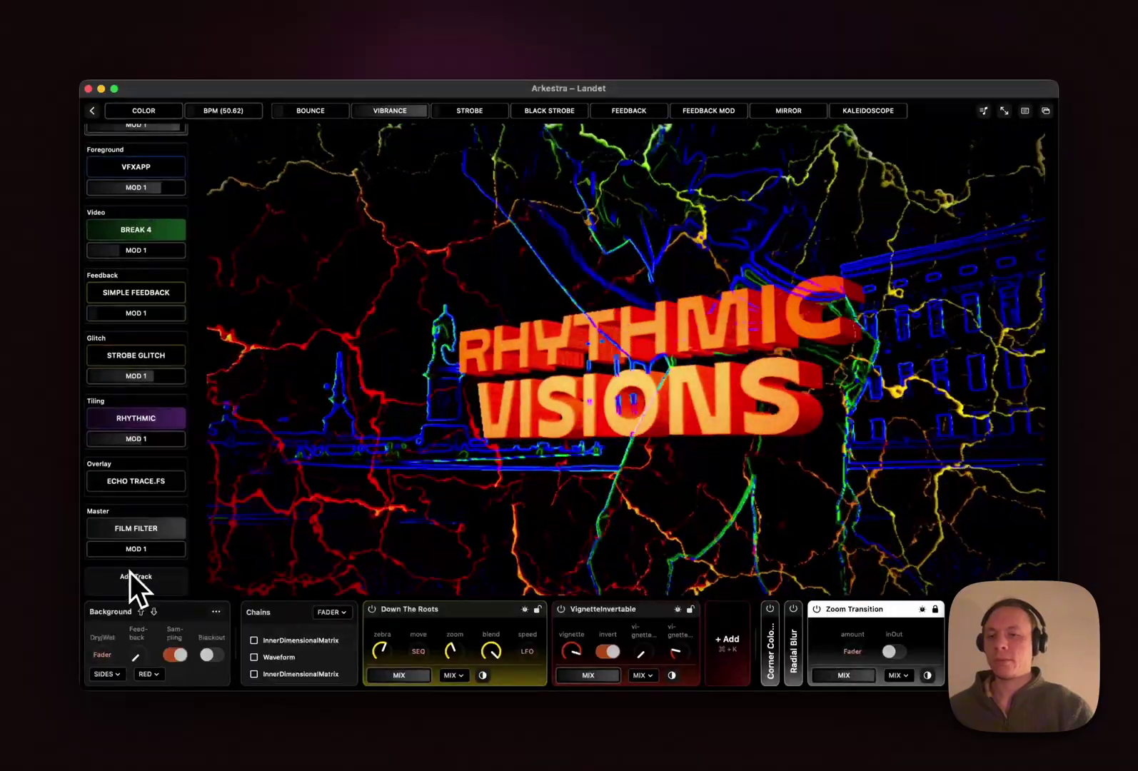
{"action": "scroll", "coordinate": [130, 577], "scroll_direction": "up", "scroll_amount": 2}
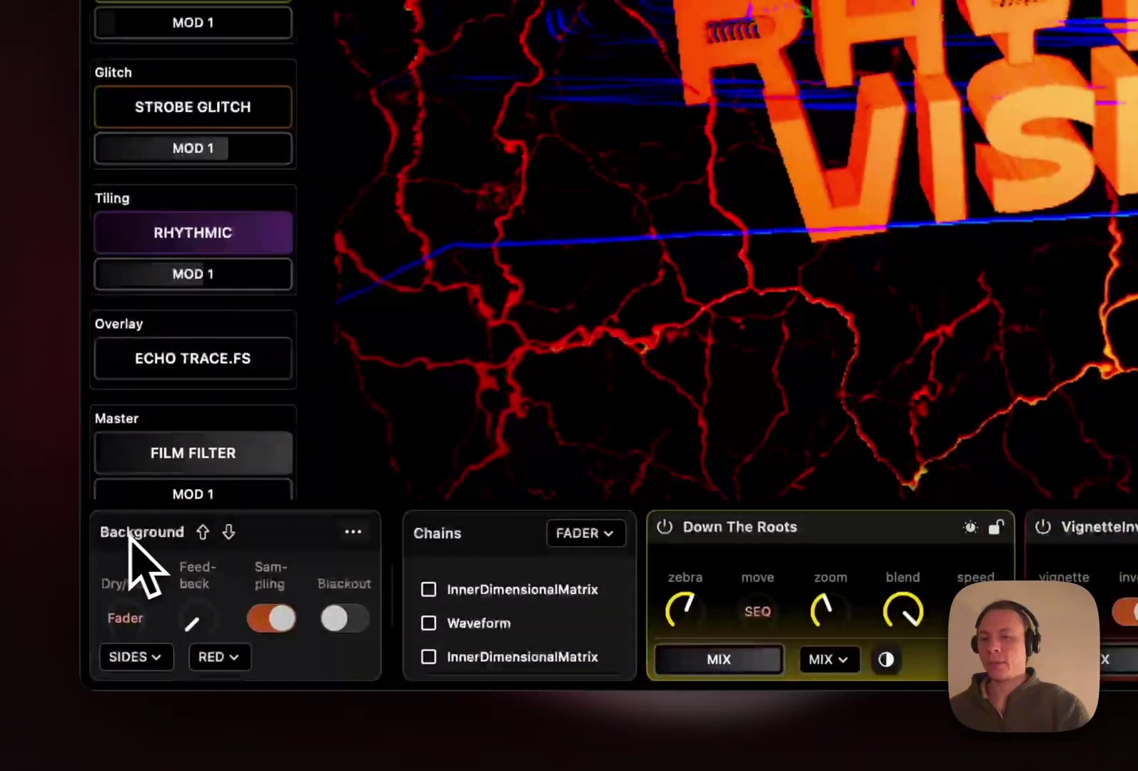
{"action": "double_click", "coordinate": [142, 534]}
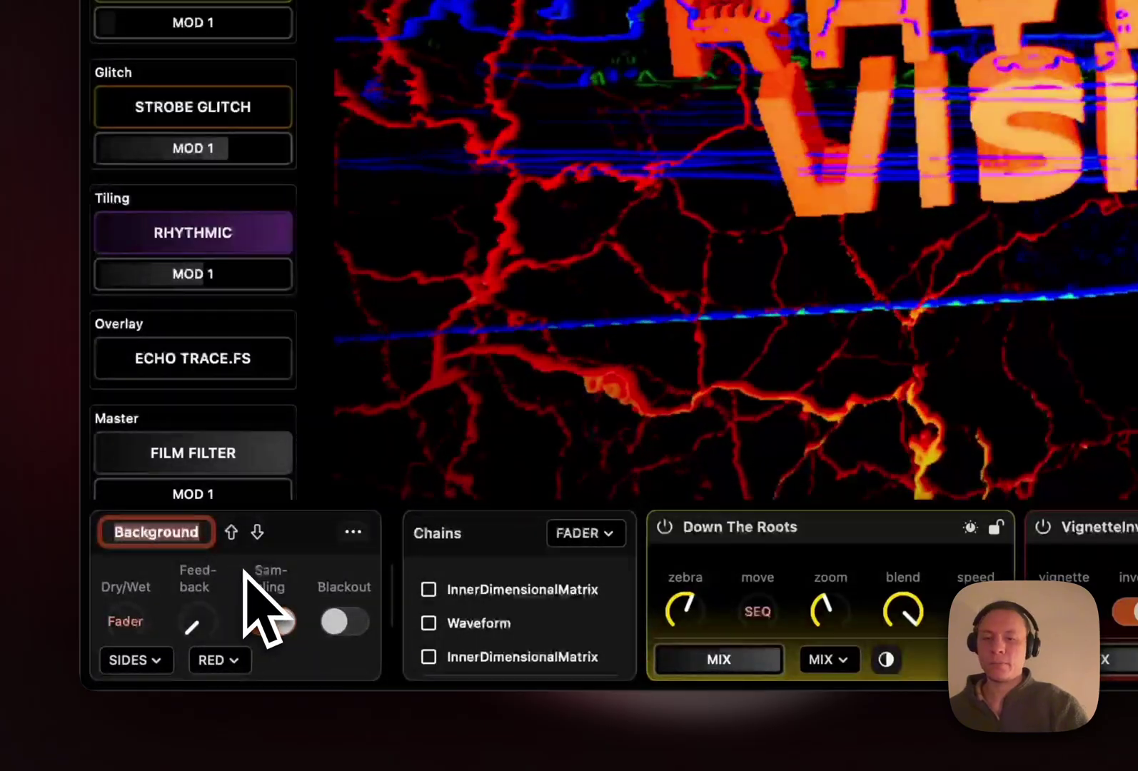
{"action": "key", "text": "Return"}
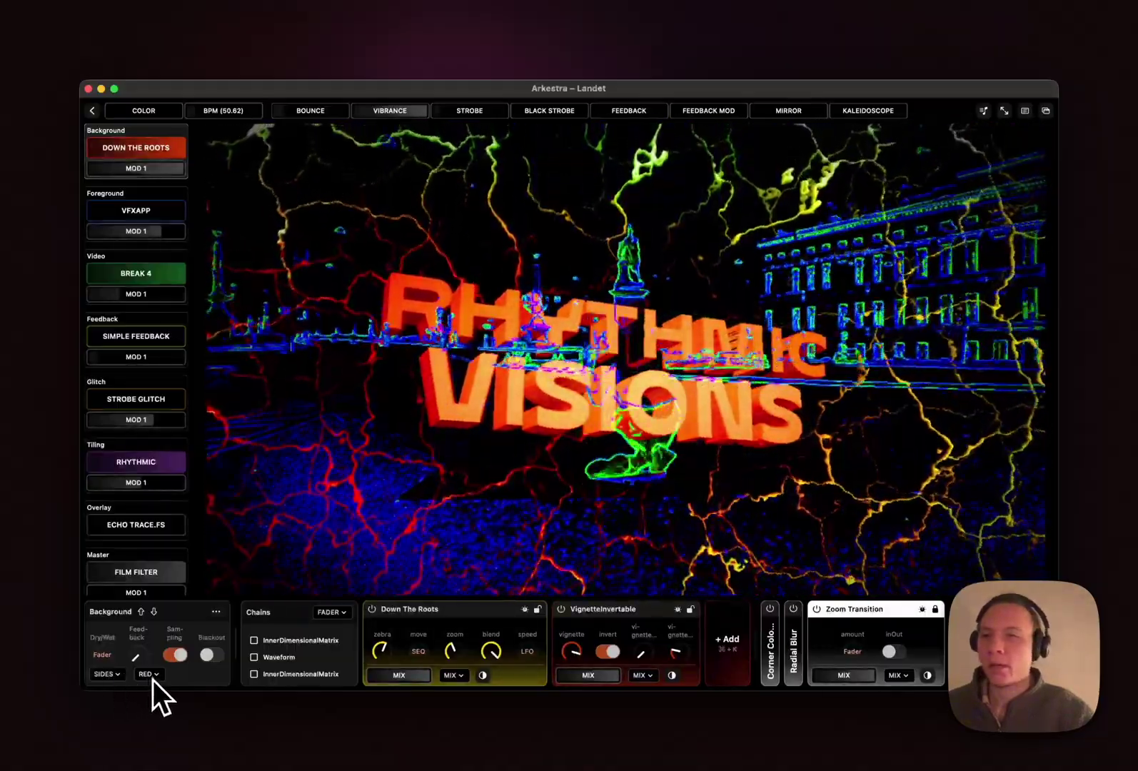
{"action": "left_click", "coordinate": [149, 677]}
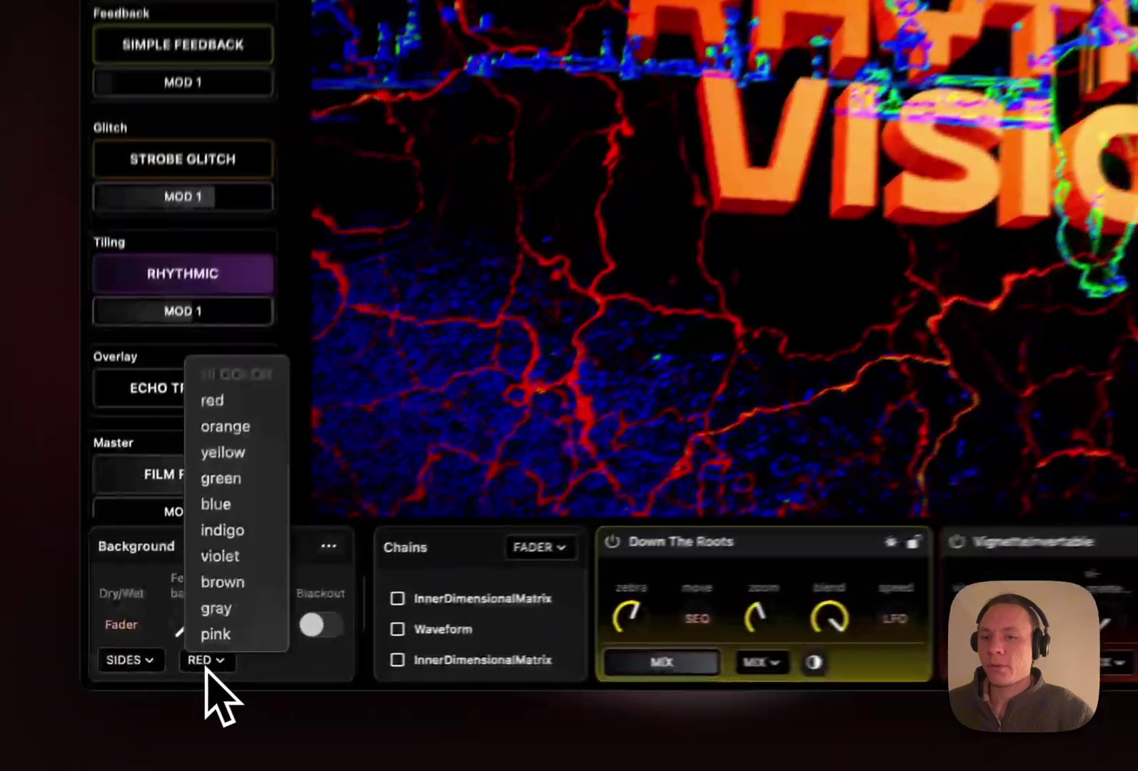
{"action": "left_click", "coordinate": [168, 545]}
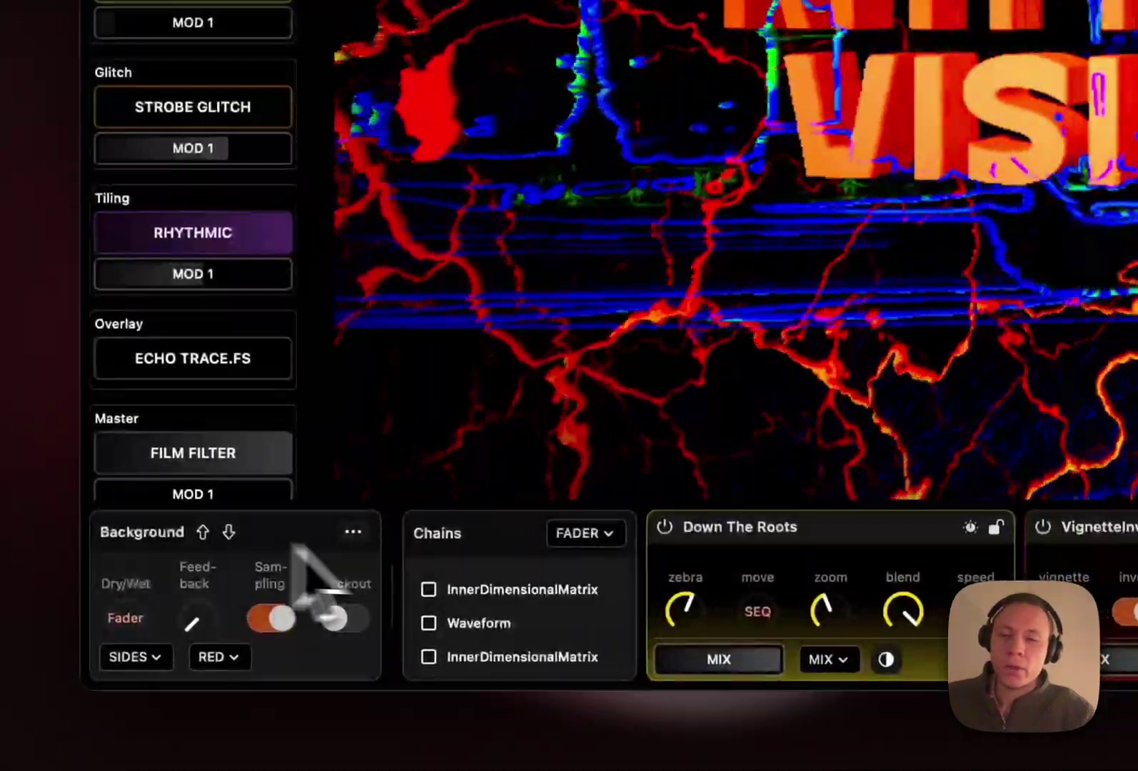
- Focus Down The Roots, collapsing the neighbouring VignetteInvertable effect
{"action": "scroll", "coordinate": [477, 613], "scroll_direction": "down", "scroll_amount": 2}
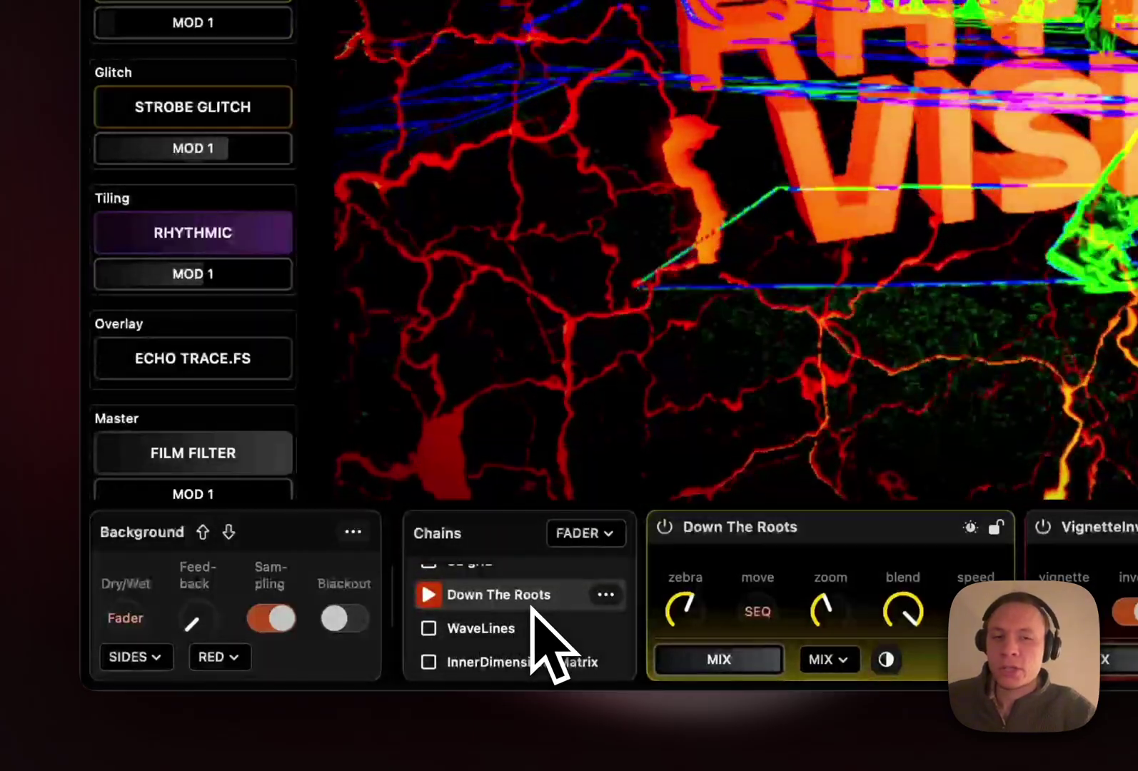
{"action": "scroll", "coordinate": [532, 607], "scroll_direction": "up", "scroll_amount": 1}
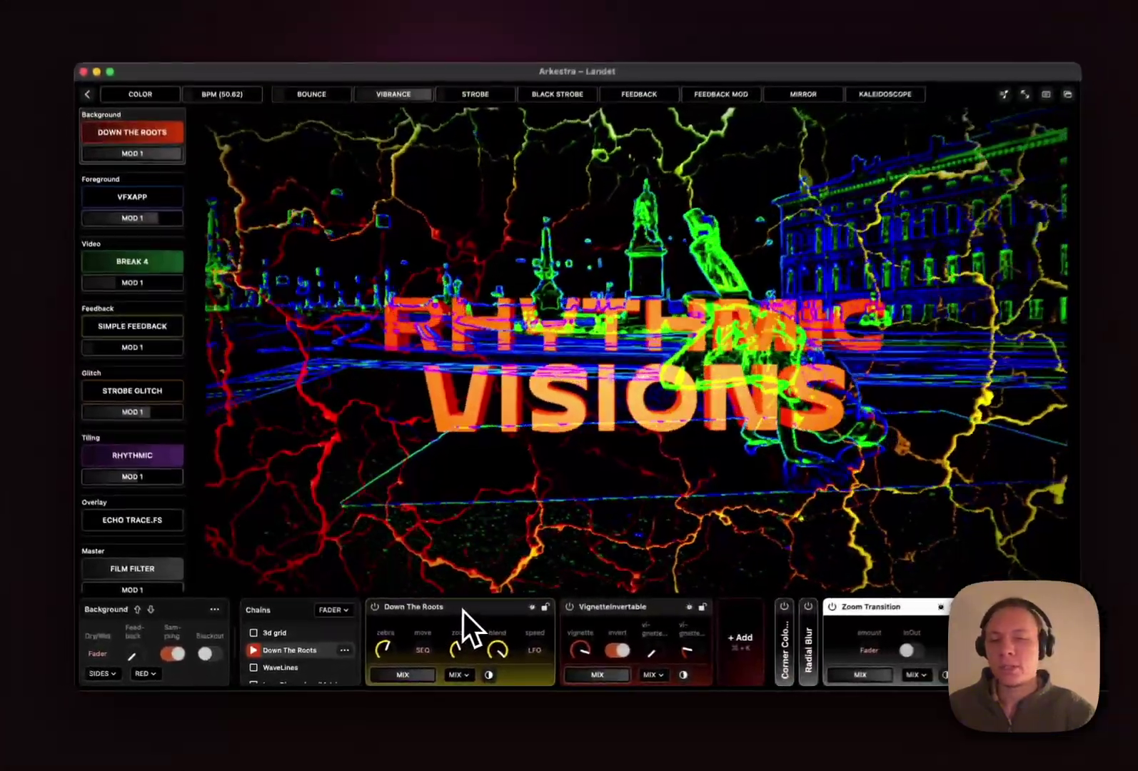
{"action": "left_click", "coordinate": [800, 532]}
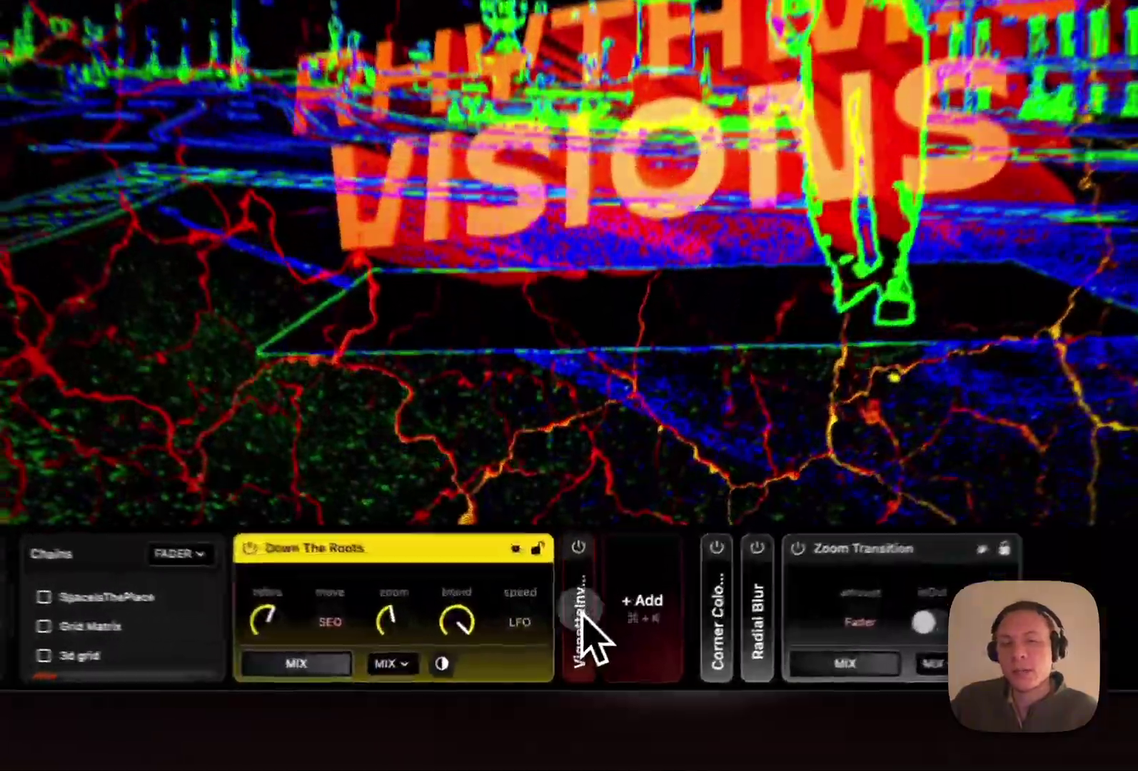
- Expand VignetteInvertable beside Down The Roots, toggling focus and collapse before leaving it expanded
{"action": "left_click", "coordinate": [562, 646]}
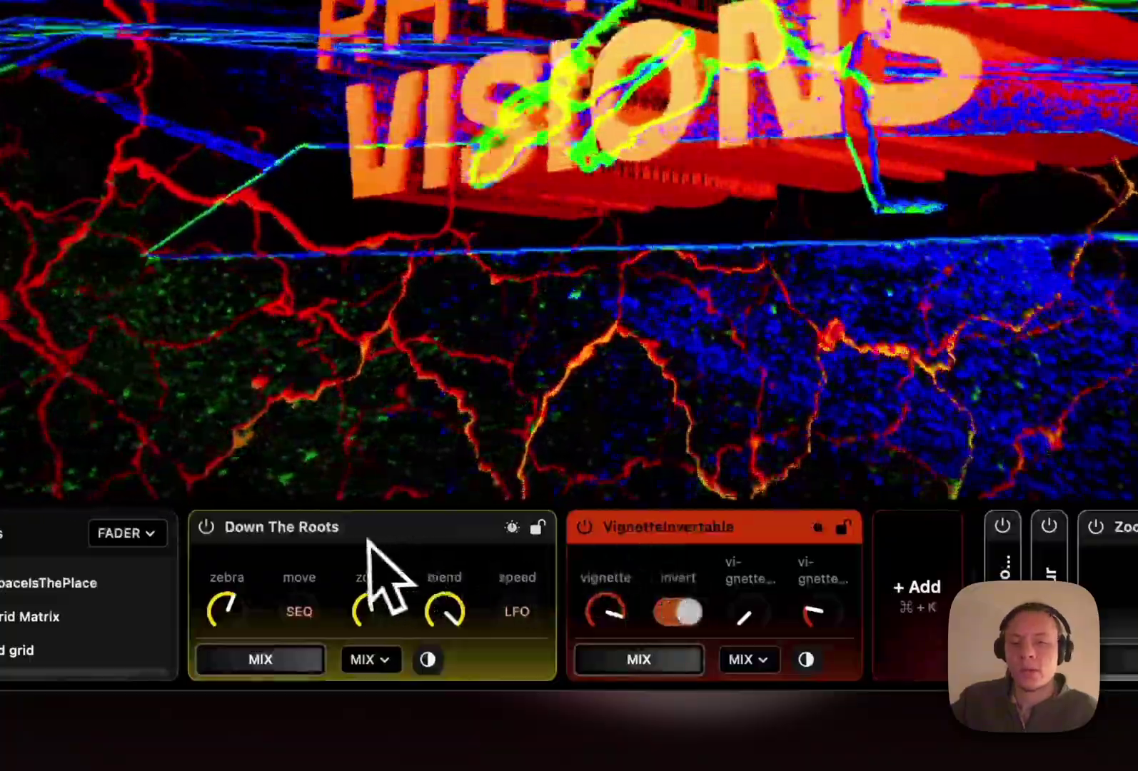
{"action": "left_click", "coordinate": [442, 555]}
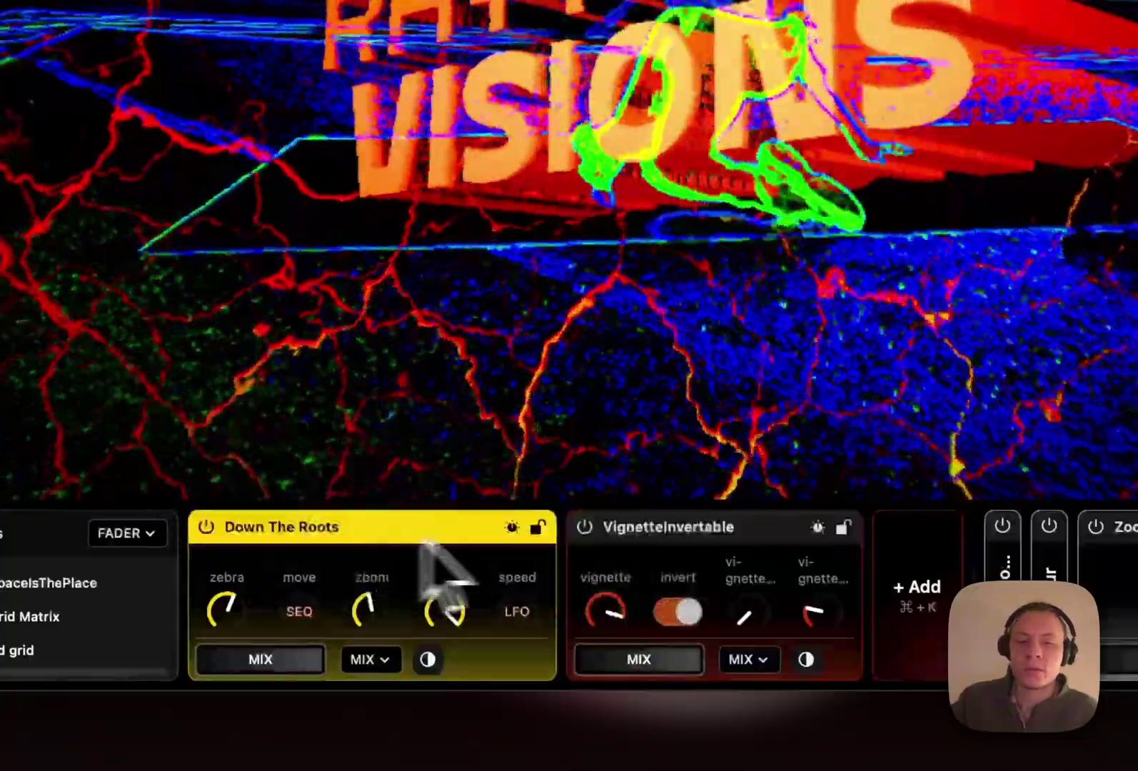
{"action": "left_click", "coordinate": [657, 536]}
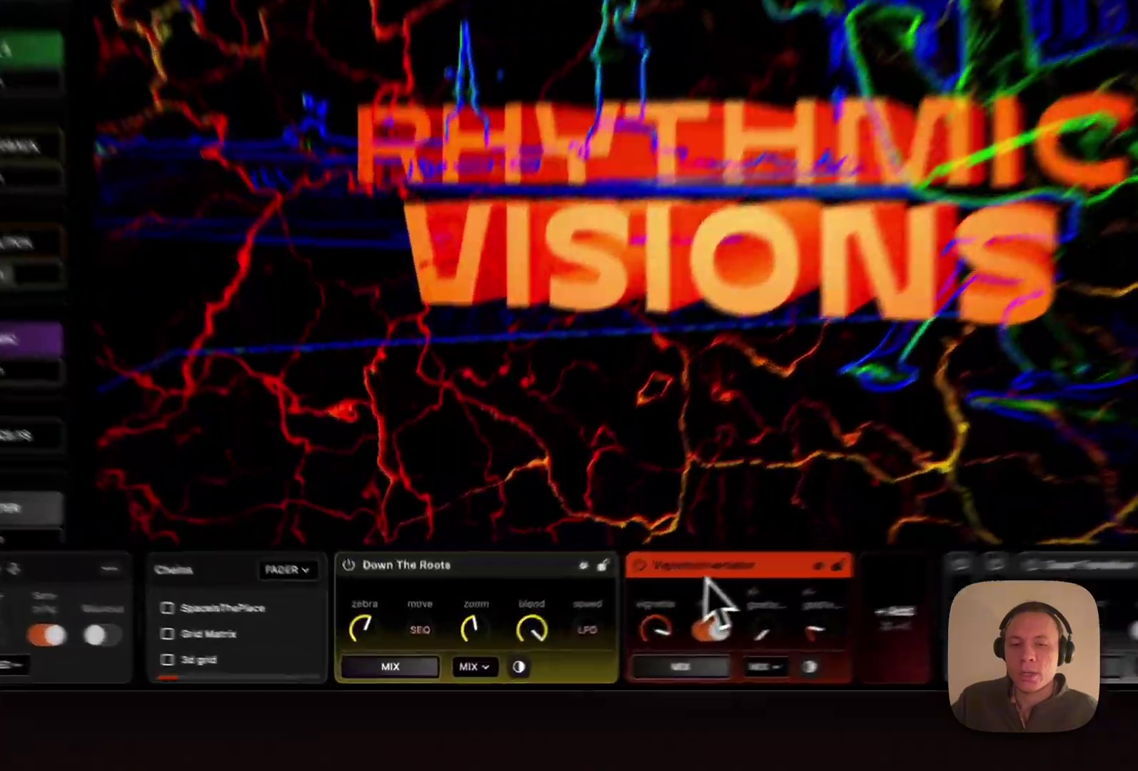
{"action": "left_click", "coordinate": [605, 623]}
{"action": "left_click", "coordinate": [710, 600]}
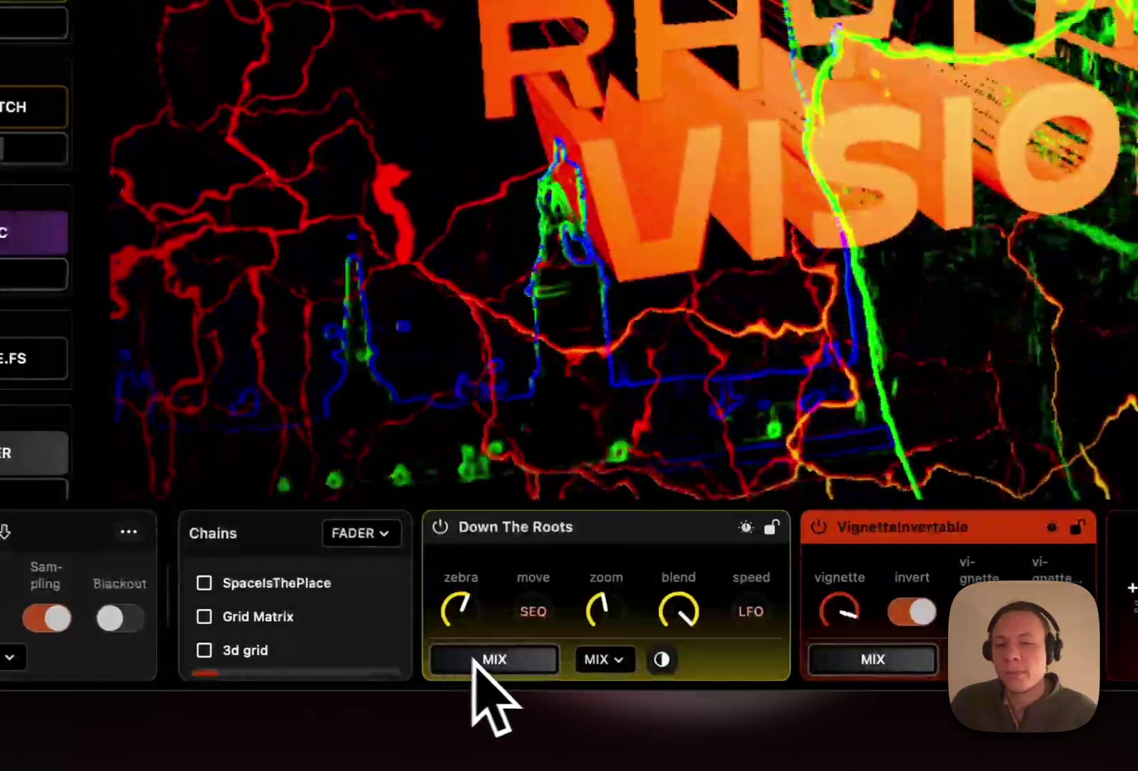
- Check the blend mode and the mix and blend modulation sources, leaving them at No Source
{"action": "left_click", "coordinate": [604, 660]}
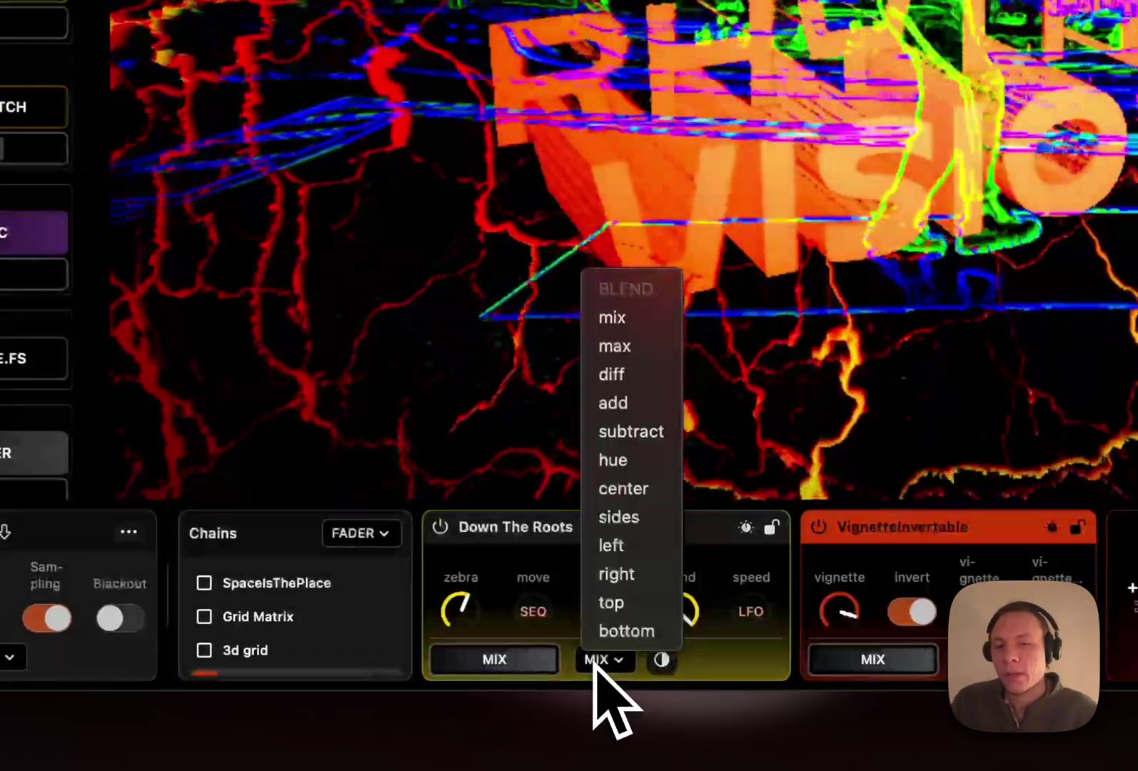
{"action": "left_click", "coordinate": [595, 663]}
{"action": "left_click", "coordinate": [511, 661]}
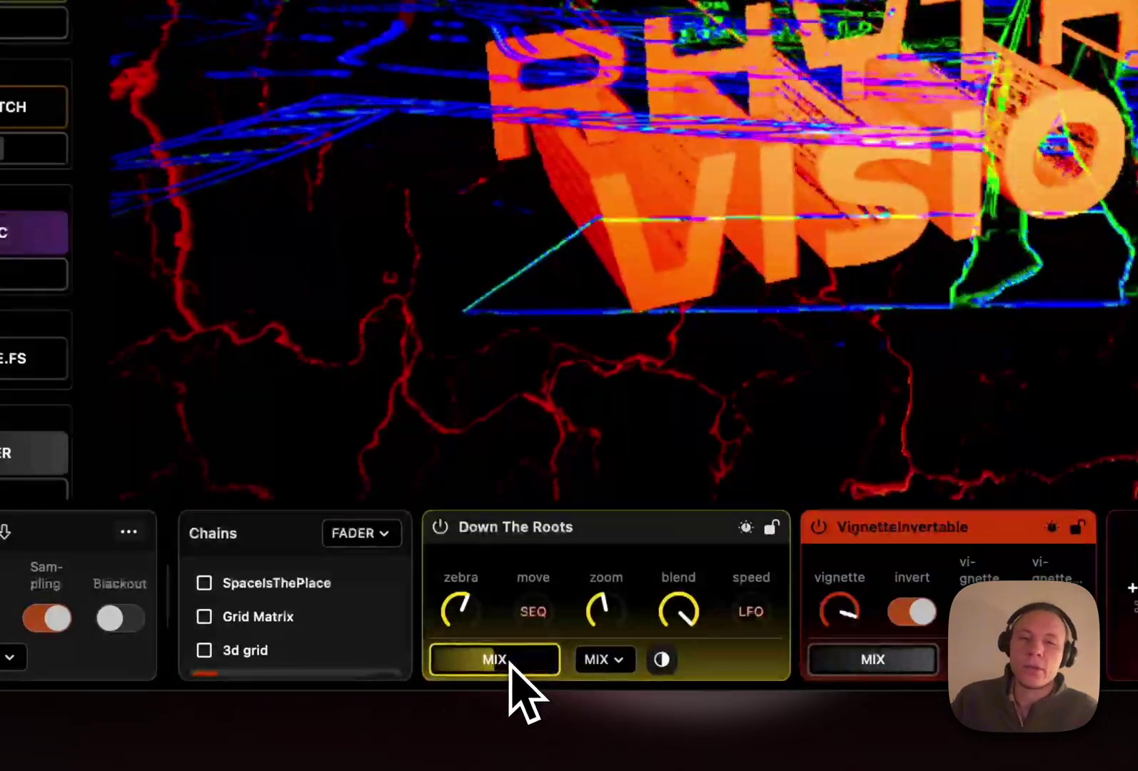
{"action": "left_click", "coordinate": [511, 663]}
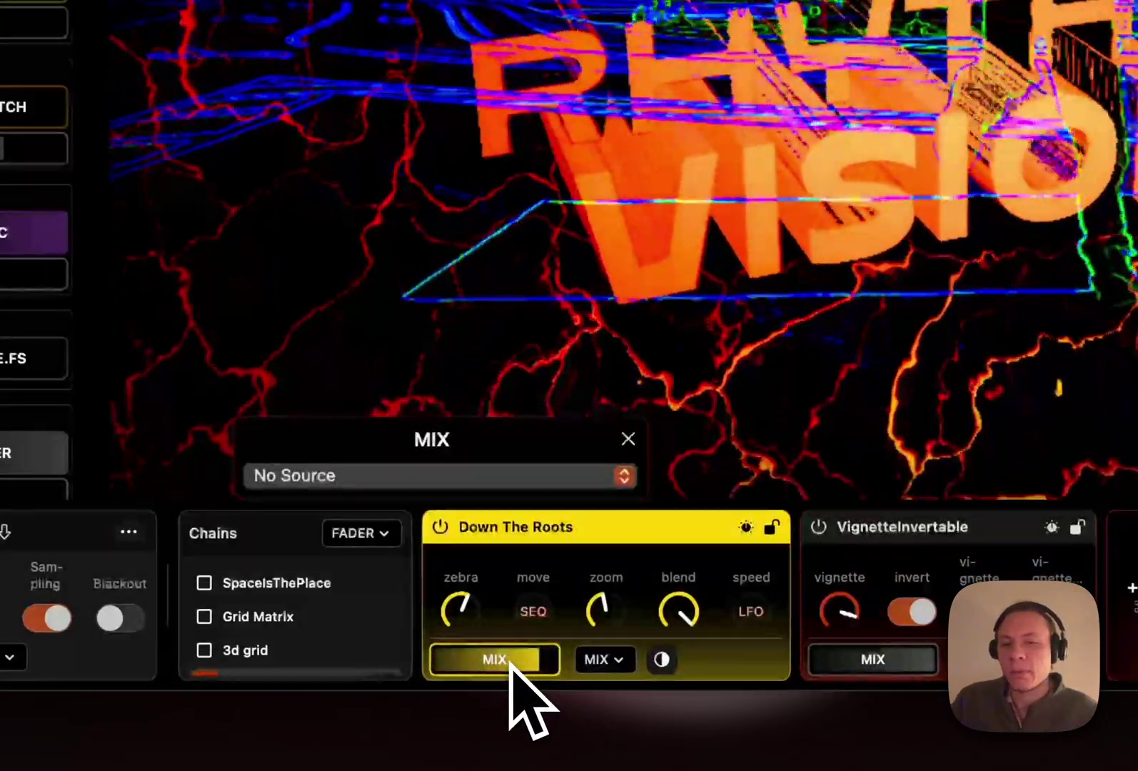
{"action": "left_click", "coordinate": [511, 669]}
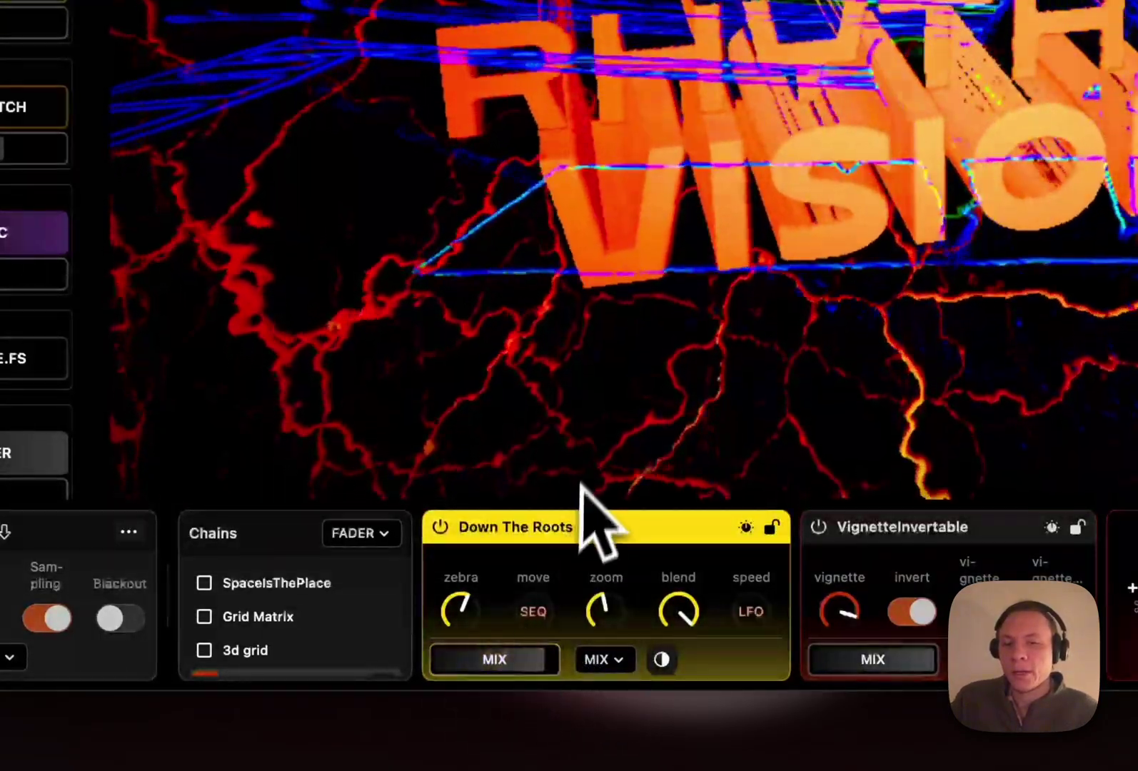
{"action": "left_click", "coordinate": [510, 671]}
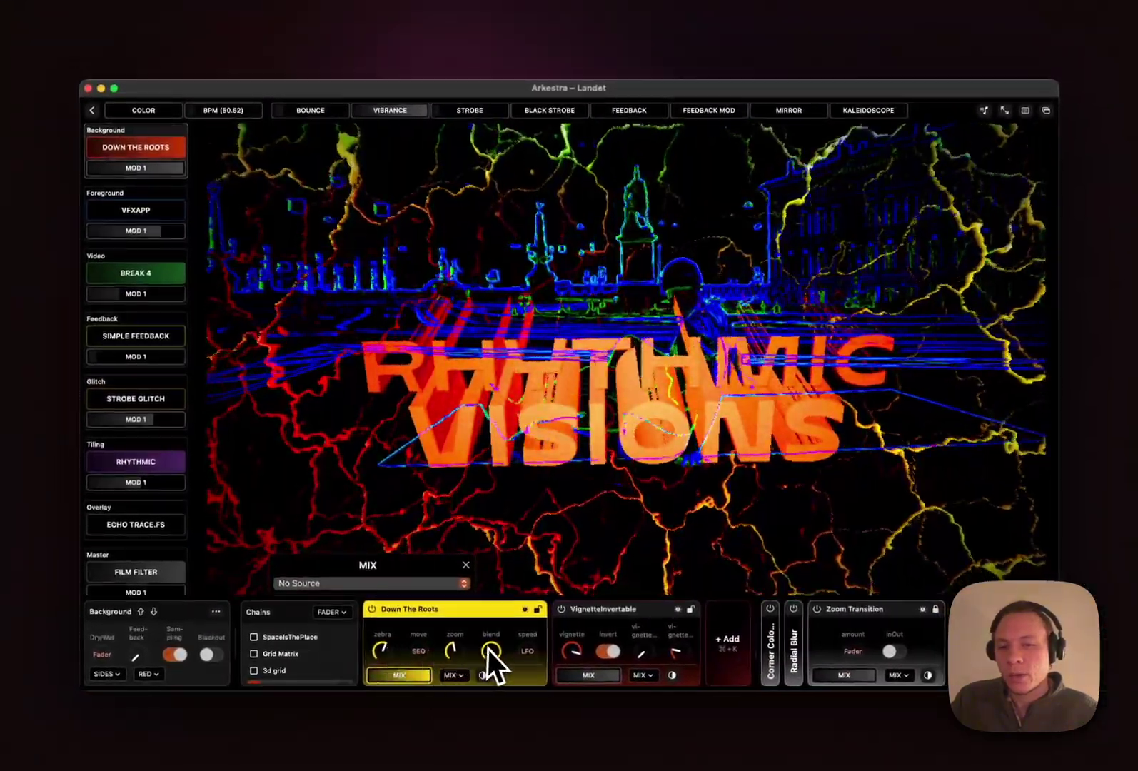
{"action": "left_click", "coordinate": [591, 629]}
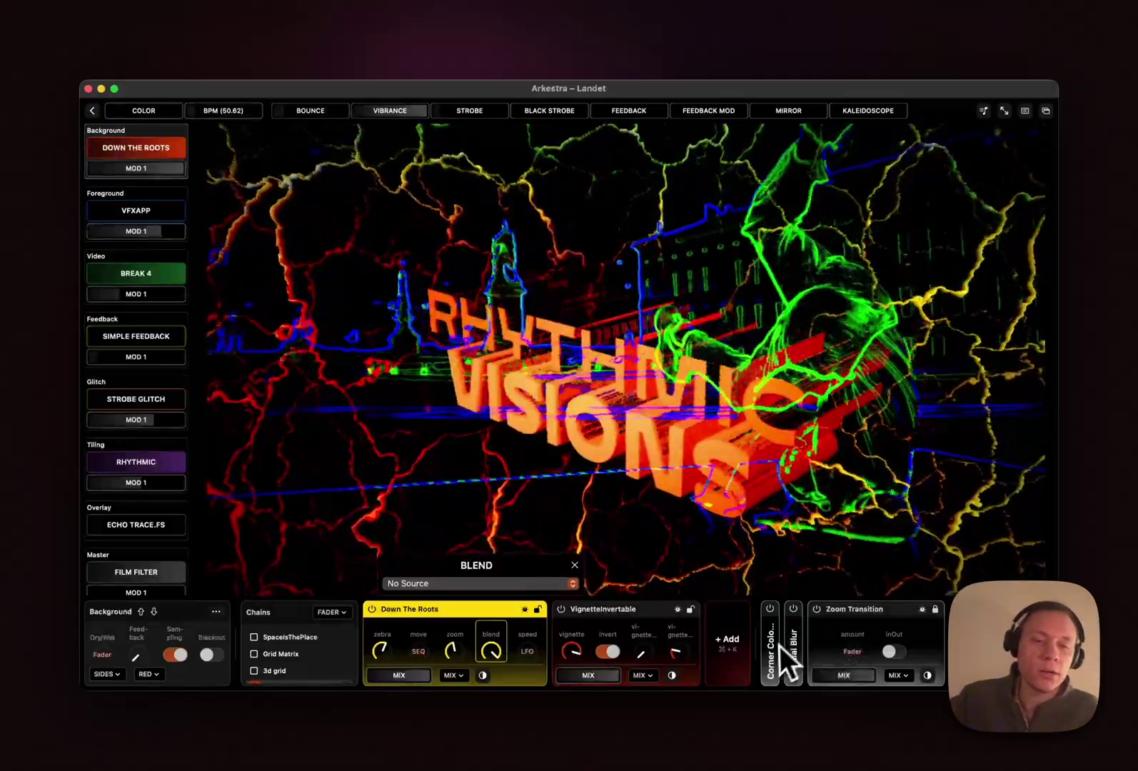
{"action": "left_click", "coordinate": [575, 565]}
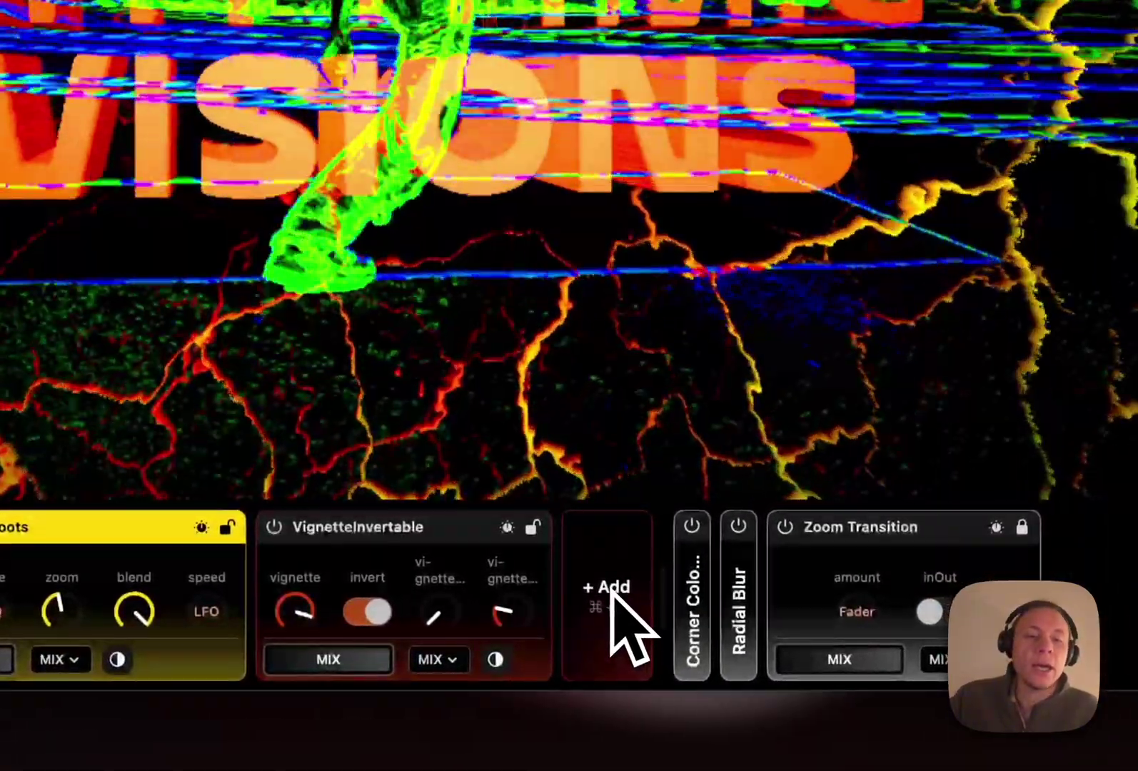
- Open the effect browser for Down The Roots, clear its search, then close it
{"action": "left_click", "coordinate": [620, 600]}
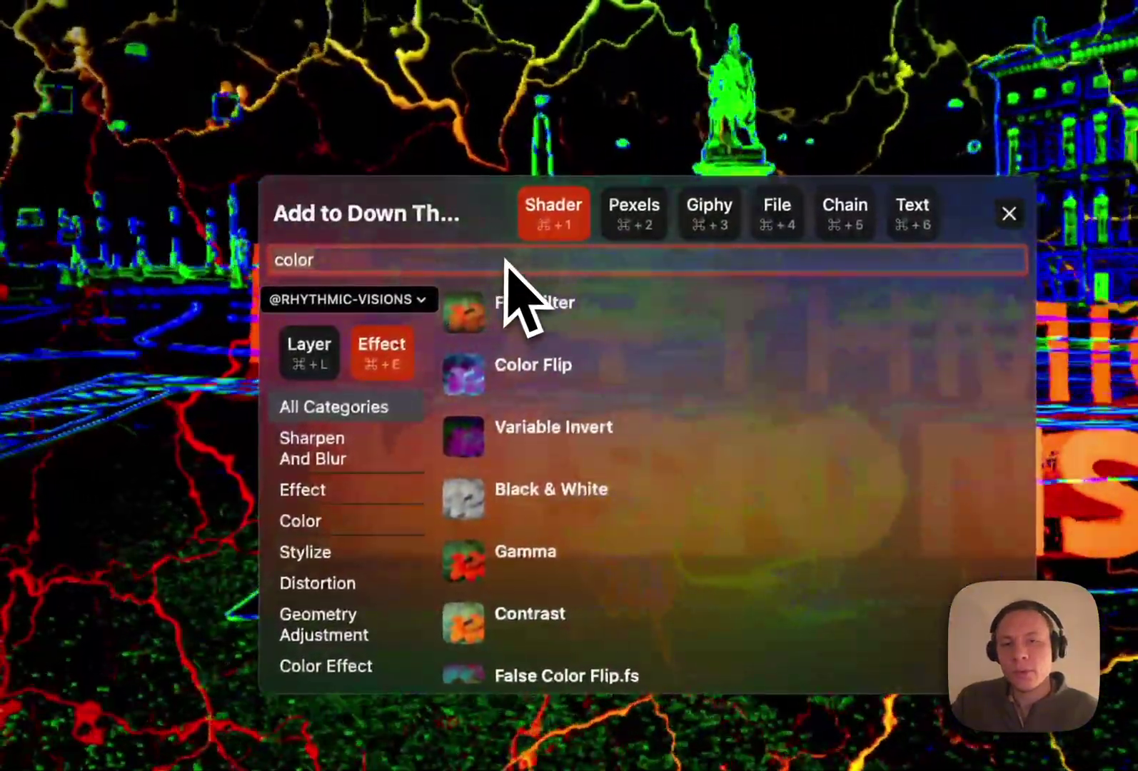
{"action": "key", "text": "BackSpace"}
{"action": "key", "text": "BackSpace"}
{"action": "key", "text": "BackSpace"}
{"action": "key", "text": "BackSpace"}
{"action": "key", "text": "BackSpace"}
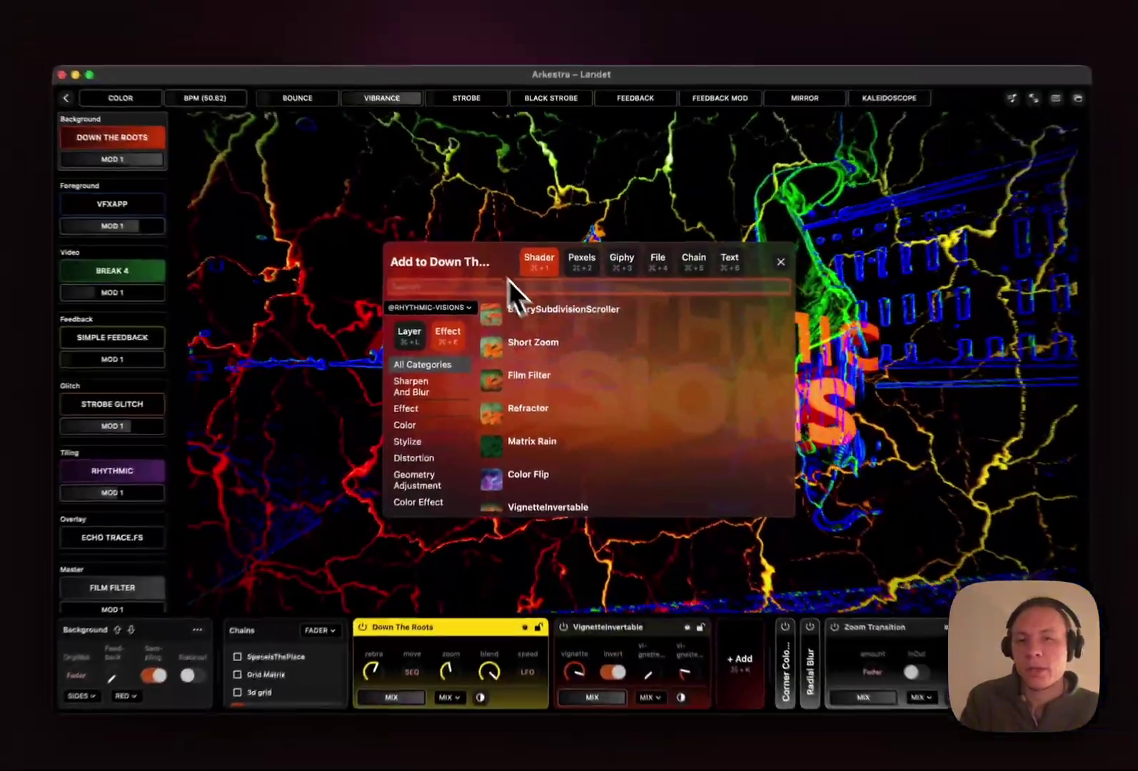
{"action": "mouse_move", "coordinate": [489, 257]}
{"action": "left_mouse_down"}
{"action": "mouse_move", "coordinate": [632, 225]}
{"action": "mouse_move", "coordinate": [328, 186]}
{"action": "mouse_move", "coordinate": [557, 205]}
{"action": "mouse_move", "coordinate": [482, 257]}
{"action": "mouse_move", "coordinate": [229, 196]}
{"action": "mouse_move", "coordinate": [527, 535]}
{"action": "mouse_move", "coordinate": [370, 239]}
{"action": "mouse_move", "coordinate": [476, 237]}
{"action": "left_mouse_up"}
{"action": "key", "text": "Escape"}
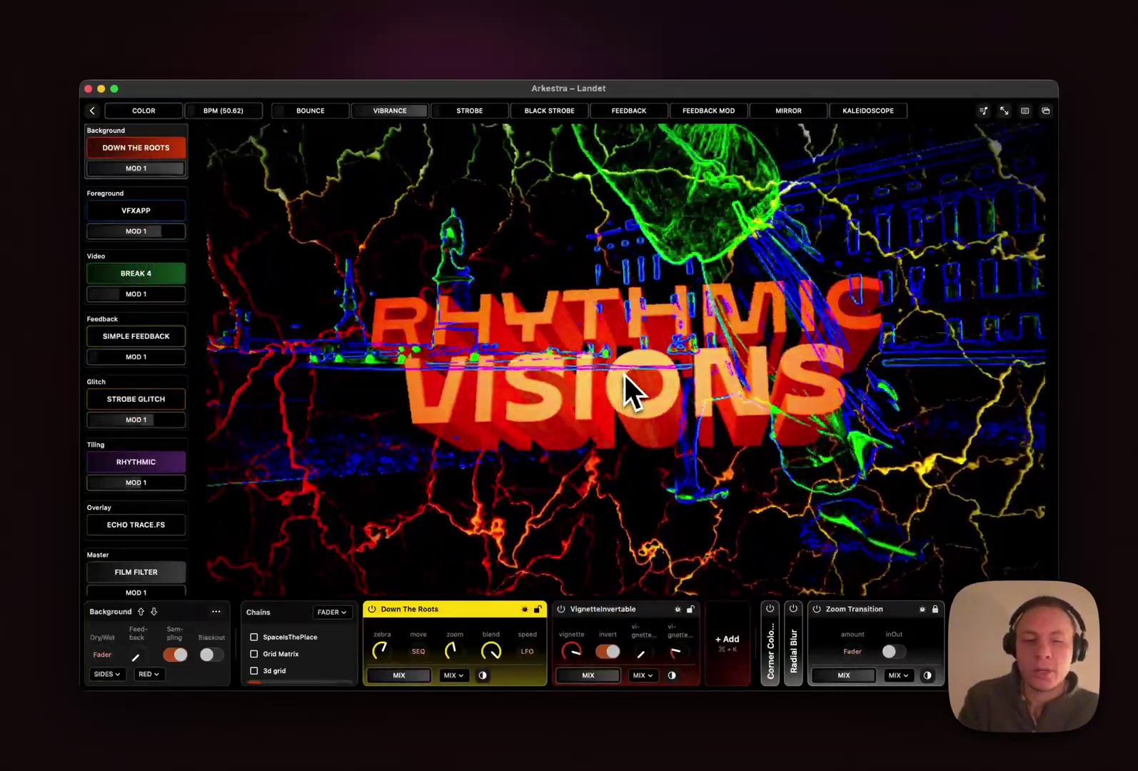
- Reopen the add dialog with Cmd+K and browse Pexels, files, chains, layers and effects, previewing Film Filter
{"action": "key", "text": "super+k"}
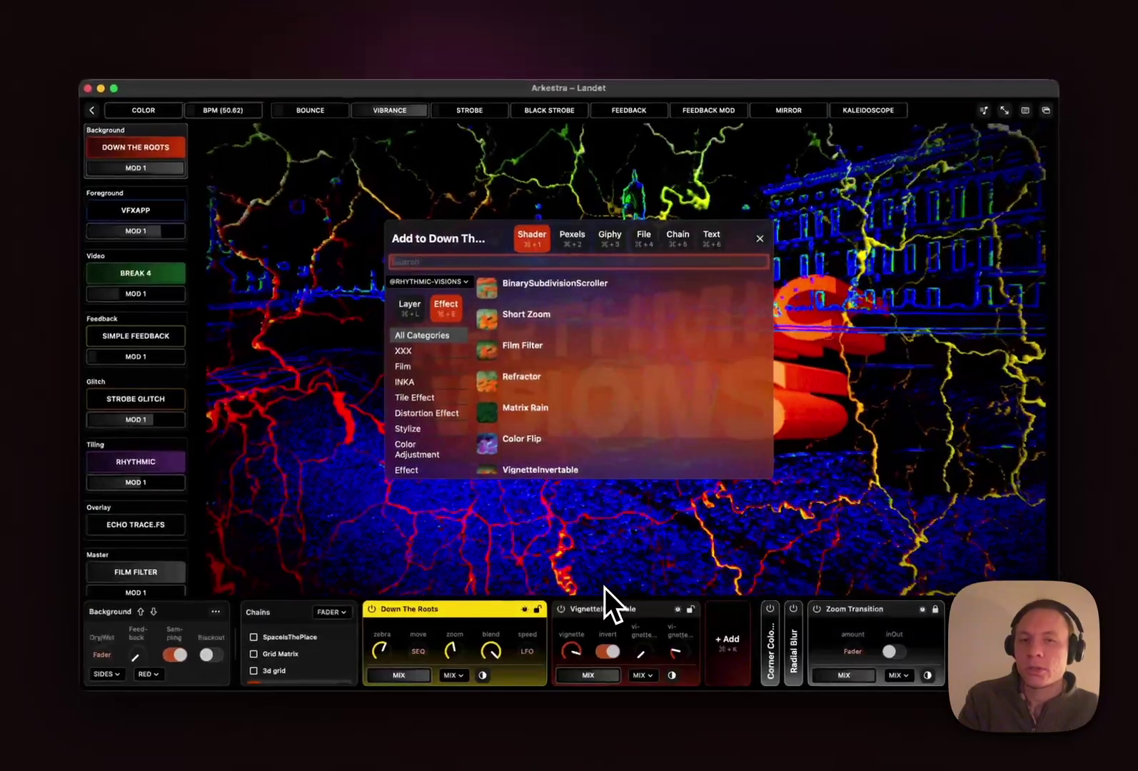
{"action": "key", "text": "super+2"}
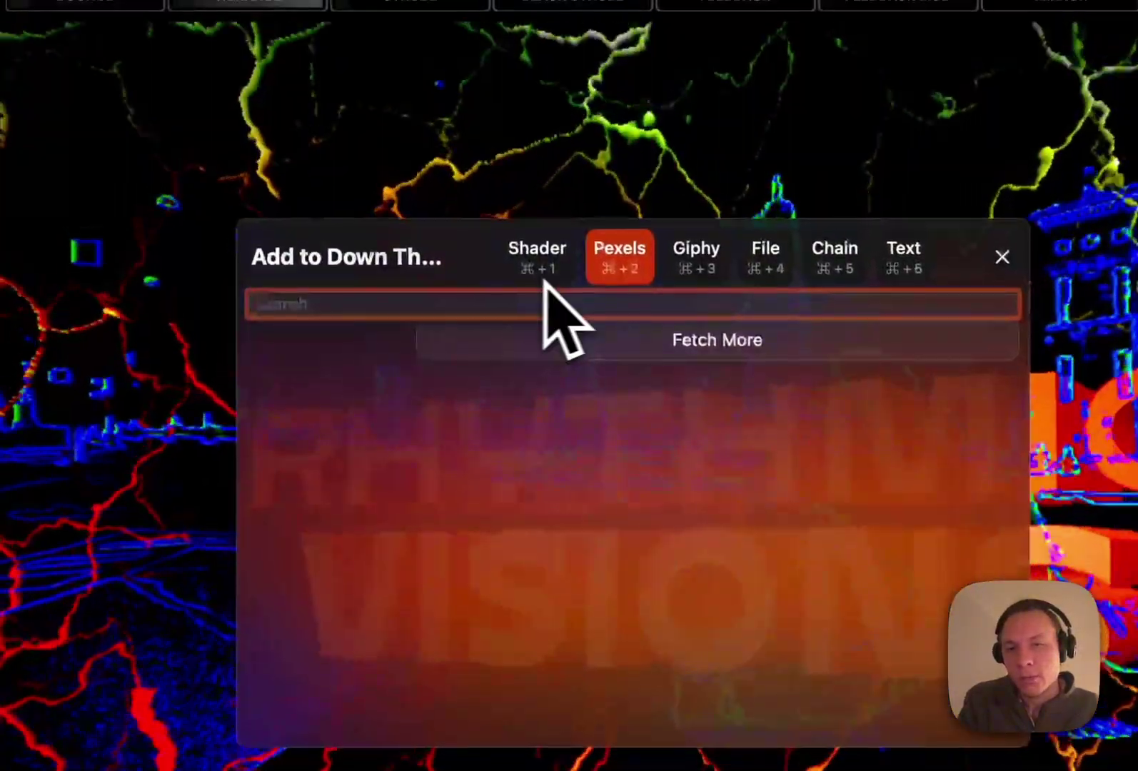
{"action": "key", "text": "super+4"}
{"action": "key", "text": "super+5"}
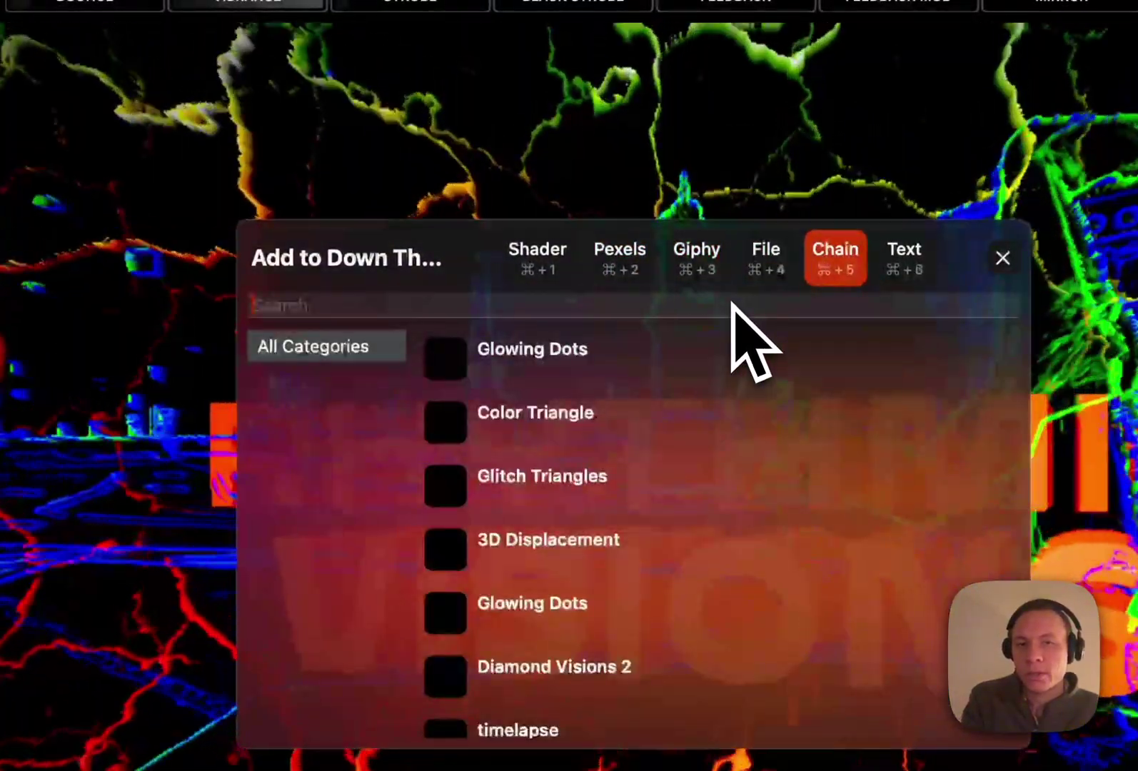
{"action": "left_click", "coordinate": [519, 309]}
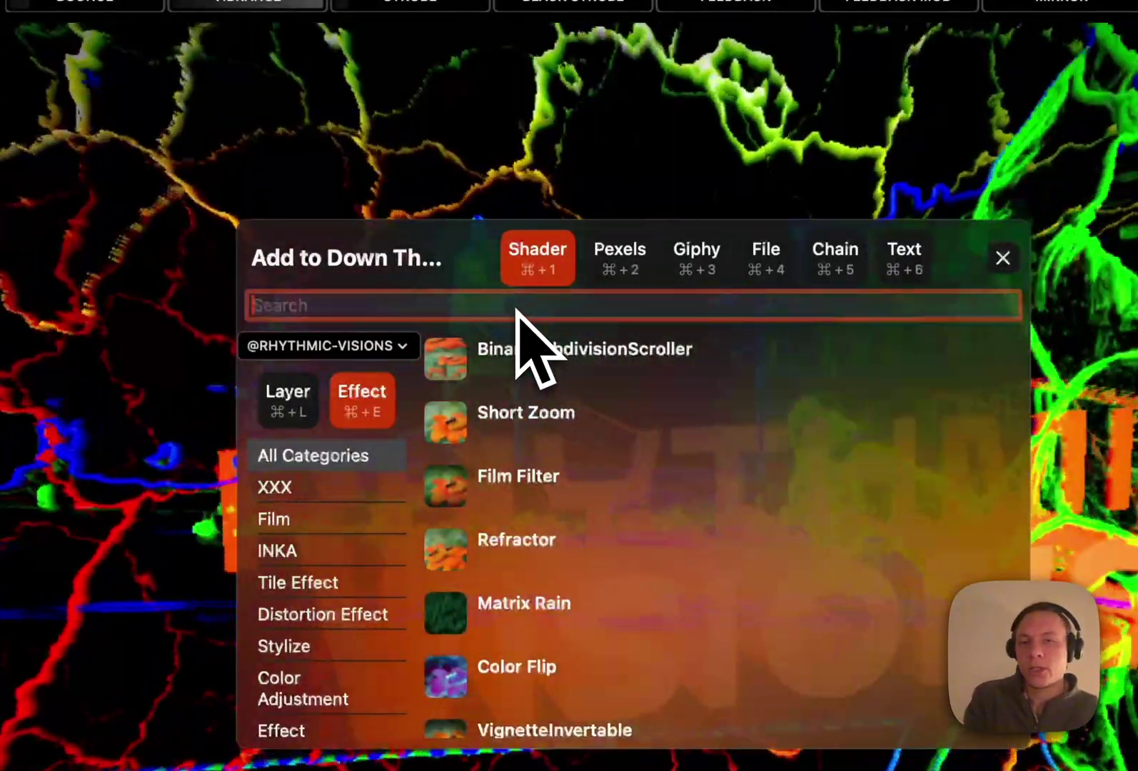
{"action": "key", "text": "super+l"}
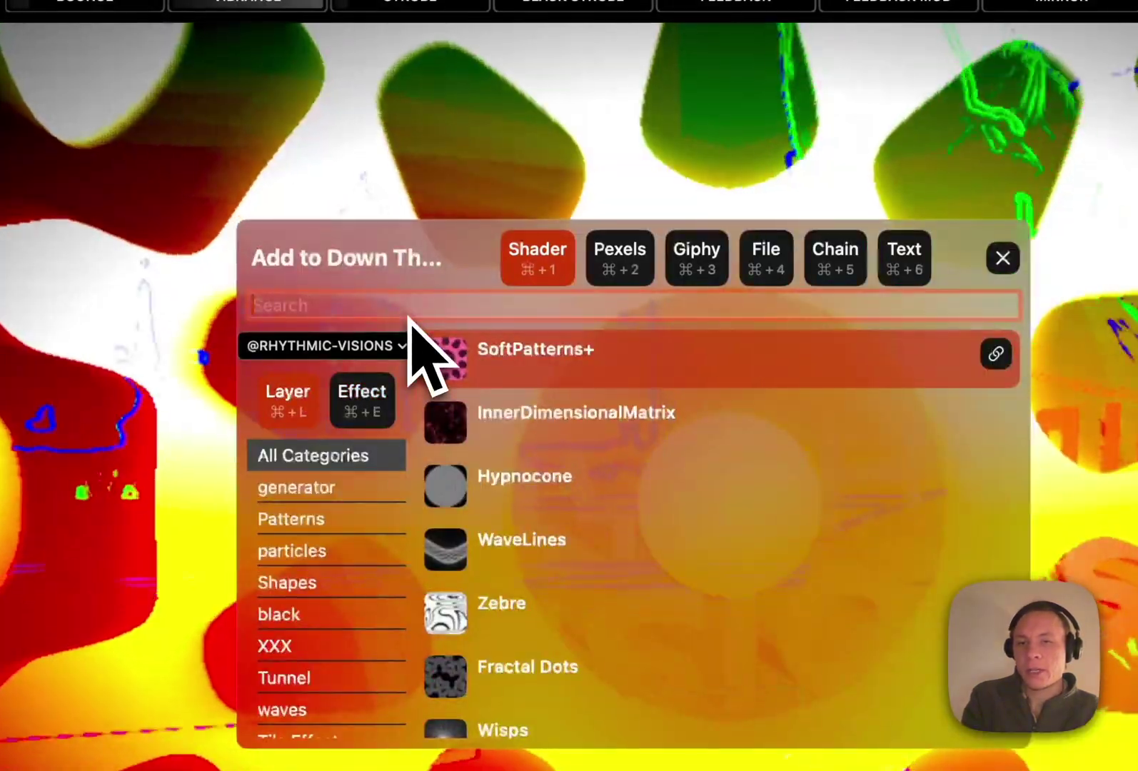
{"action": "key", "text": "super+e"}
{"action": "key", "text": "Down"}
{"action": "key", "text": "Down"}
{"action": "key", "text": "Down"}
{"action": "key", "text": "Down"}
{"action": "key", "text": "Down"}
{"action": "key", "text": "Up"}
{"action": "key", "text": "Up"}
{"action": "key", "text": "Up"}
{"action": "key", "text": "Up"}
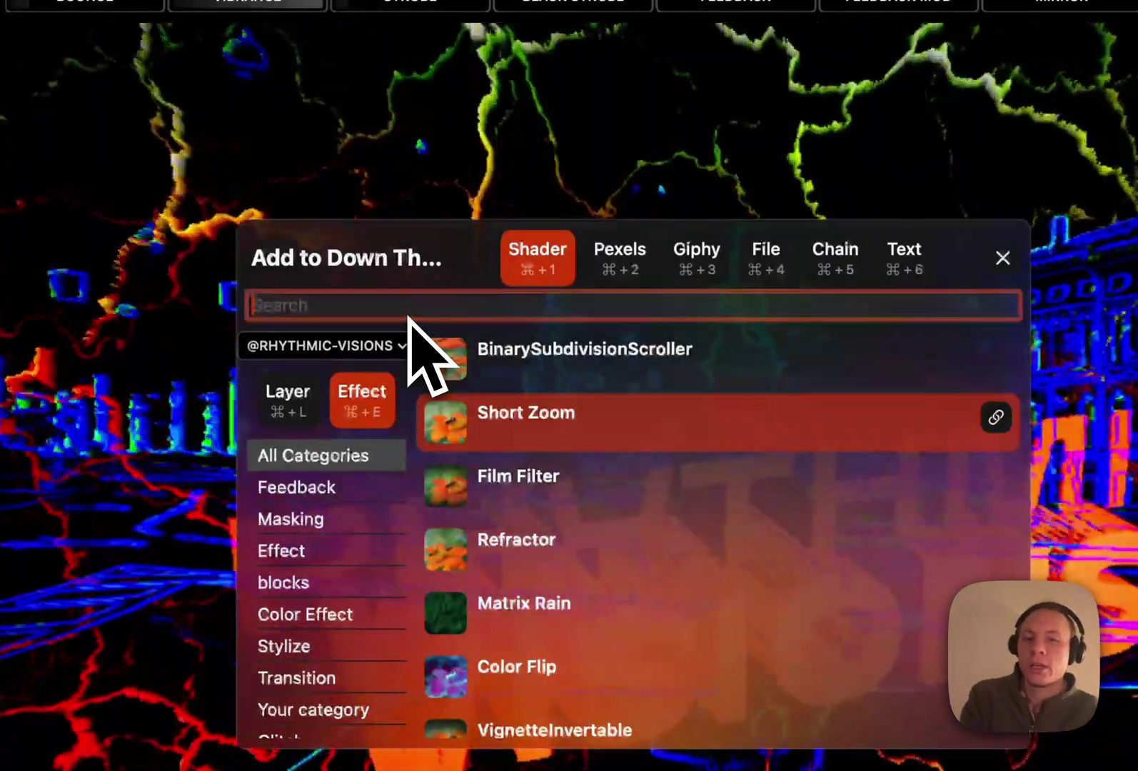
- Search 'kale', add the Kaleidoscope effect to the chain, then delete it again
{"action": "type", "text": "kale"}
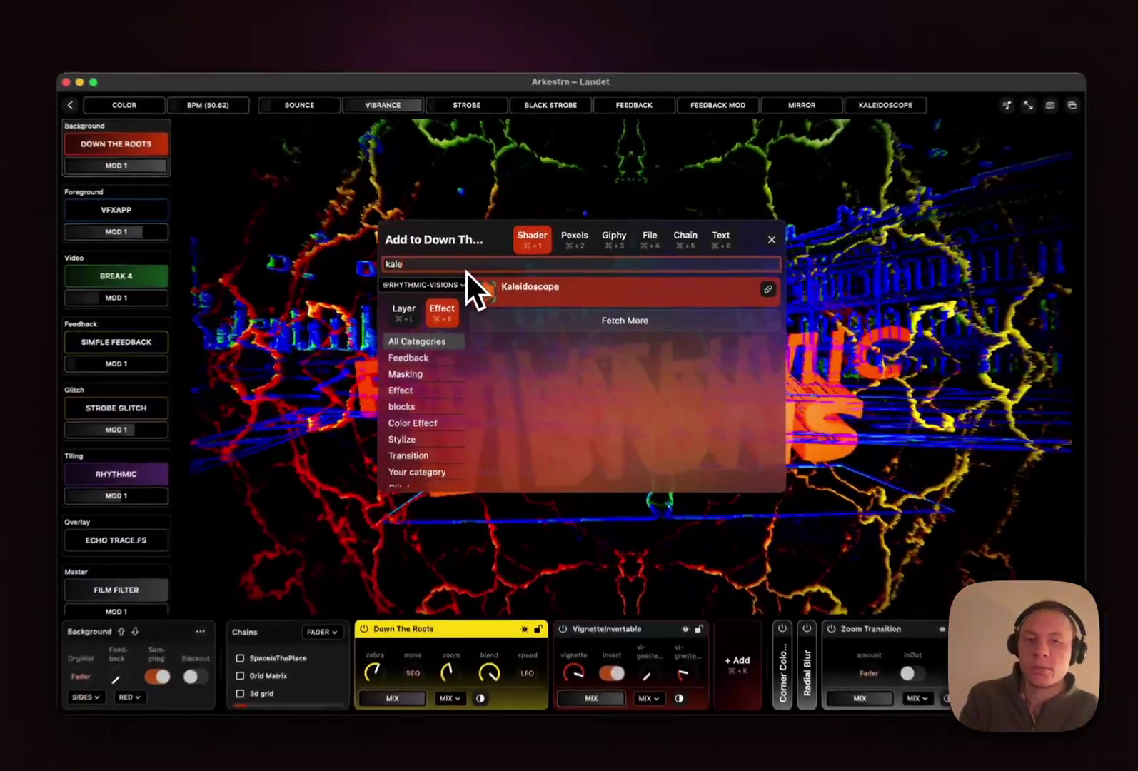
{"action": "key", "text": "Return"}
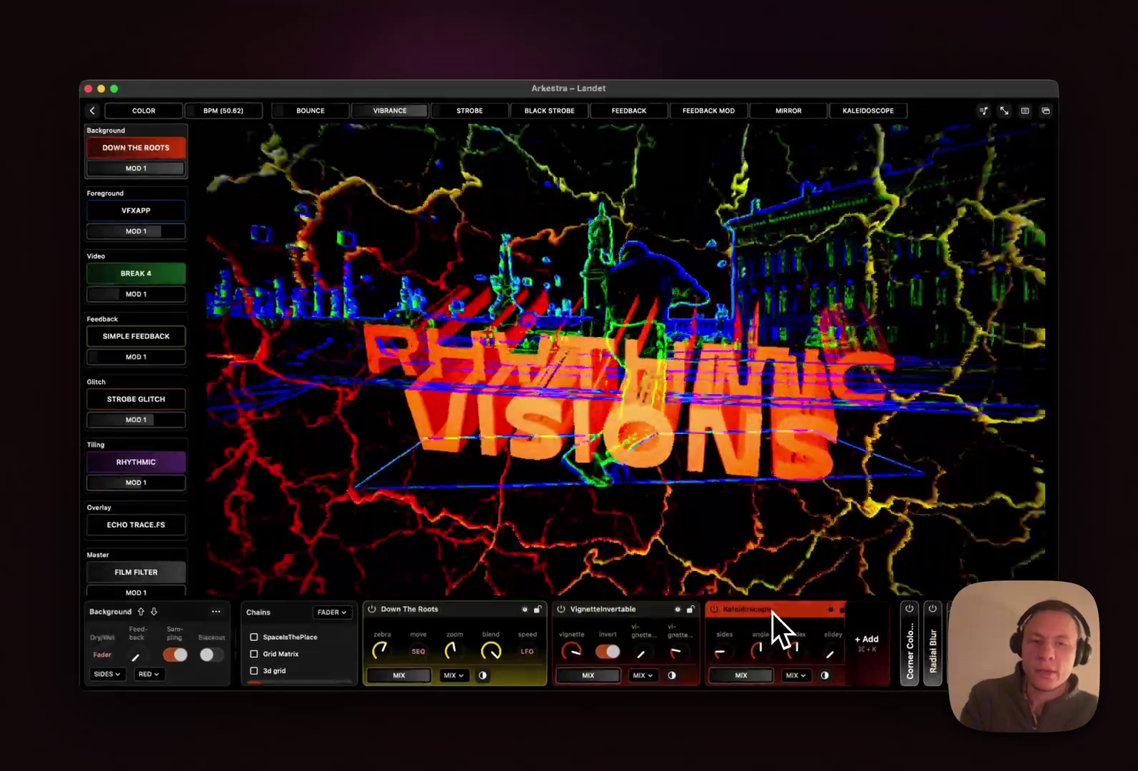
{"action": "key", "text": "BackSpace"}
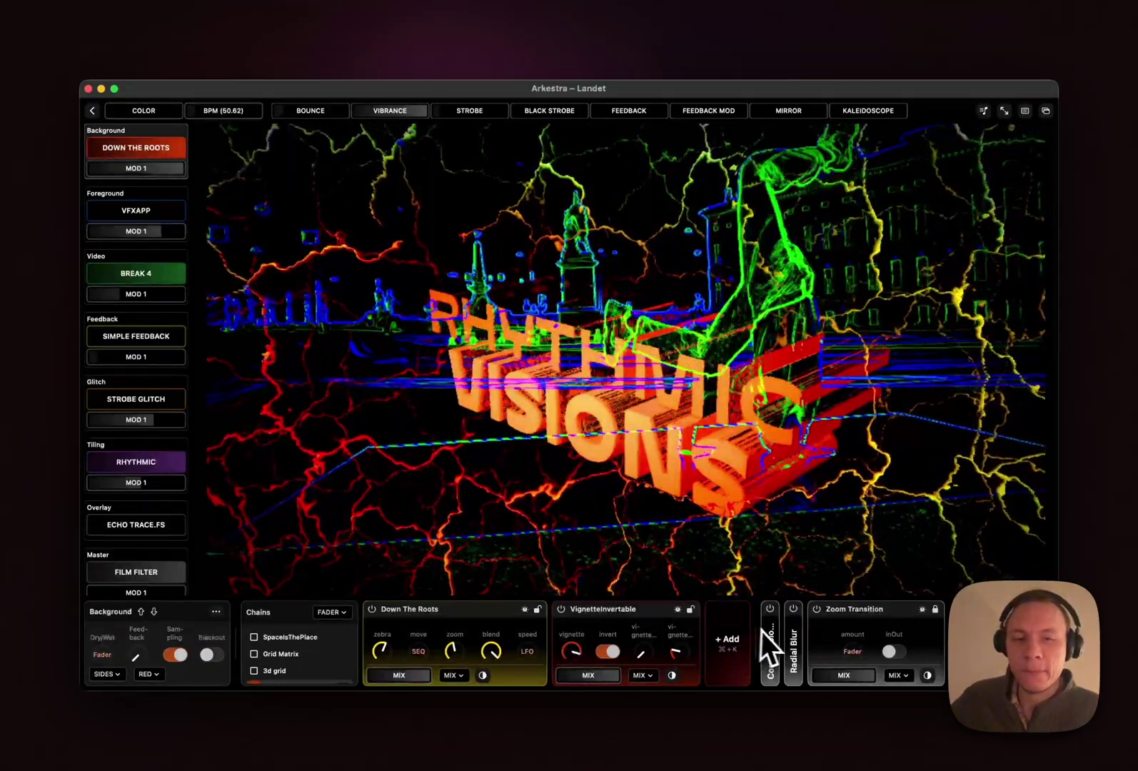
- Drive the Tiling layer's 3d Displacement depth with an LFO at 1/8 speed
{"action": "left_click", "coordinate": [151, 471]}
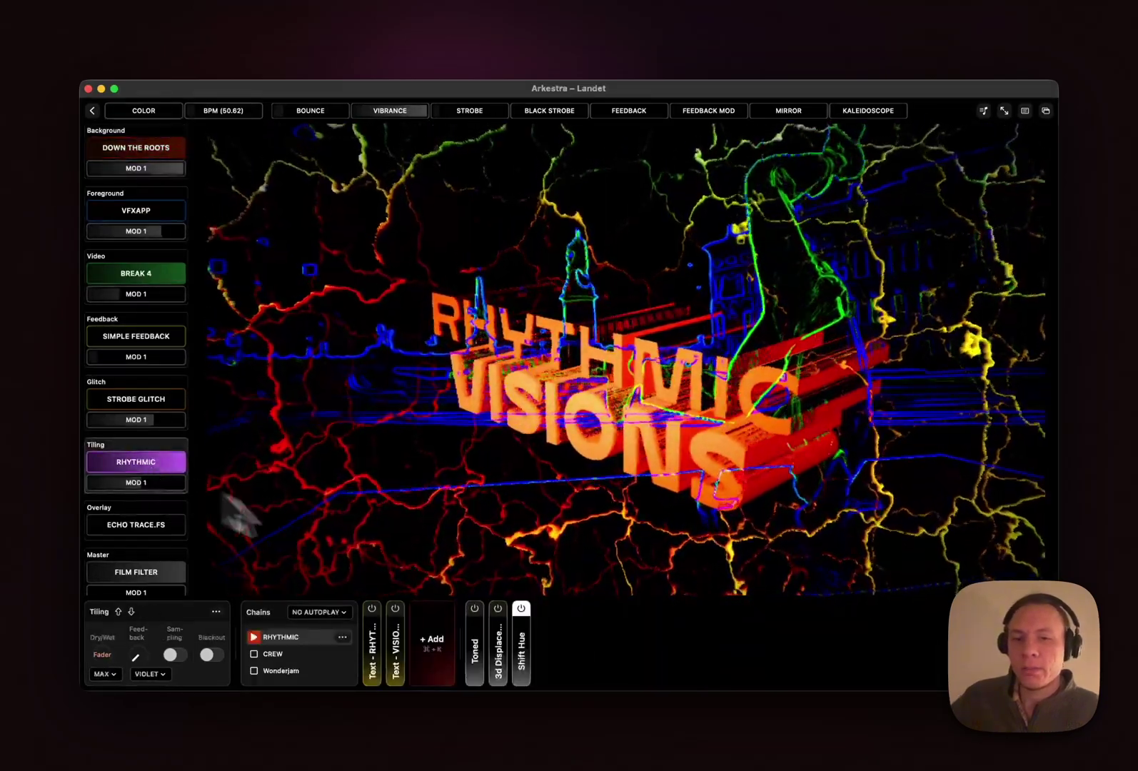
{"action": "left_click", "coordinate": [499, 652]}
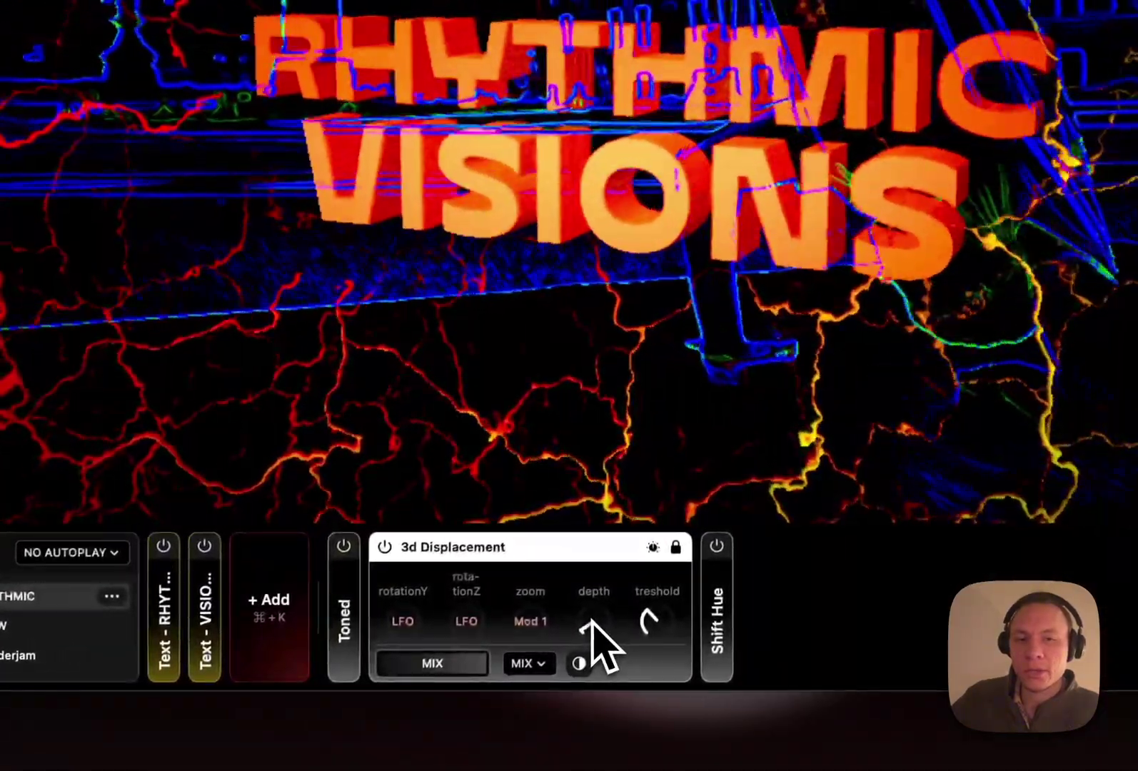
{"action": "left_click", "coordinate": [590, 623]}
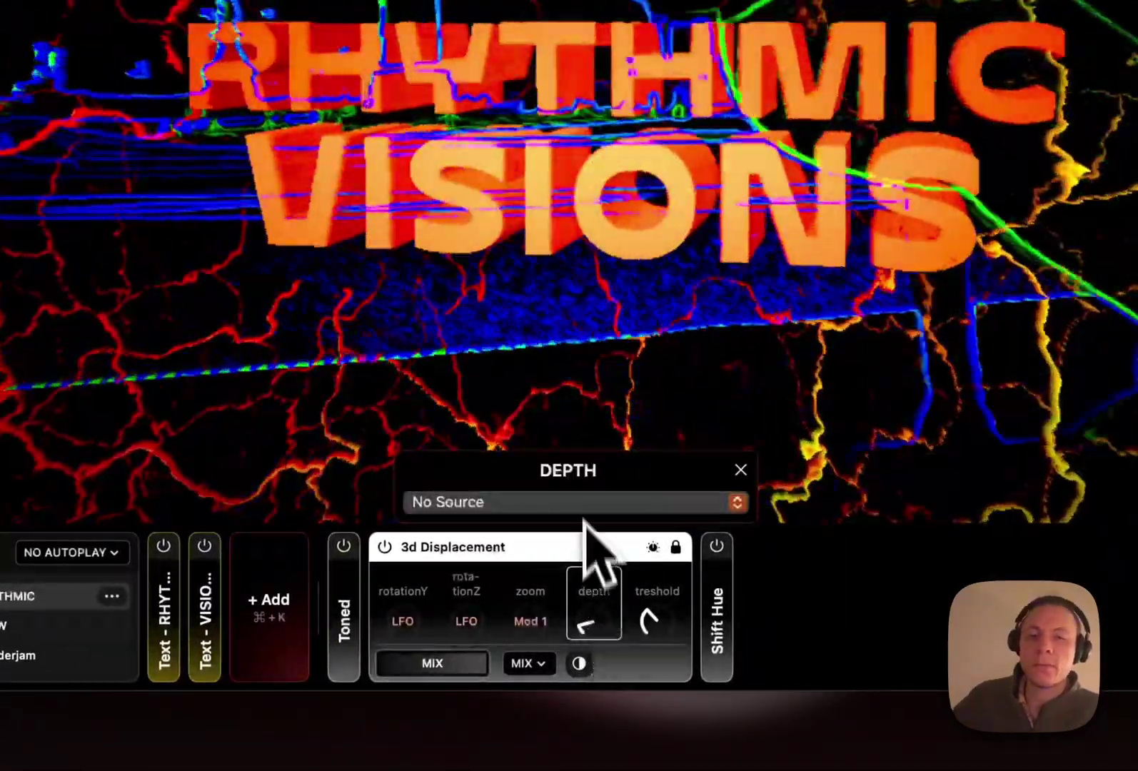
{"action": "left_click", "coordinate": [577, 502]}
{"action": "scroll", "coordinate": [580, 541], "scroll_direction": "down", "scroll_amount": 3}
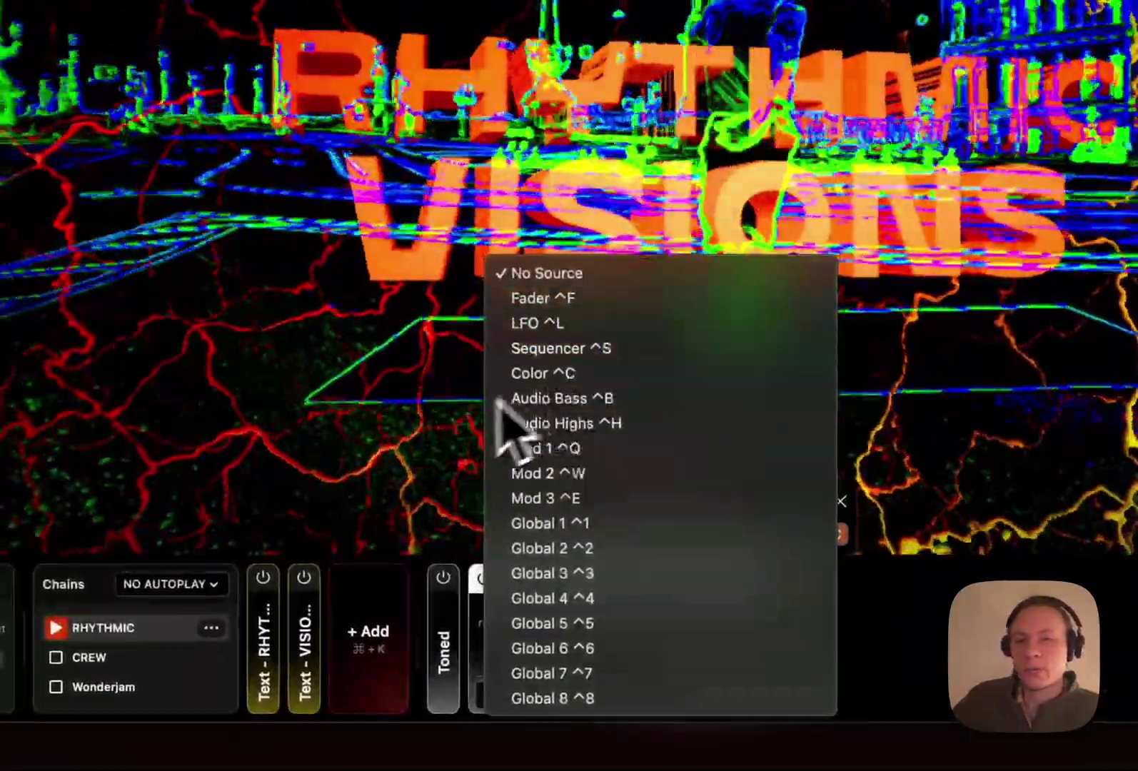
{"action": "left_click", "coordinate": [457, 468]}
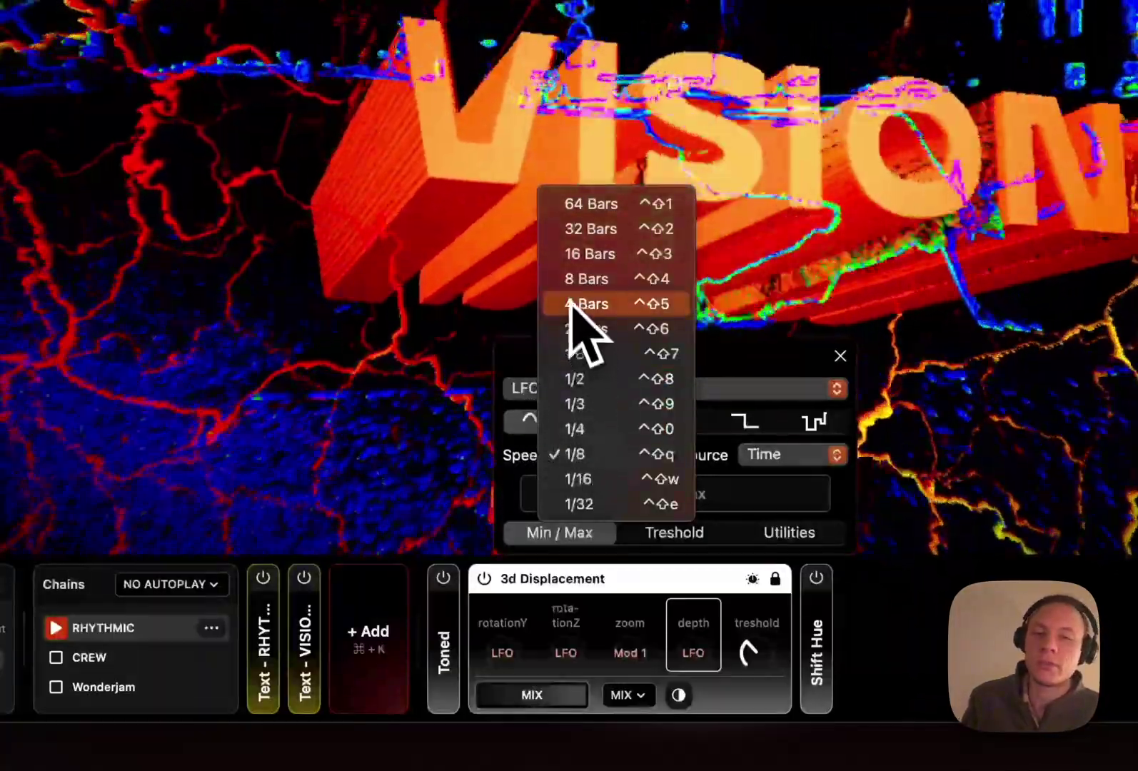
{"action": "left_click", "coordinate": [519, 488]}
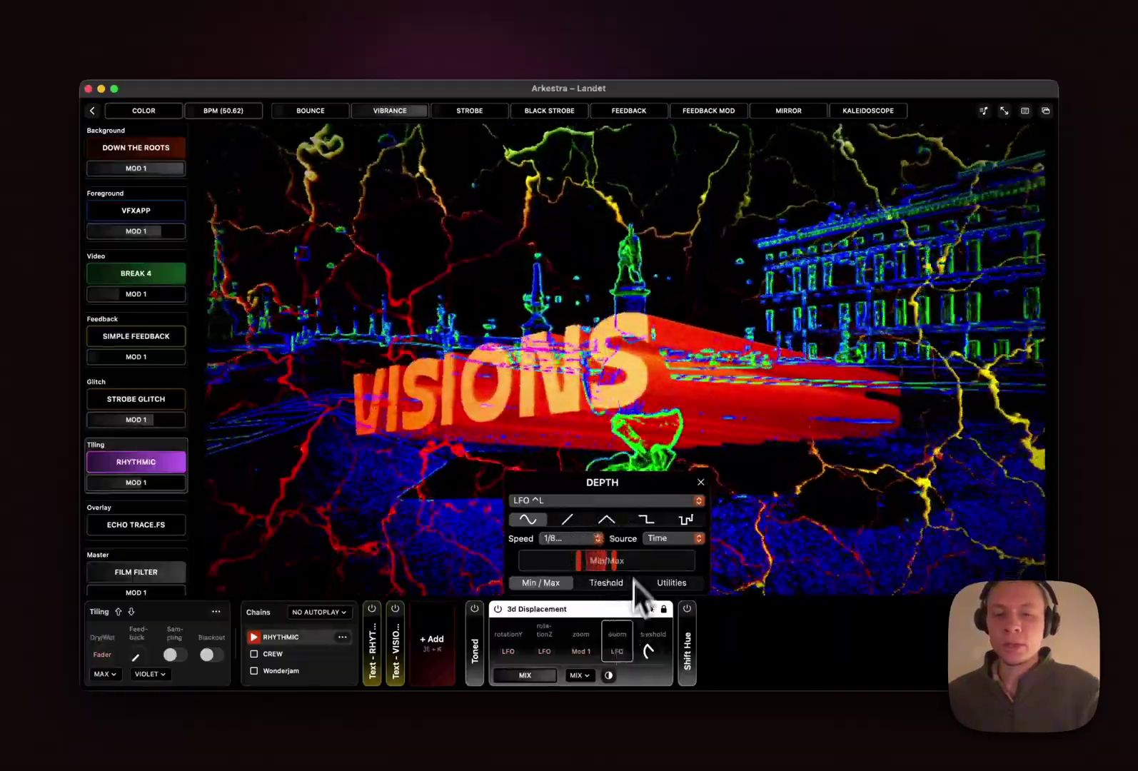
- Set the depth modulation source back to No Source and close the popup
{"action": "left_click", "coordinate": [633, 501]}
{"action": "left_click", "coordinate": [613, 473]}
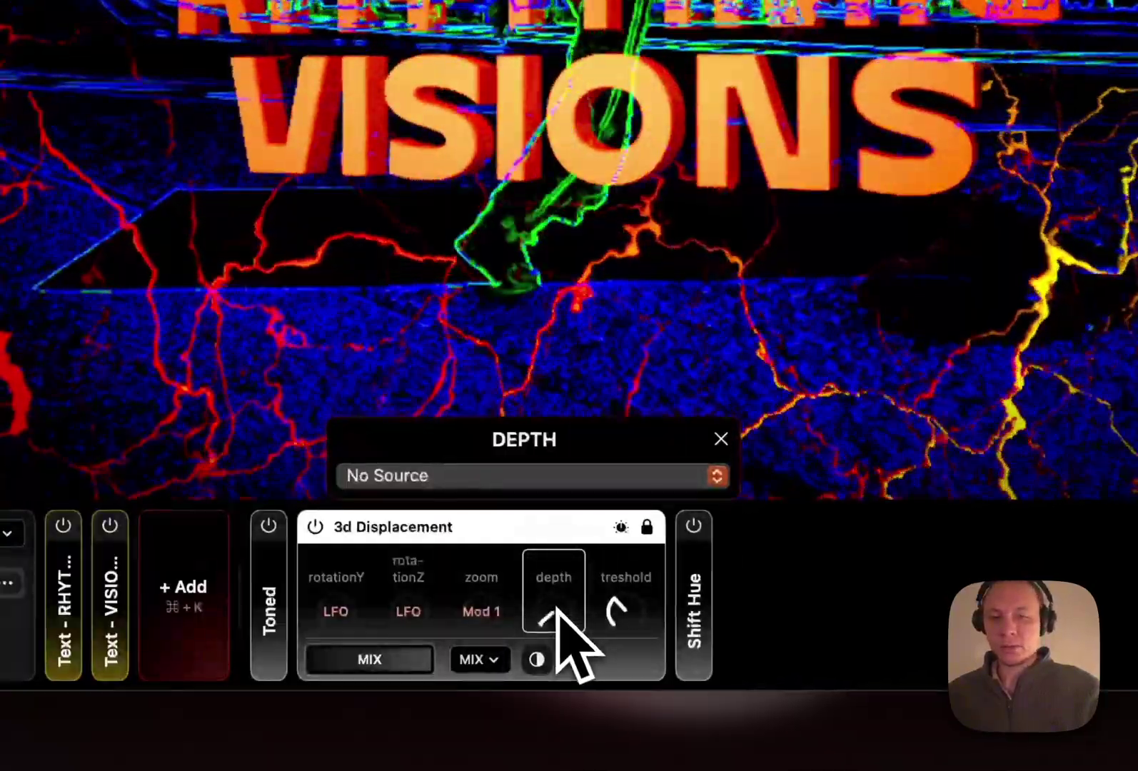
{"action": "left_click", "coordinate": [552, 615]}
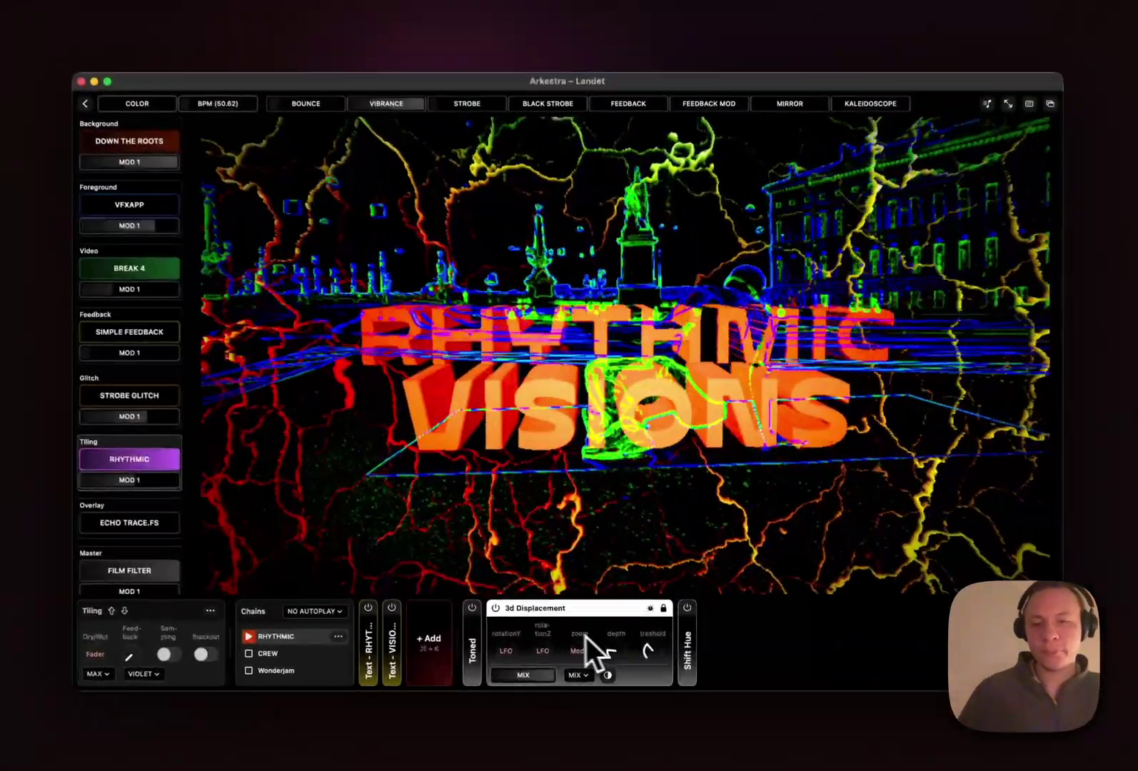
- Set the Tiling chains to Fader autoplay and reselect the RHYTHMIC chain
{"action": "scroll", "coordinate": [297, 635], "scroll_direction": "down", "scroll_amount": 1}
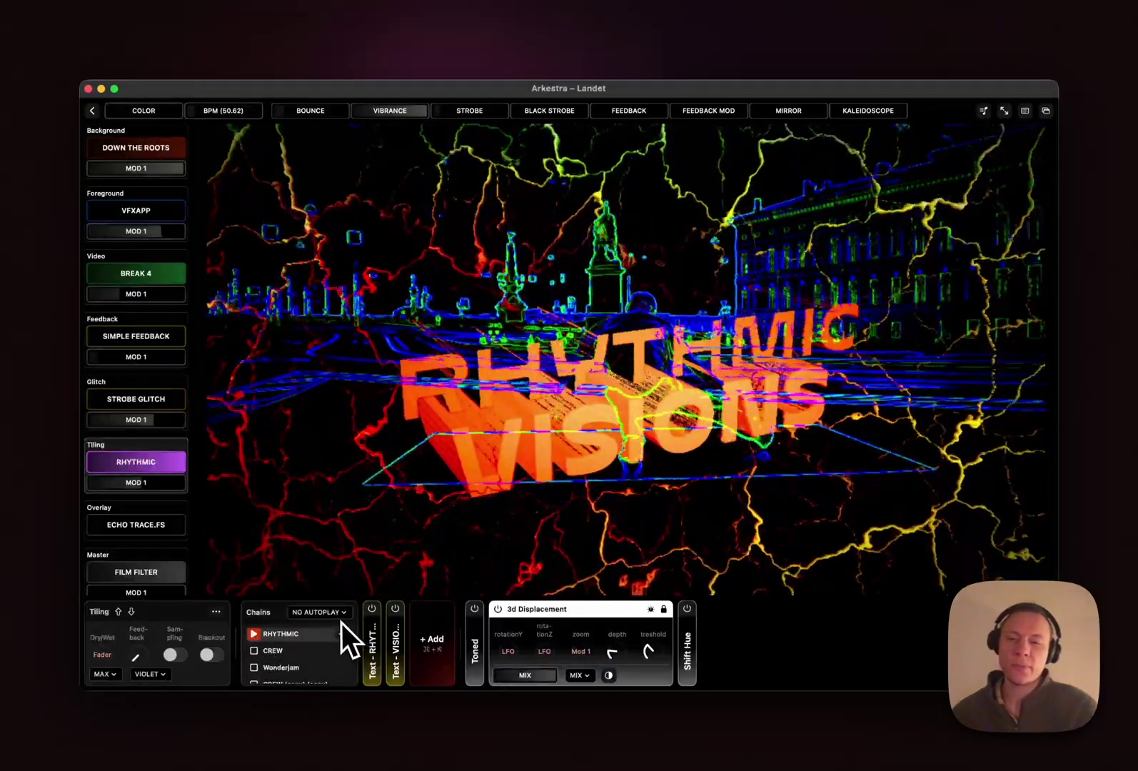
{"action": "left_click", "coordinate": [342, 615]}
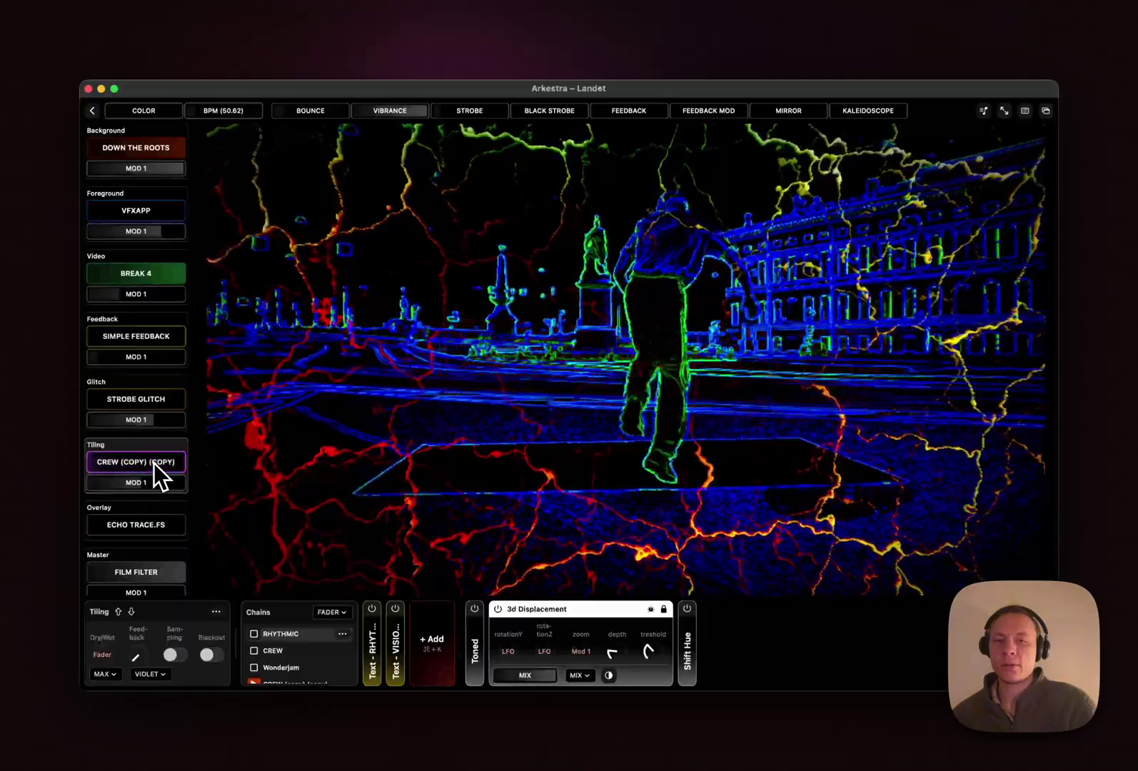
{"action": "left_click", "coordinate": [154, 464]}
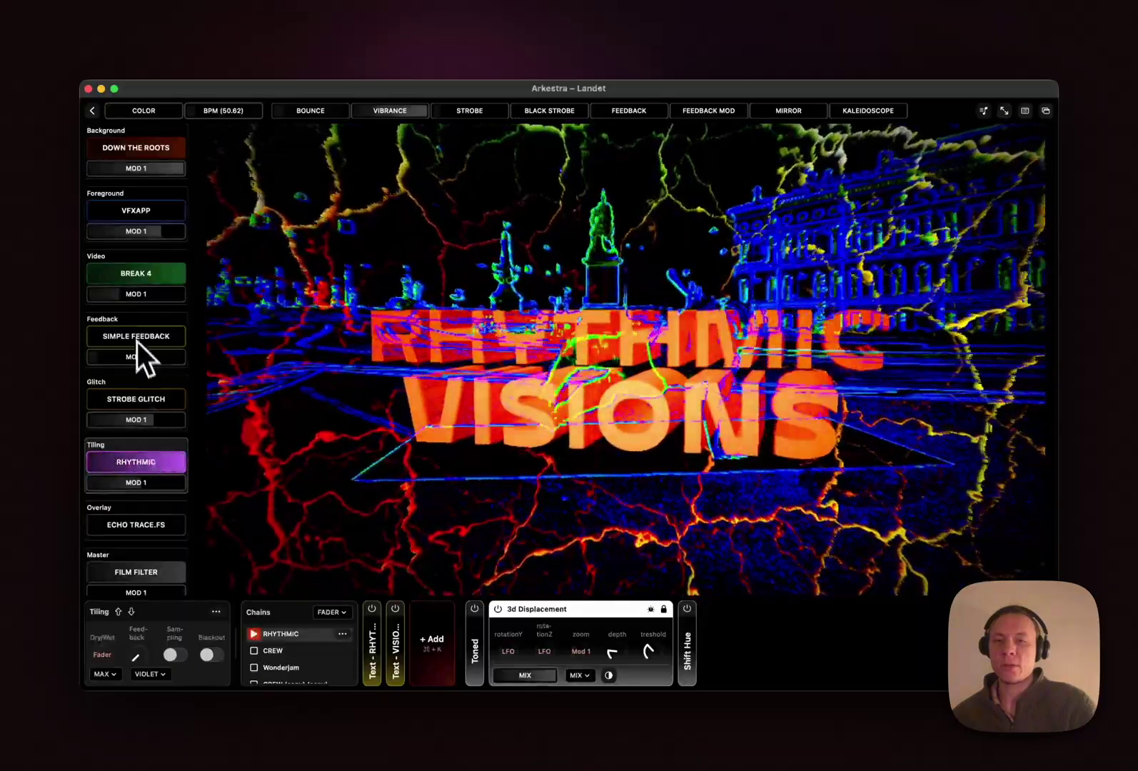
- Cycle the Glitch slot through Strobe Glitch, Treshold Glitch, Glitch Triangles, Bar Strobe and Color Triangle
{"action": "left_click", "coordinate": [150, 395]}
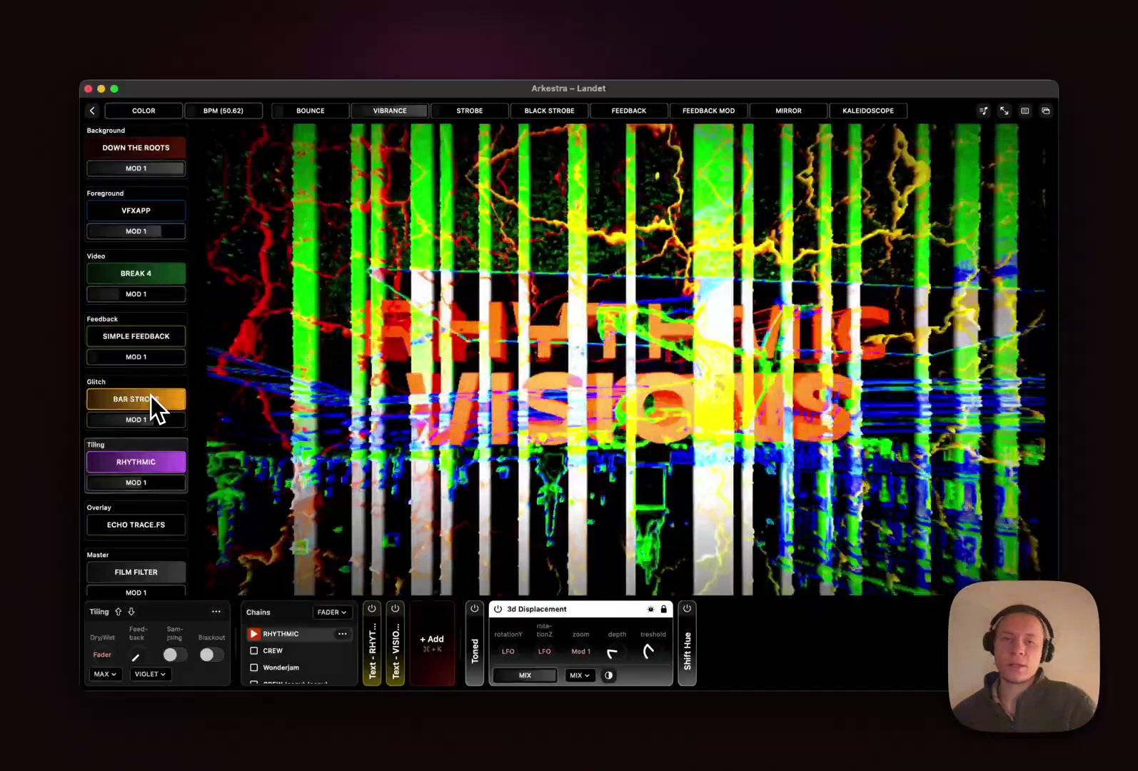
{"action": "left_click", "coordinate": [150, 399]}
{"action": "left_click", "coordinate": [150, 397]}
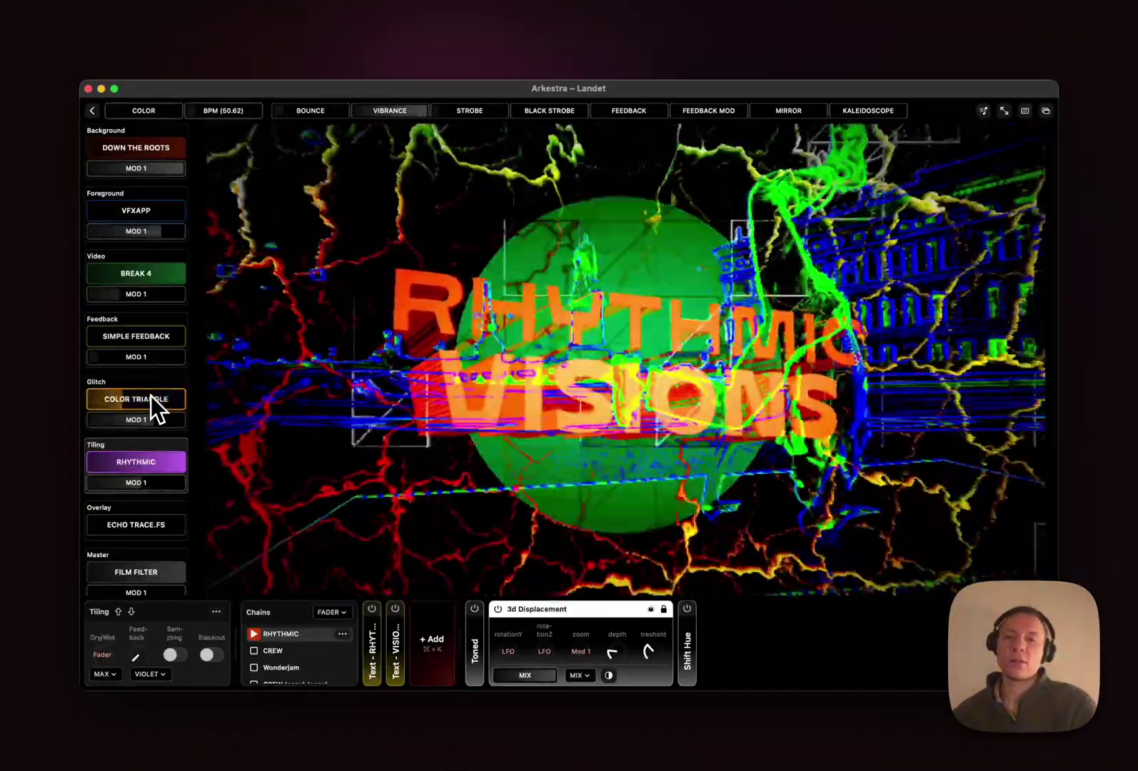
{"action": "left_click", "coordinate": [150, 397]}
{"action": "left_click", "coordinate": [150, 397]}
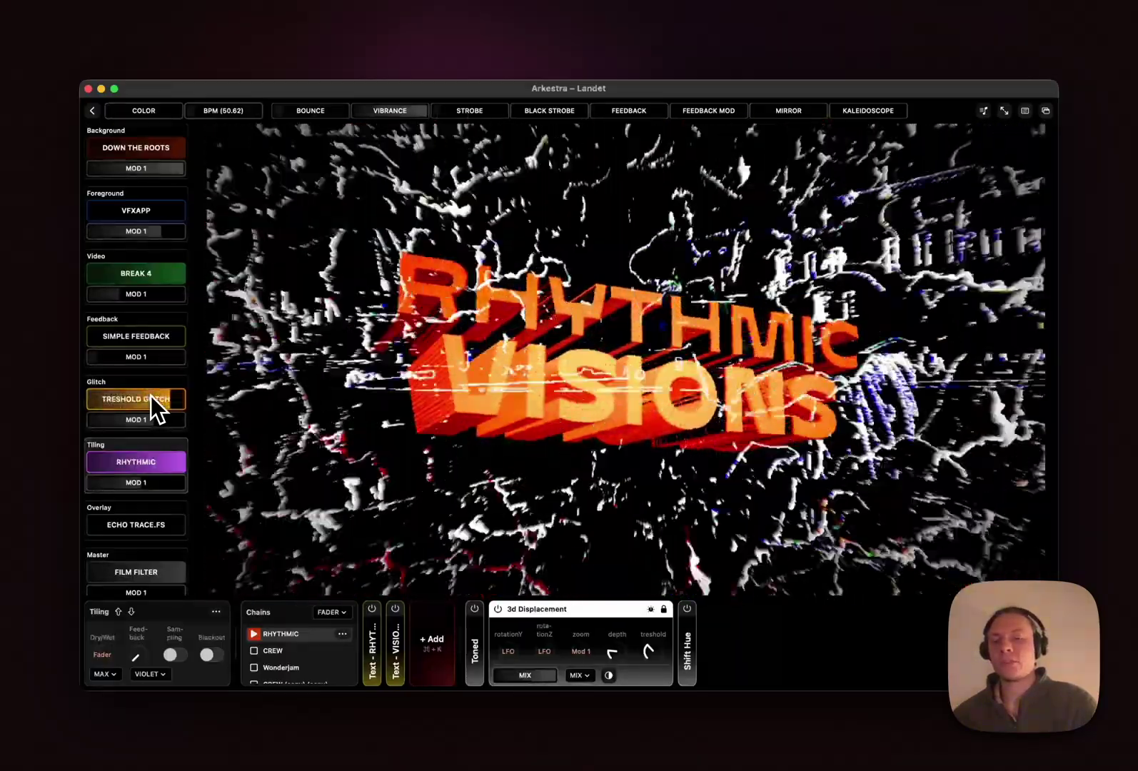
{"action": "left_click", "coordinate": [150, 397]}
{"action": "left_click", "coordinate": [150, 397]}
{"action": "left_click", "coordinate": [150, 397]}
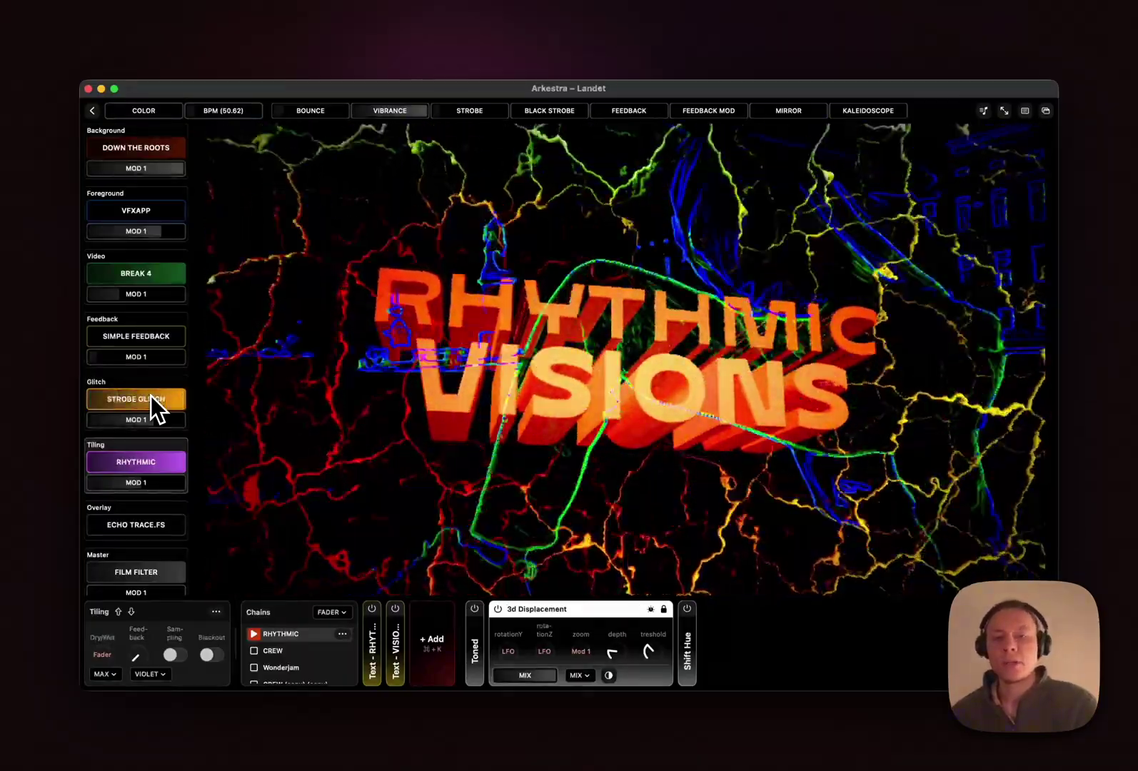
{"action": "left_click", "coordinate": [150, 397]}
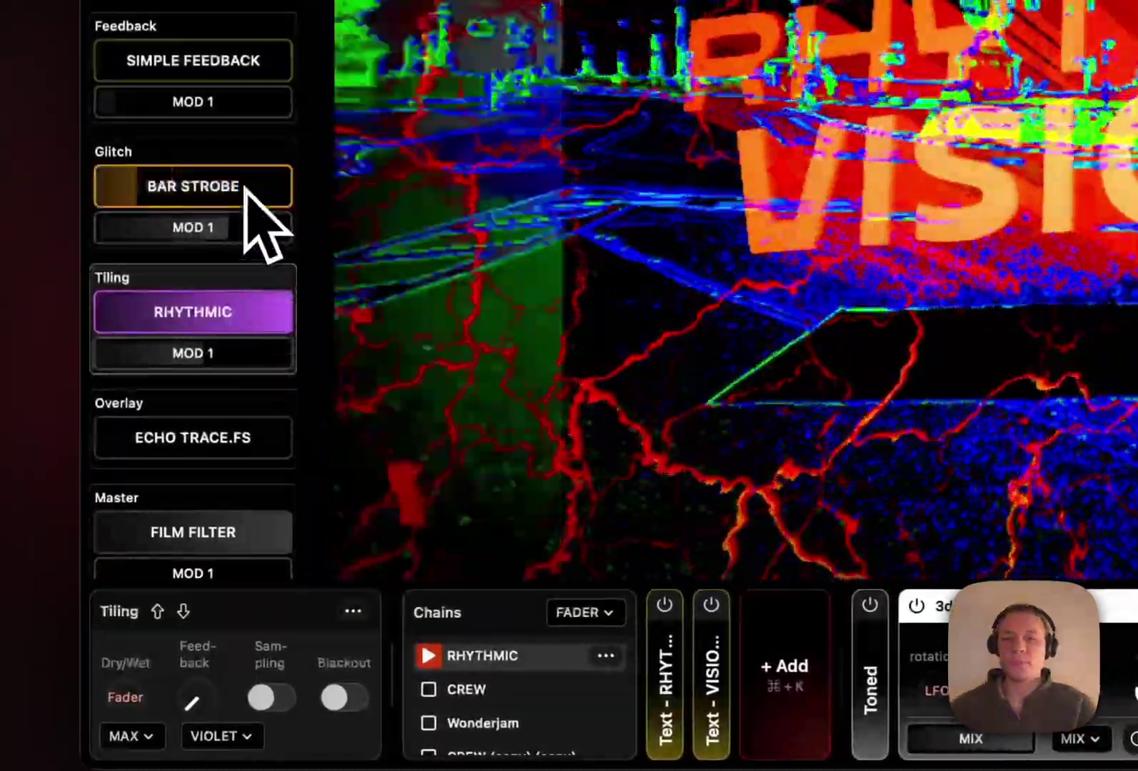
- Settle on TRESHOLD GLITCH and review its chain's autoplay options without changing them
{"action": "left_click", "coordinate": [244, 188]}
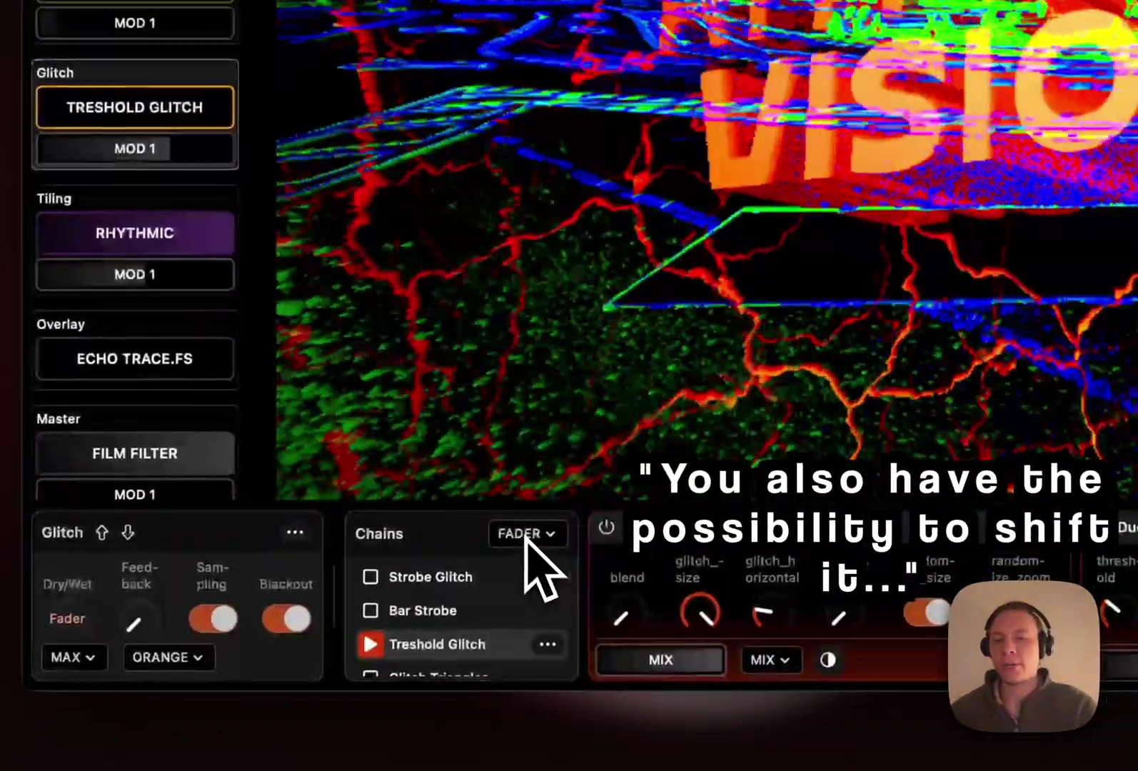
{"action": "left_click", "coordinate": [552, 570]}
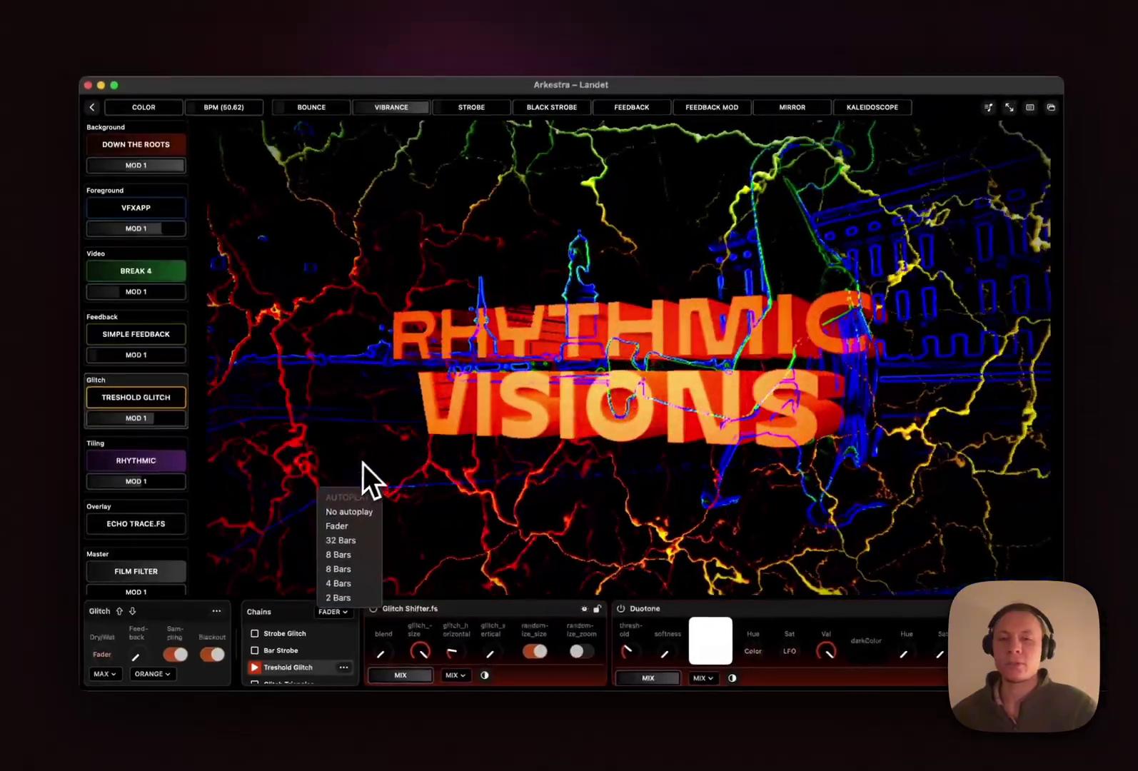
{"action": "left_click", "coordinate": [610, 220]}
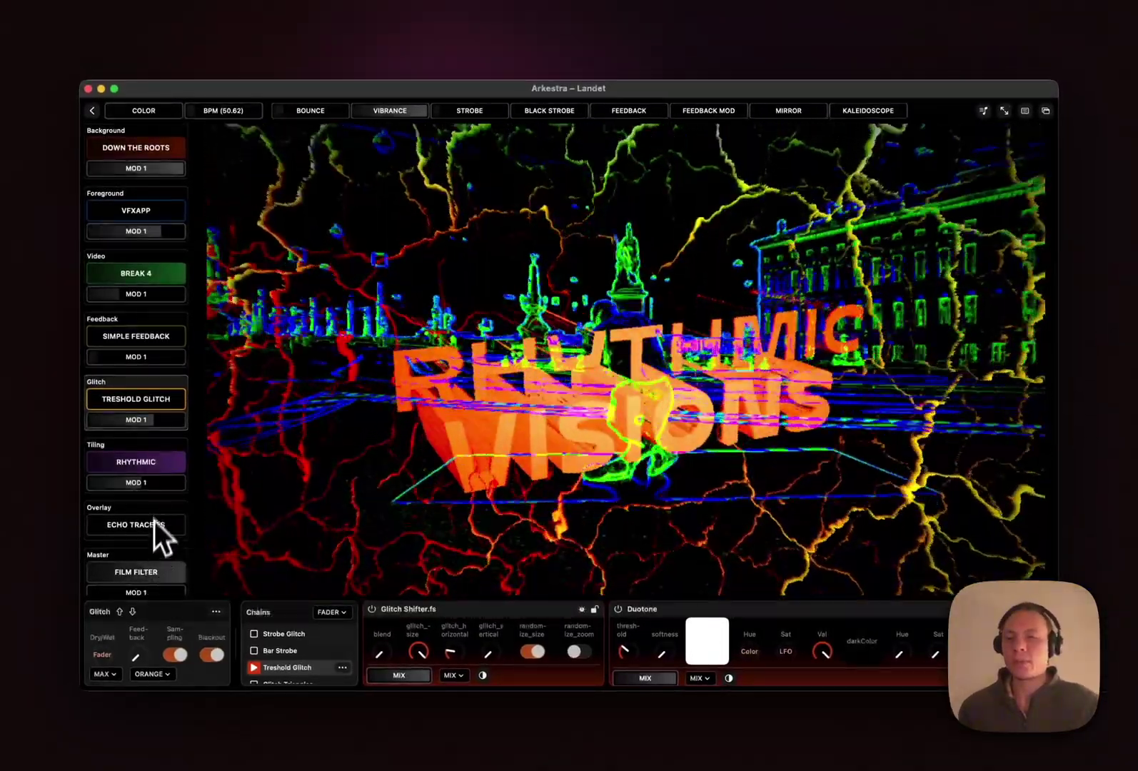
- Add a new text layer to the Tiling layer's RHYTHMIC chain
{"action": "left_click", "coordinate": [164, 470]}
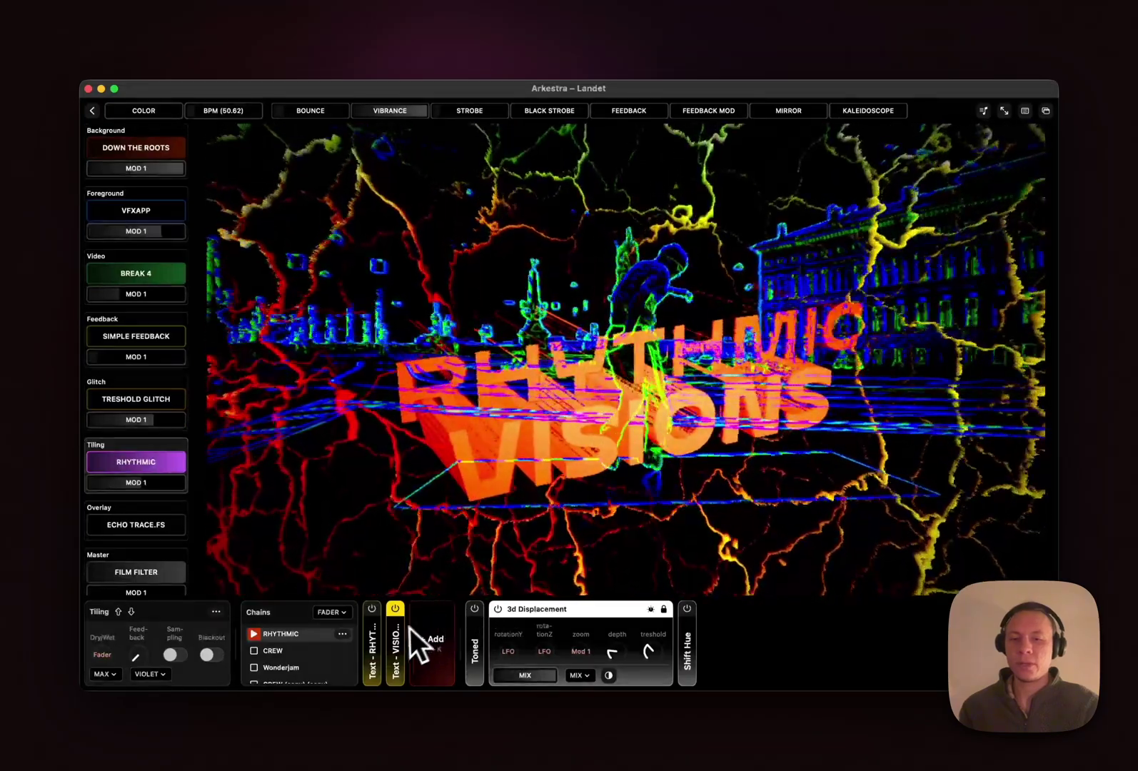
{"action": "left_click", "coordinate": [434, 642]}
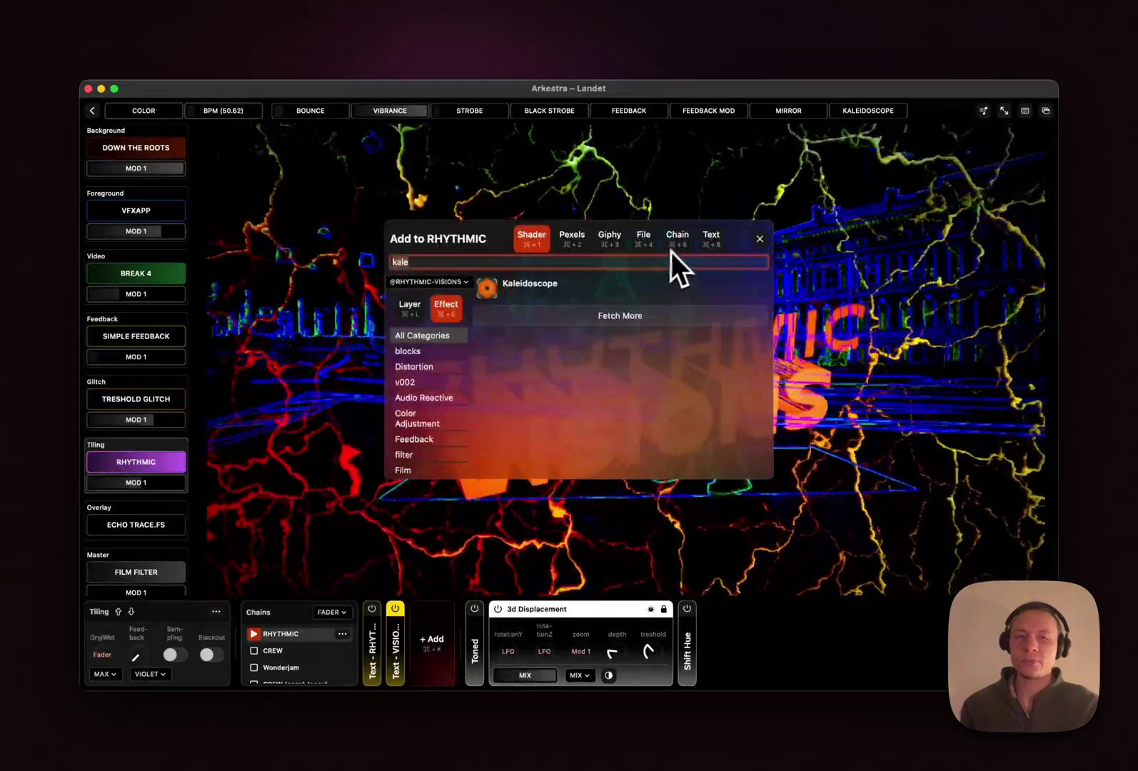
{"action": "key", "text": "super+6"}
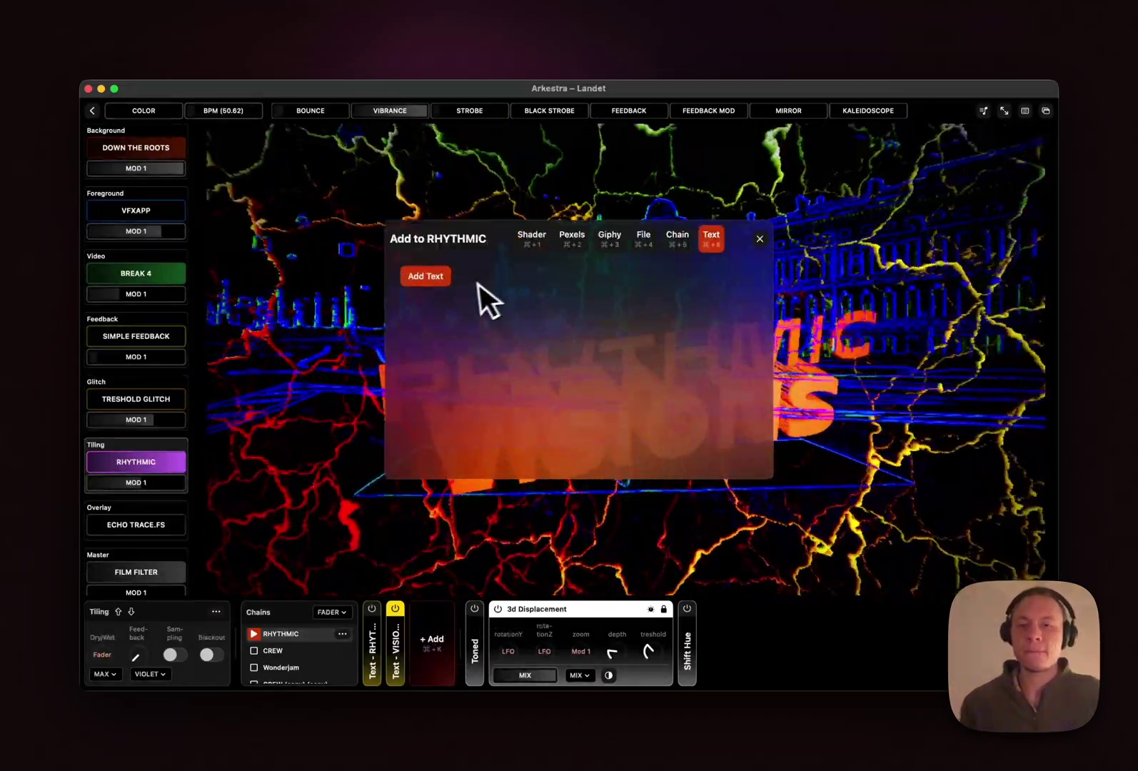
{"action": "left_click", "coordinate": [432, 278]}
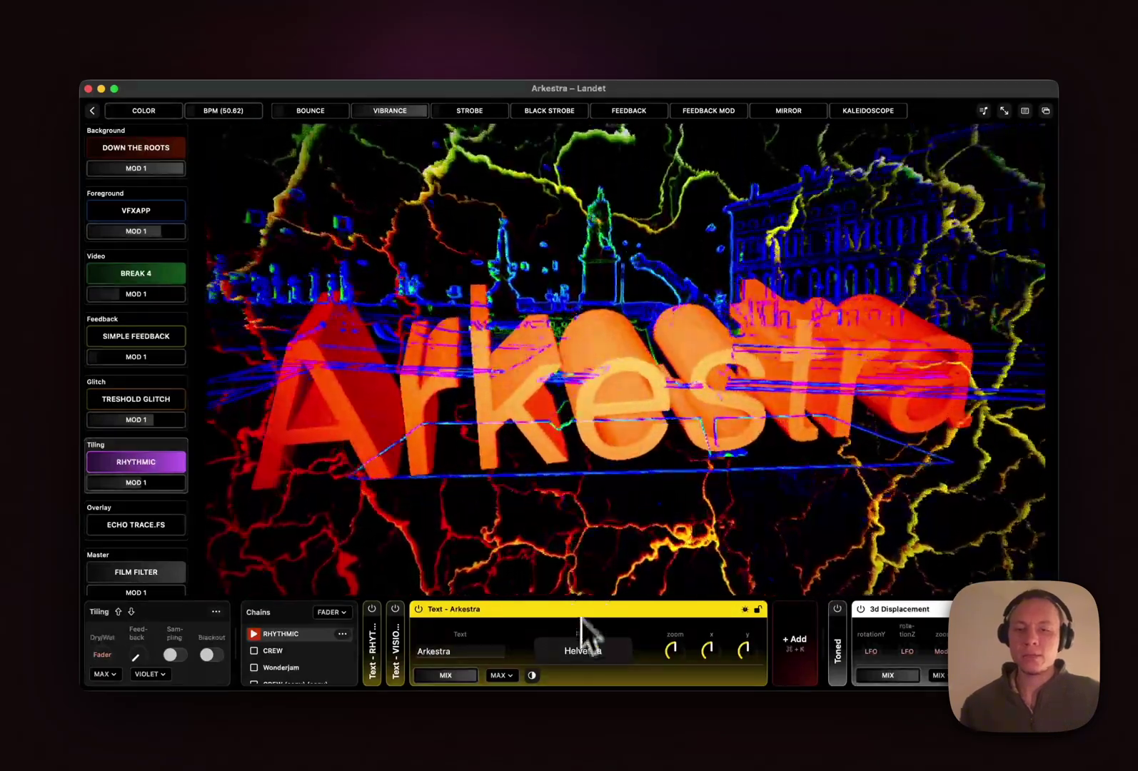
- Search fonts for 'imp' and apply IMPACTLABELREVERSED to the text layer
{"action": "left_click", "coordinate": [578, 651]}
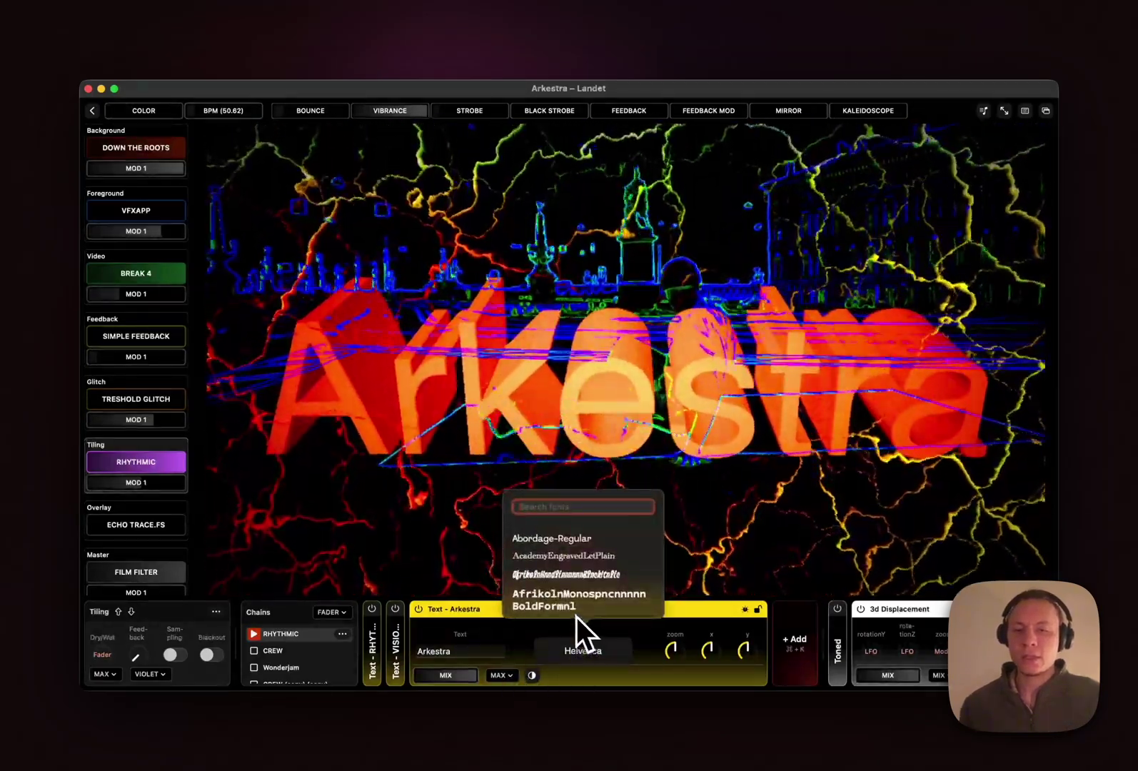
{"action": "scroll", "coordinate": [563, 594], "scroll_direction": "down", "scroll_amount": 5}
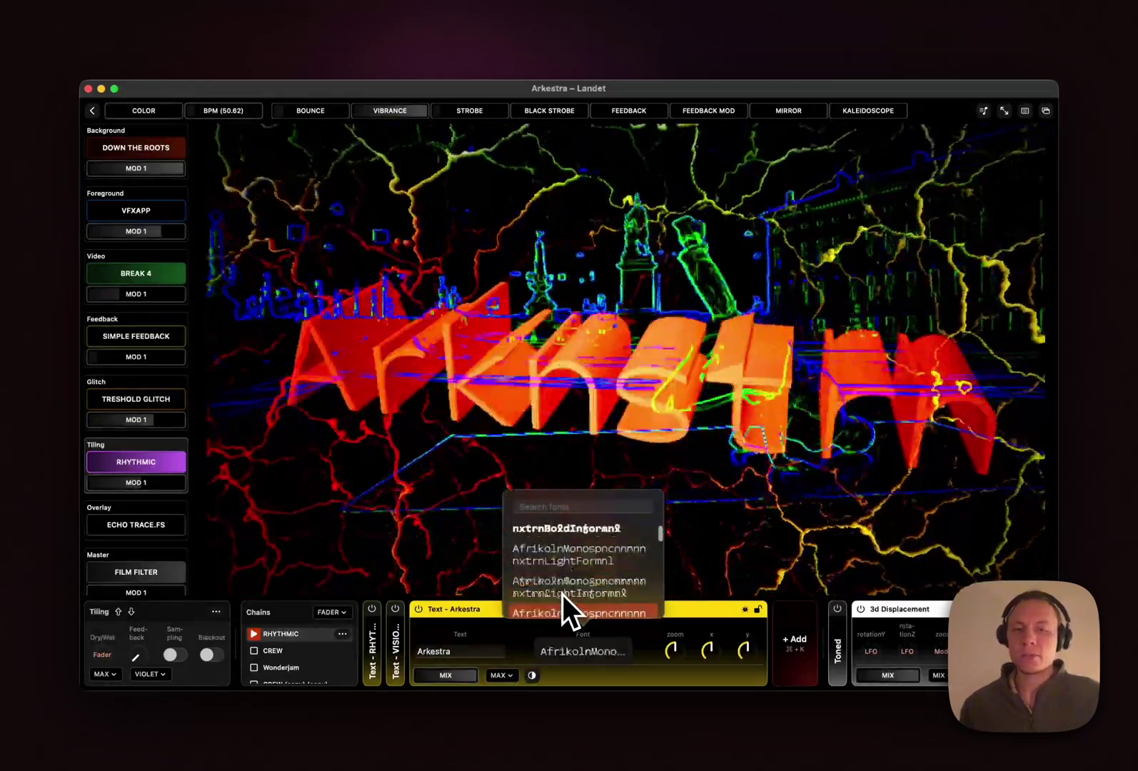
{"action": "scroll", "coordinate": [562, 595], "scroll_direction": "down", "scroll_amount": 8}
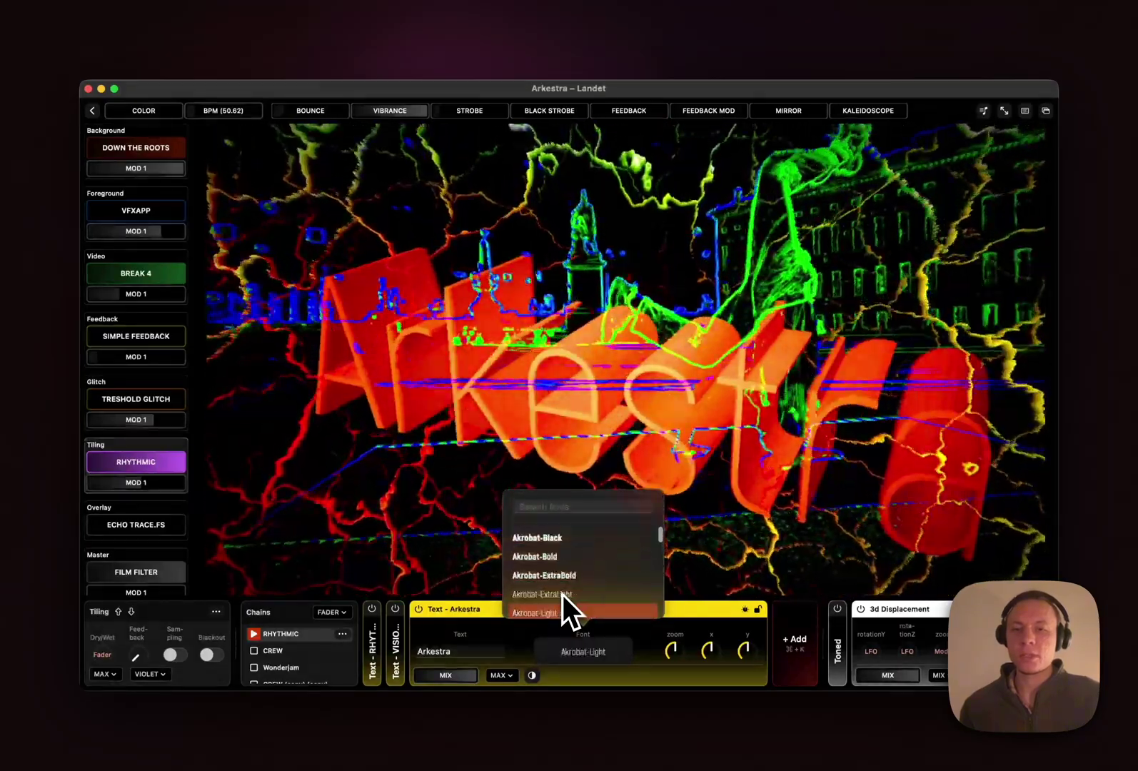
{"action": "scroll", "coordinate": [563, 594], "scroll_direction": "down", "scroll_amount": 10}
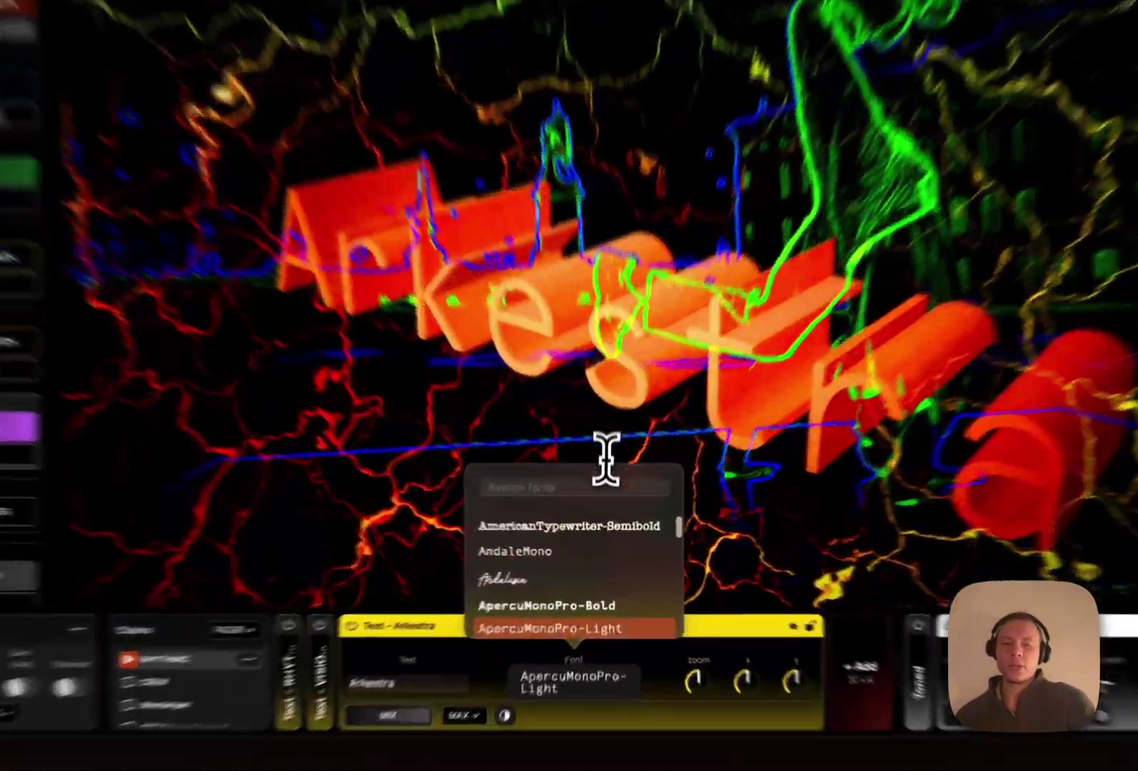
{"action": "left_click", "coordinate": [572, 508]}
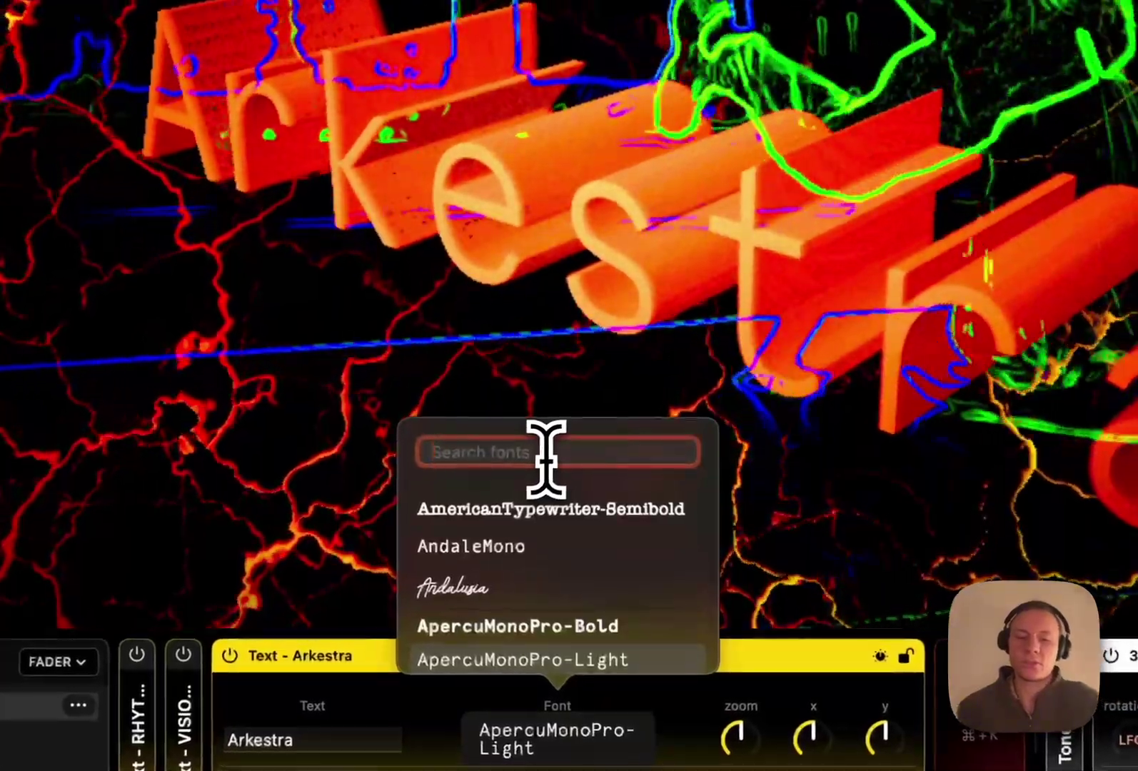
{"action": "type", "text": "imp"}
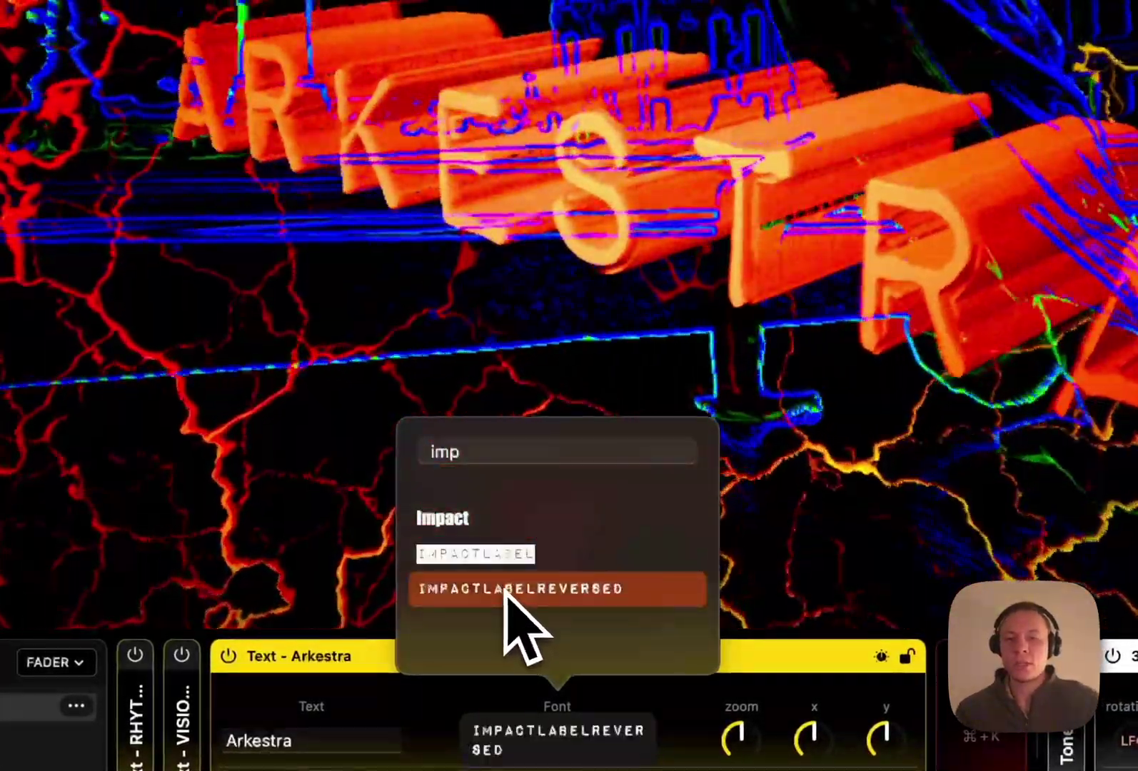
{"action": "left_click", "coordinate": [507, 592]}
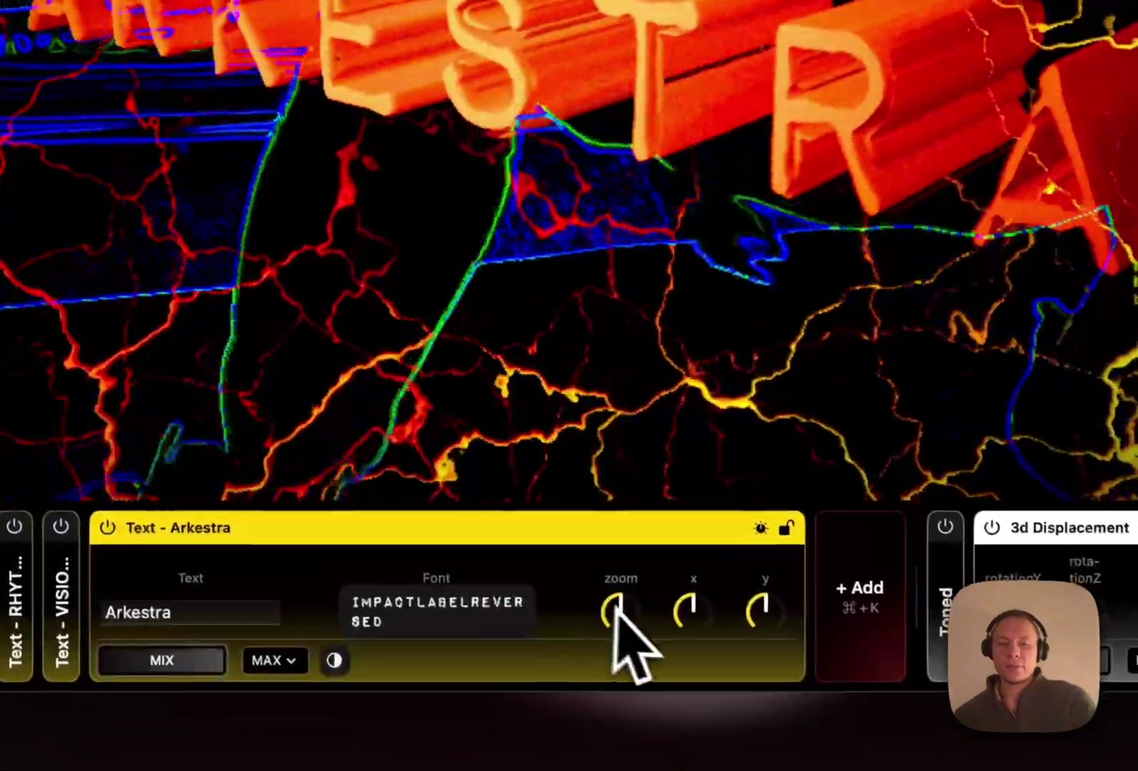
- Adjust the text layer's zoom and horizontal position
{"action": "left_click_drag", "start_coordinate": [709, 741], "coordinate": [711, 753]}
{"action": "left_click_drag", "start_coordinate": [616, 613], "coordinate": [610, 602]}
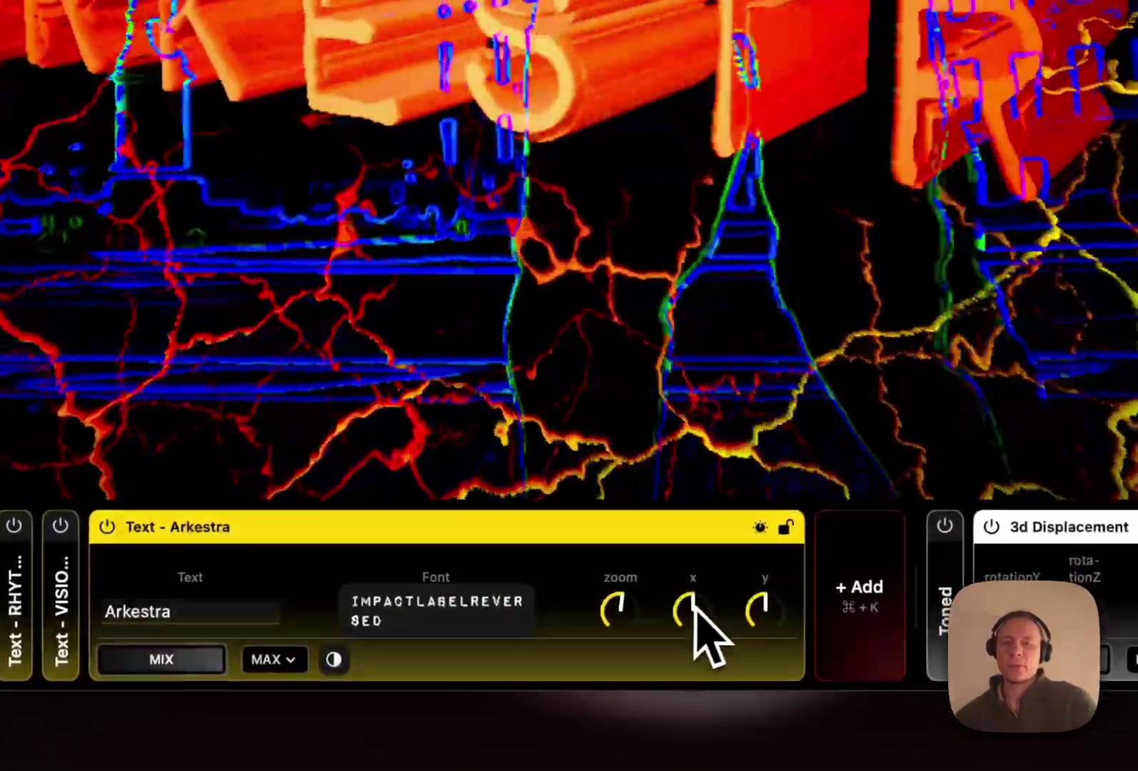
{"action": "left_click_drag", "start_coordinate": [692, 600], "coordinate": [700, 607]}
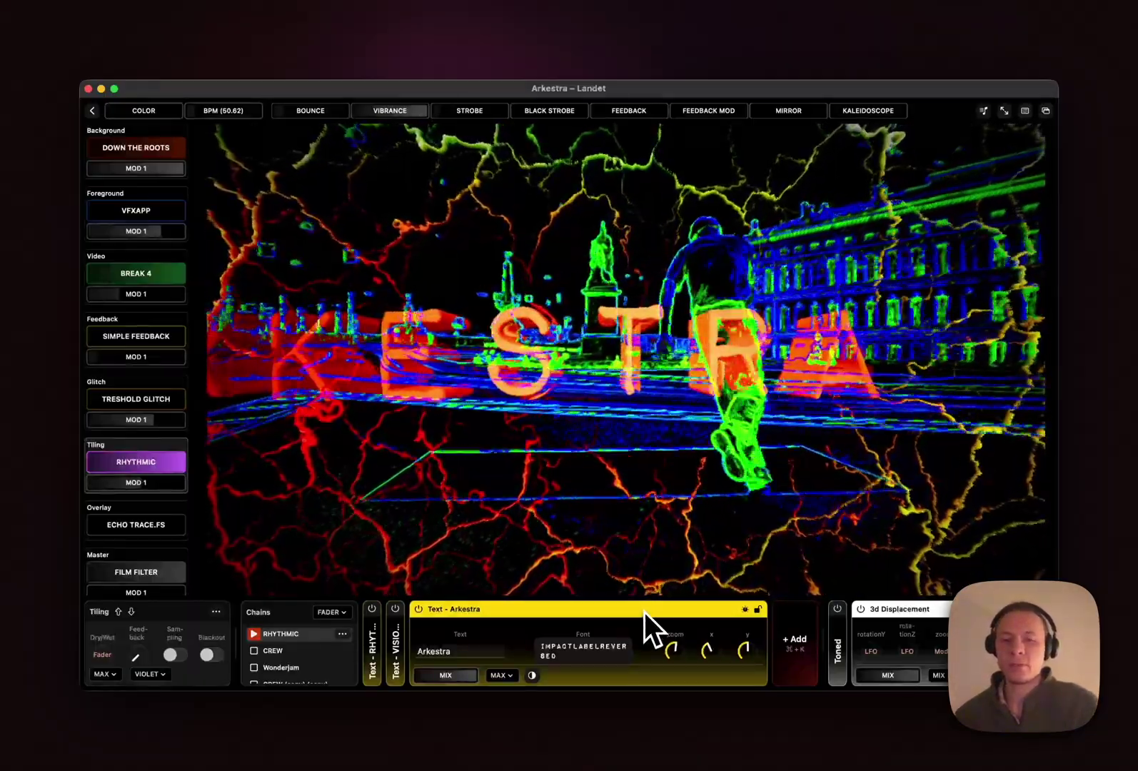
- Switch off Text - Arkestra and 3d Displacement, then list all shaders in the add dialog
{"action": "left_click", "coordinate": [644, 612]}
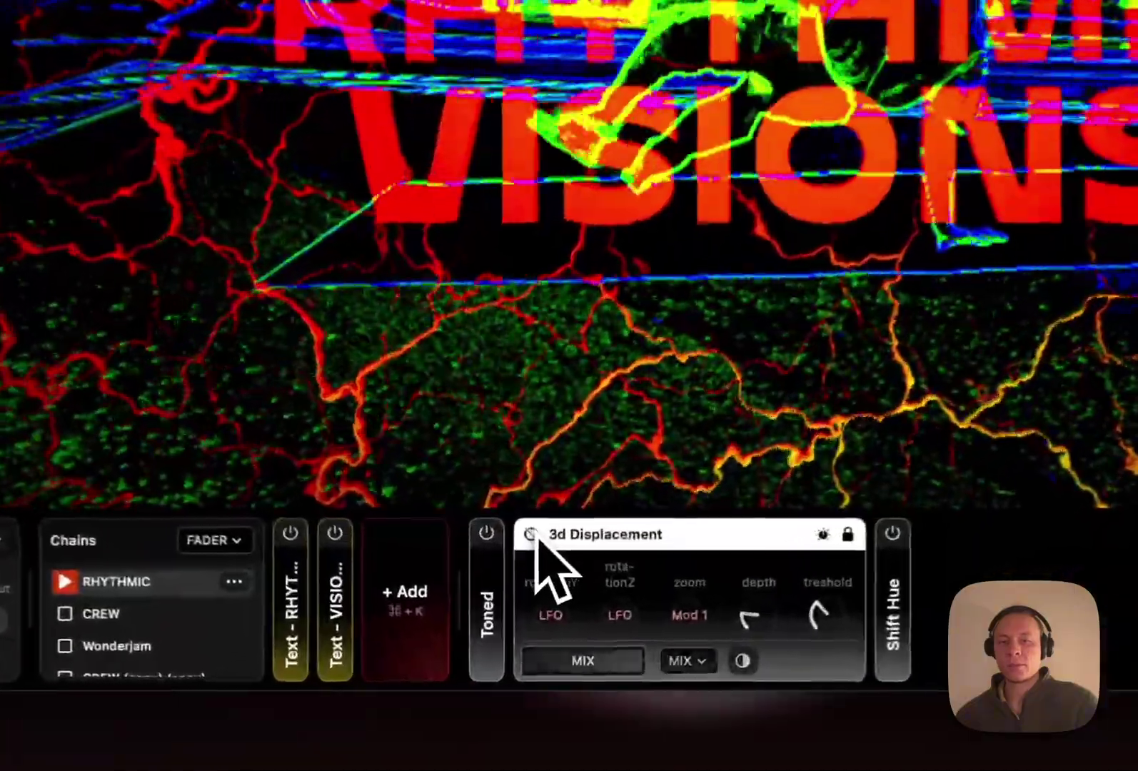
{"action": "left_click", "coordinate": [505, 590]}
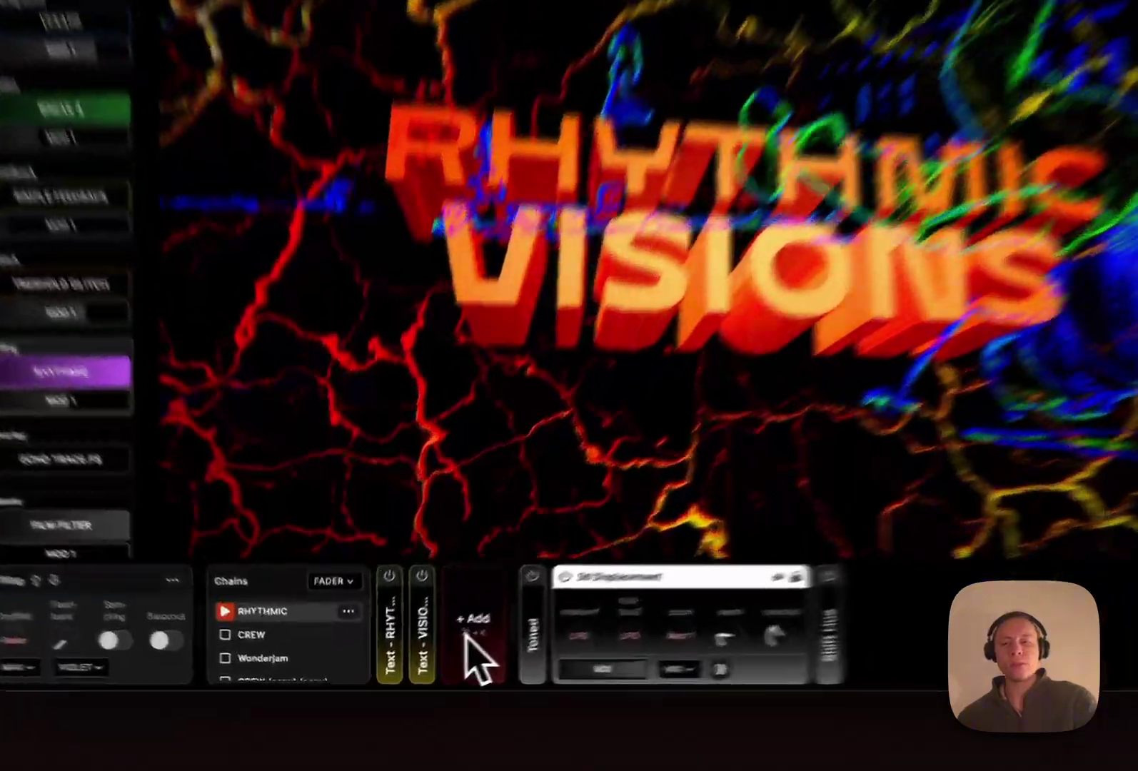
{"action": "left_click", "coordinate": [473, 639]}
{"action": "left_click", "coordinate": [639, 225]}
{"action": "type", "text": "kale"}
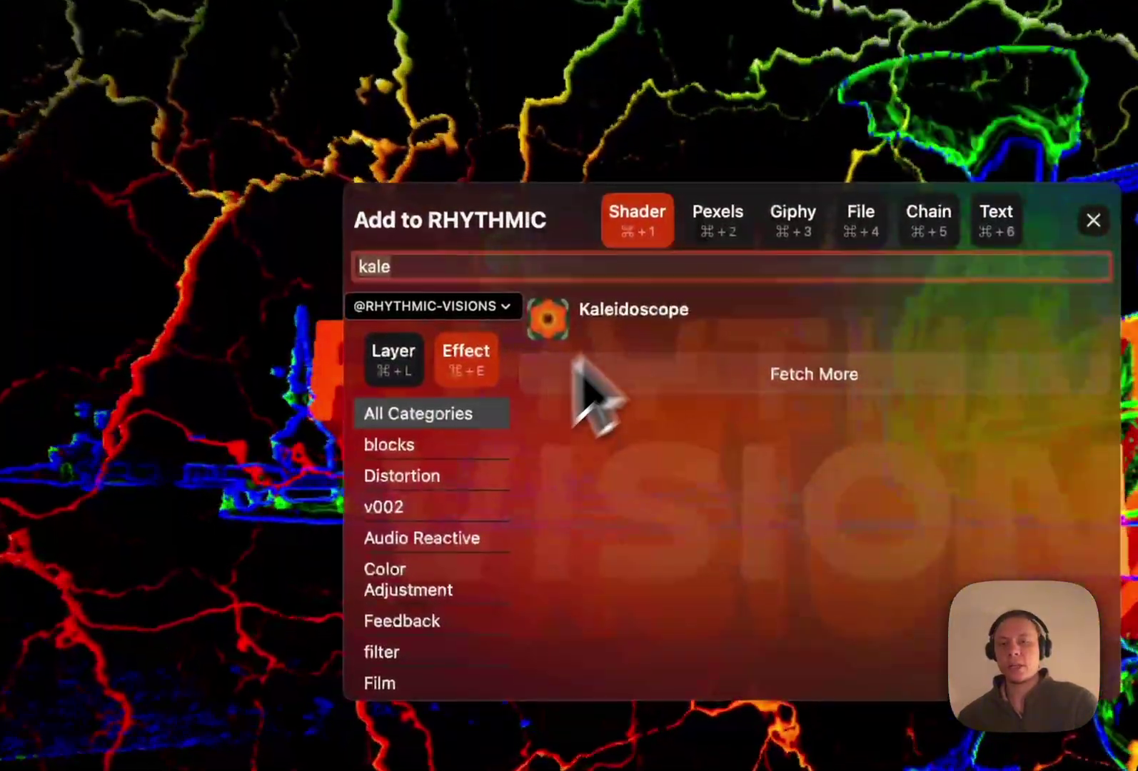
{"action": "key", "text": "BackSpace"}
{"action": "key", "text": "BackSpace"}
{"action": "key", "text": "BackSpace"}
{"action": "key", "text": "BackSpace"}
- Browse shader effects and layers, closing the add dialog without adding anything
{"action": "scroll", "coordinate": [691, 500], "scroll_direction": "down", "scroll_amount": 5}
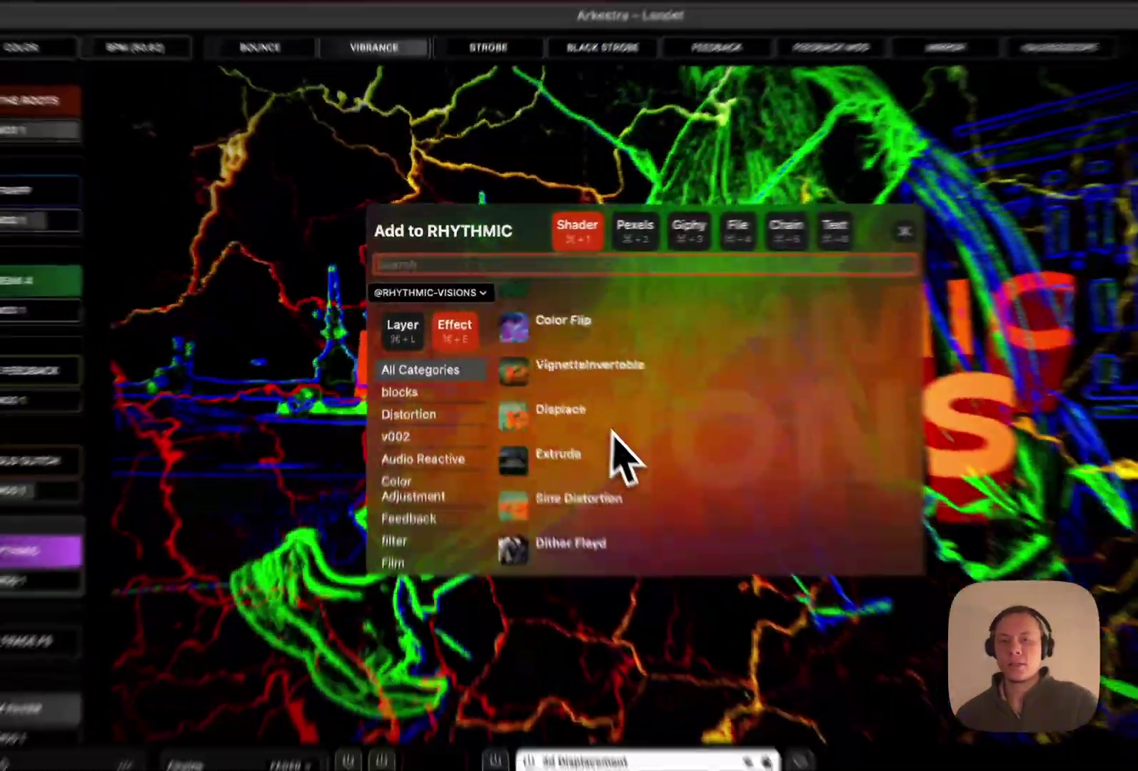
{"action": "scroll", "coordinate": [621, 457], "scroll_direction": "down", "scroll_amount": 5}
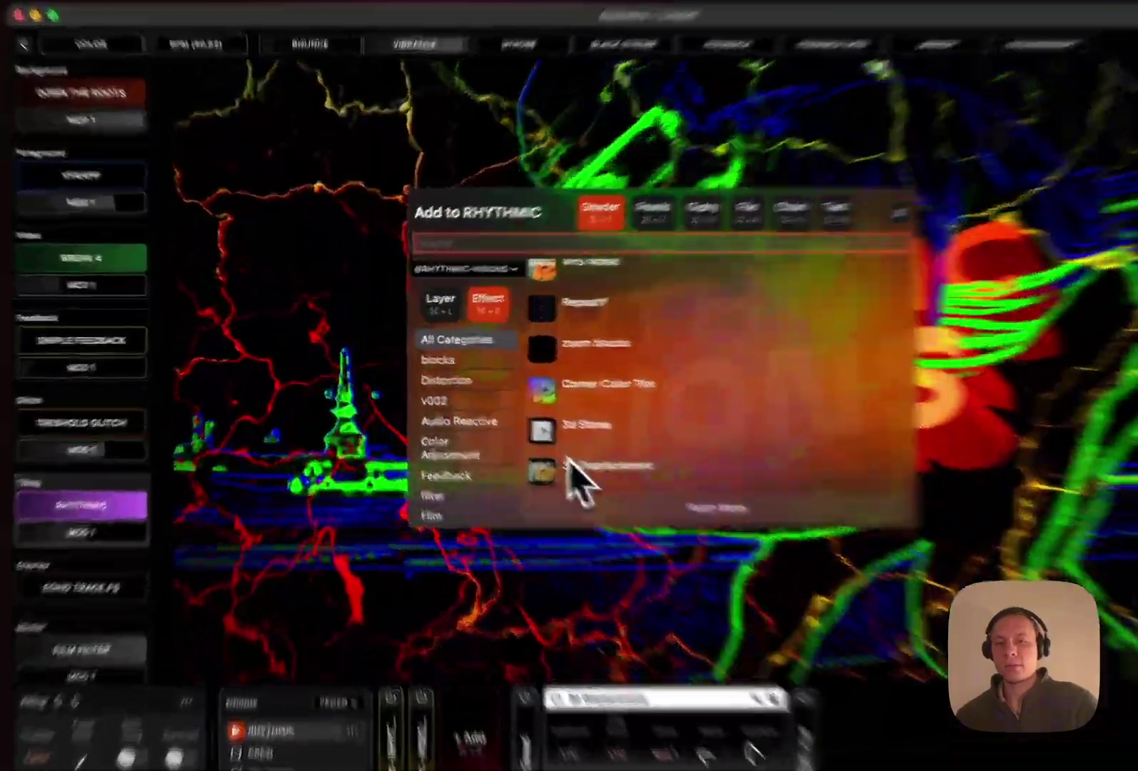
{"action": "left_click", "coordinate": [525, 432]}
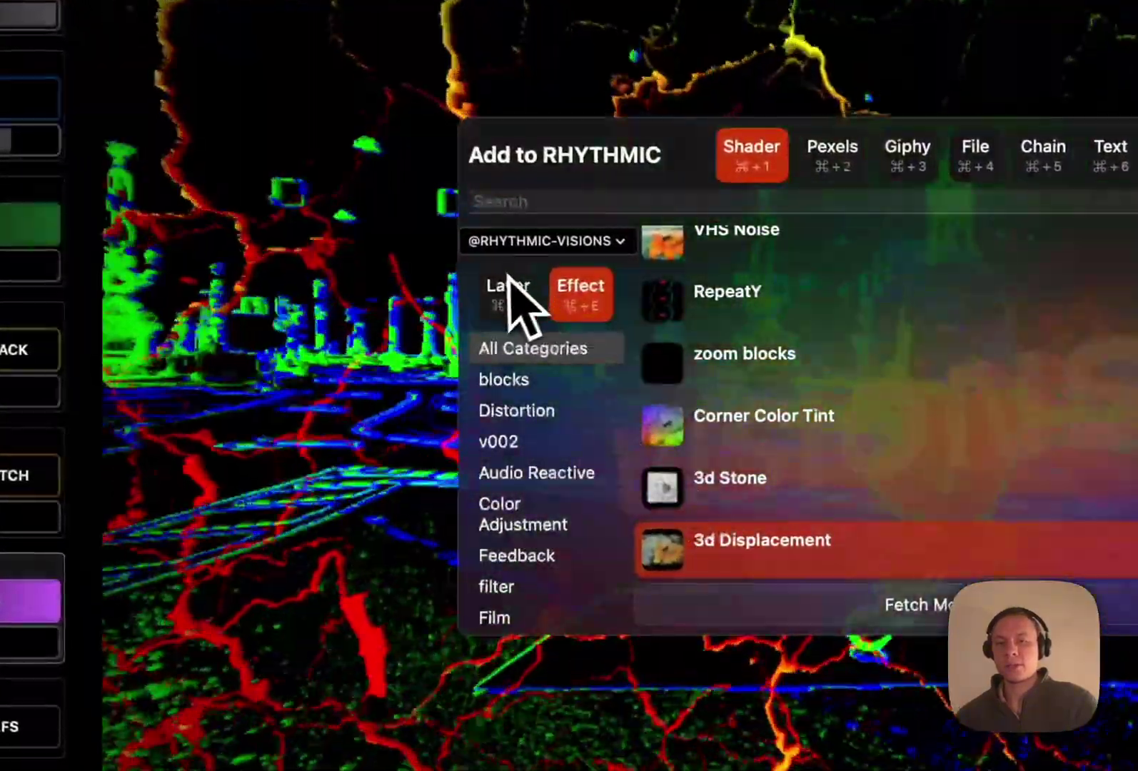
{"action": "left_click", "coordinate": [508, 280]}
{"action": "scroll", "coordinate": [772, 500], "scroll_direction": "down", "scroll_amount": 10}
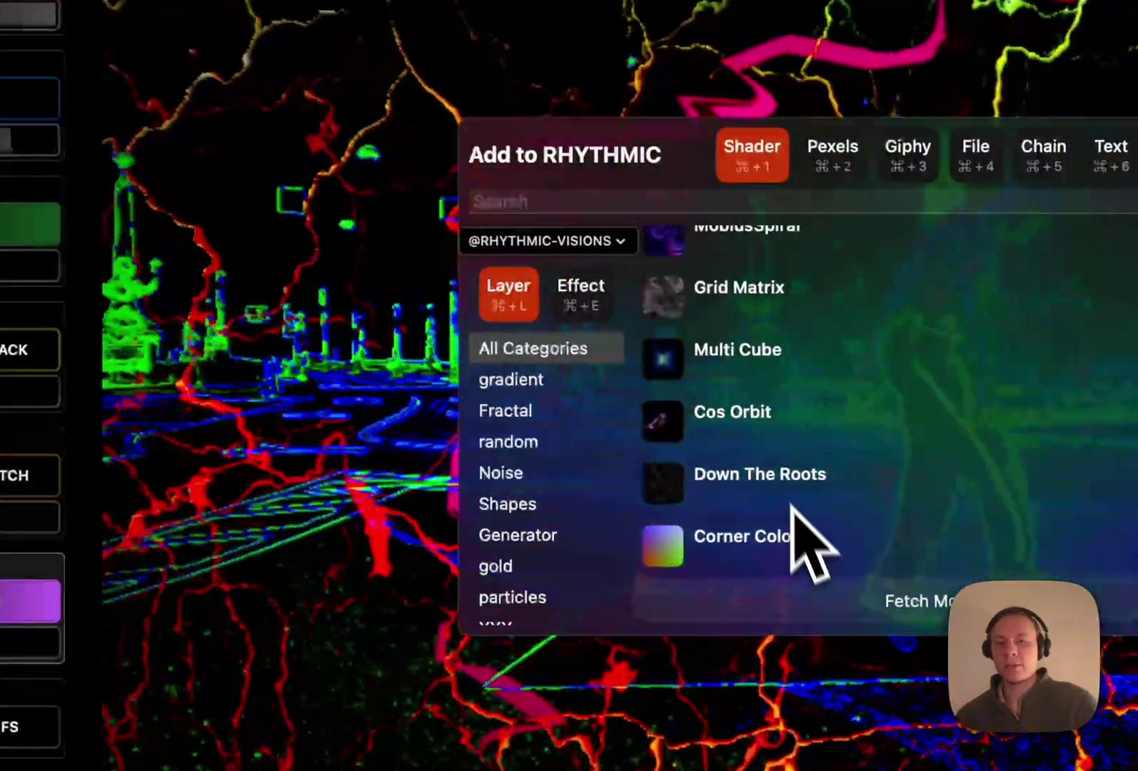
{"action": "scroll", "coordinate": [762, 482], "scroll_direction": "up", "scroll_amount": 3}
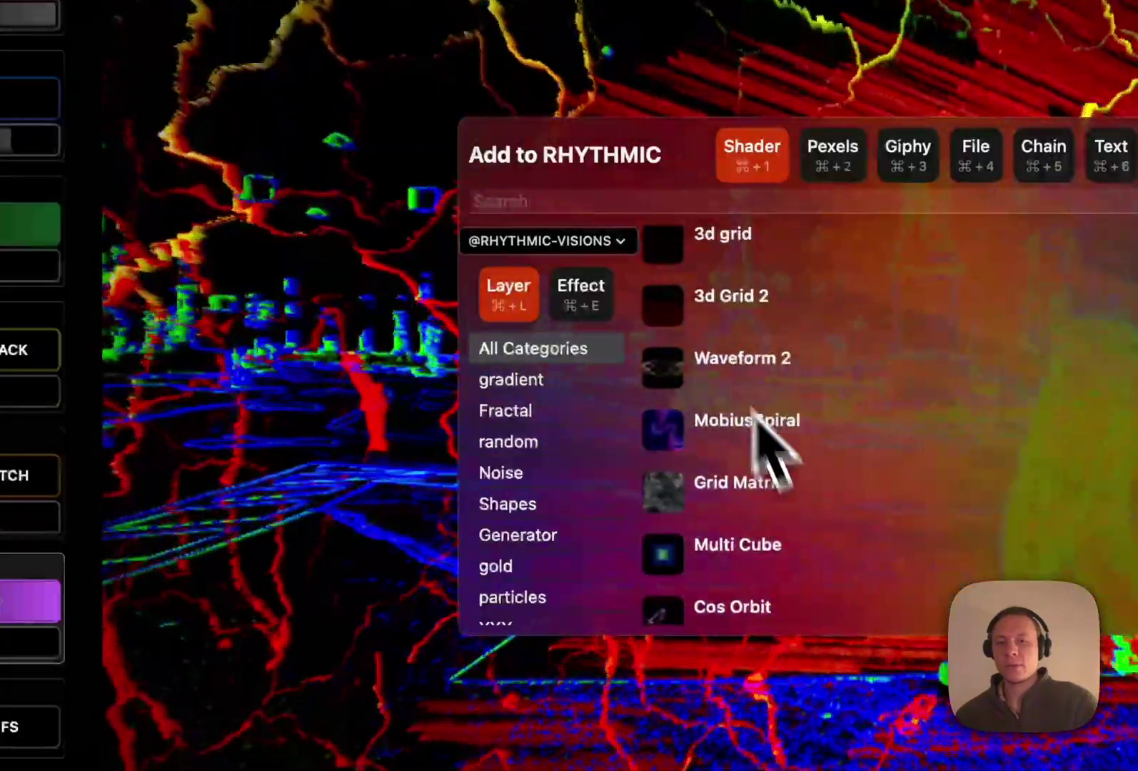
{"action": "left_click", "coordinate": [432, 406]}
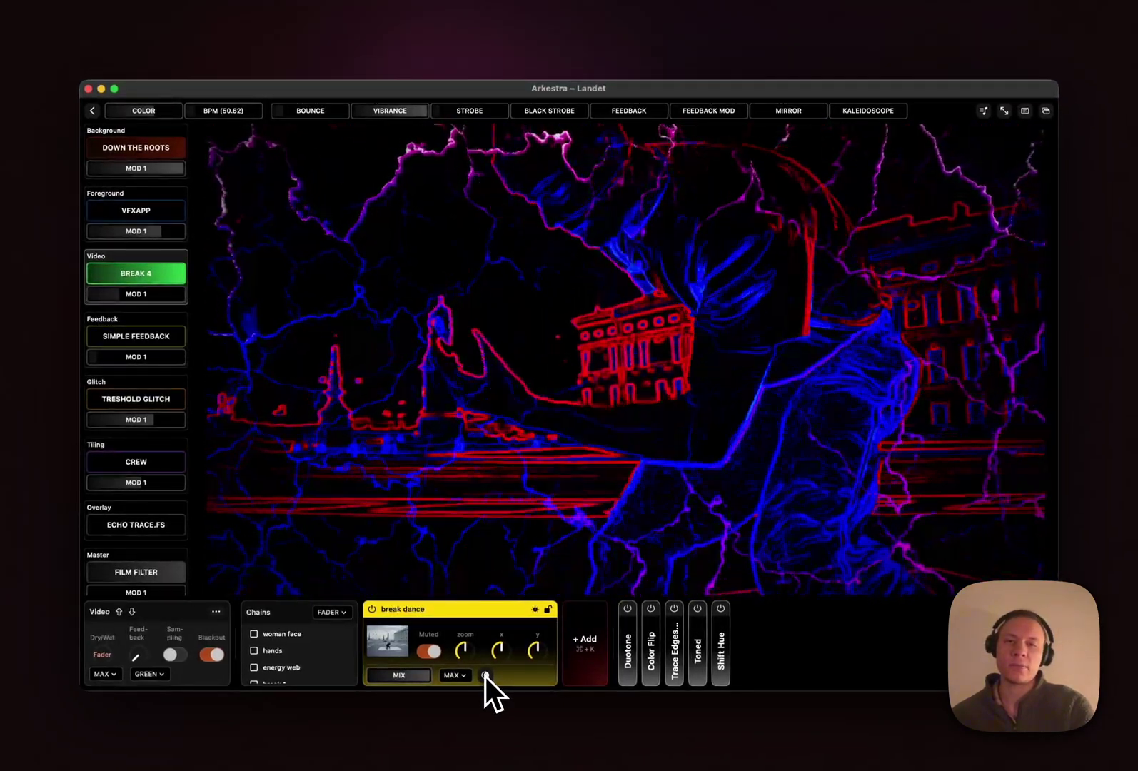
- Draw a freehand mask and an enlarged top-right rectangle mask on the break dance video
{"action": "left_click", "coordinate": [486, 675]}
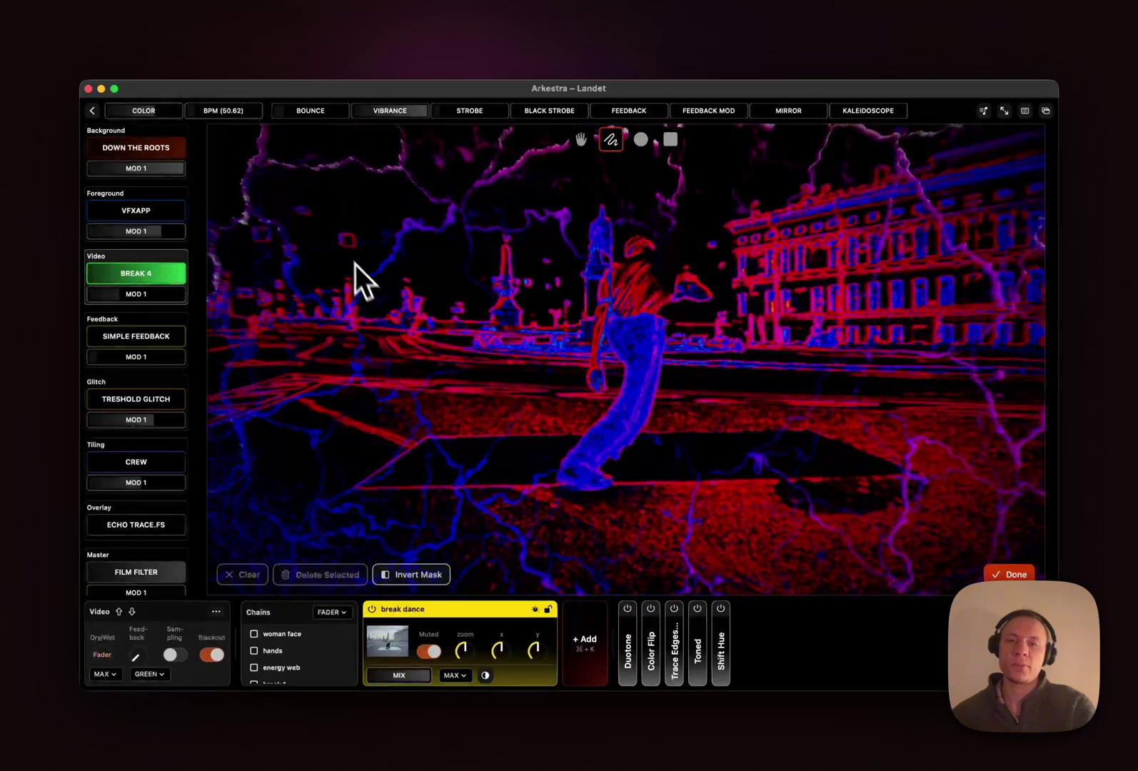
{"action": "mouse_move", "coordinate": [713, 250]}
{"action": "left_mouse_down"}
{"action": "mouse_move", "coordinate": [587, 301]}
{"action": "mouse_move", "coordinate": [675, 510]}
{"action": "mouse_move", "coordinate": [818, 431]}
{"action": "mouse_move", "coordinate": [831, 213]}
{"action": "mouse_move", "coordinate": [788, 212]}
{"action": "mouse_move", "coordinate": [711, 252]}
{"action": "left_mouse_up"}
{"action": "mouse_move", "coordinate": [467, 204]}
{"action": "left_mouse_down"}
{"action": "mouse_move", "coordinate": [400, 233]}
{"action": "mouse_move", "coordinate": [368, 500]}
{"action": "mouse_move", "coordinate": [483, 469]}
{"action": "mouse_move", "coordinate": [489, 217]}
{"action": "mouse_move", "coordinate": [470, 209]}
{"action": "left_mouse_up"}
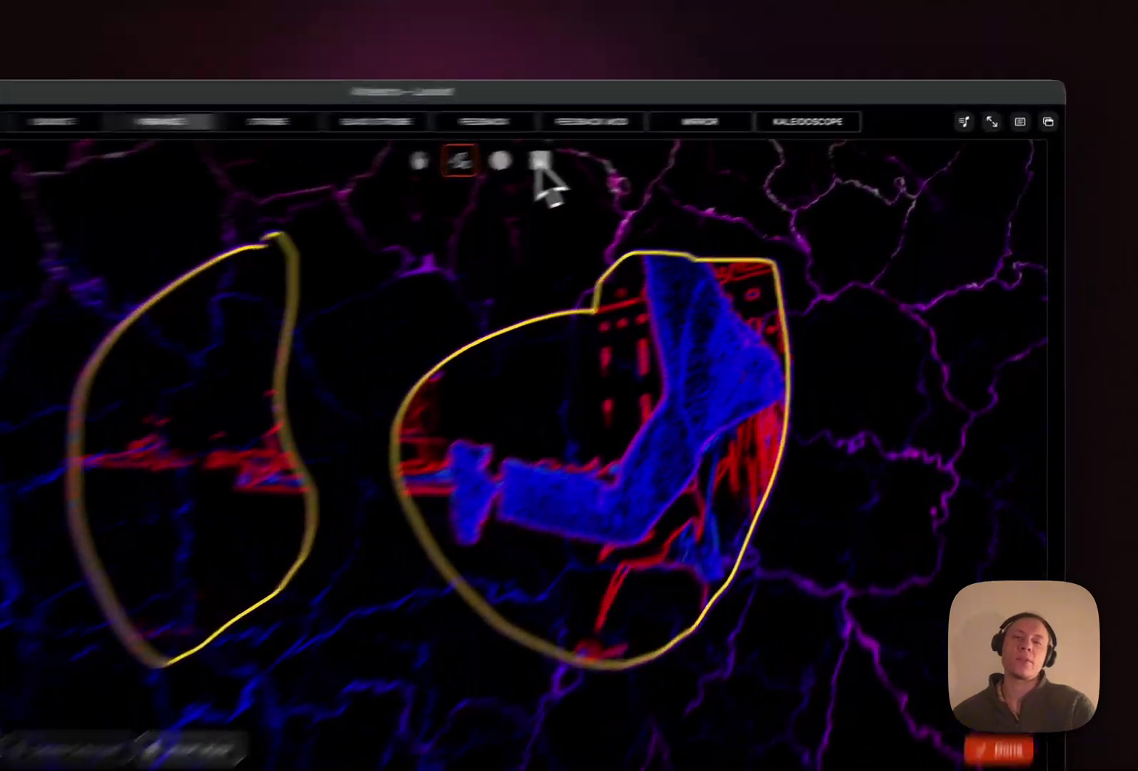
{"action": "left_click", "coordinate": [530, 165]}
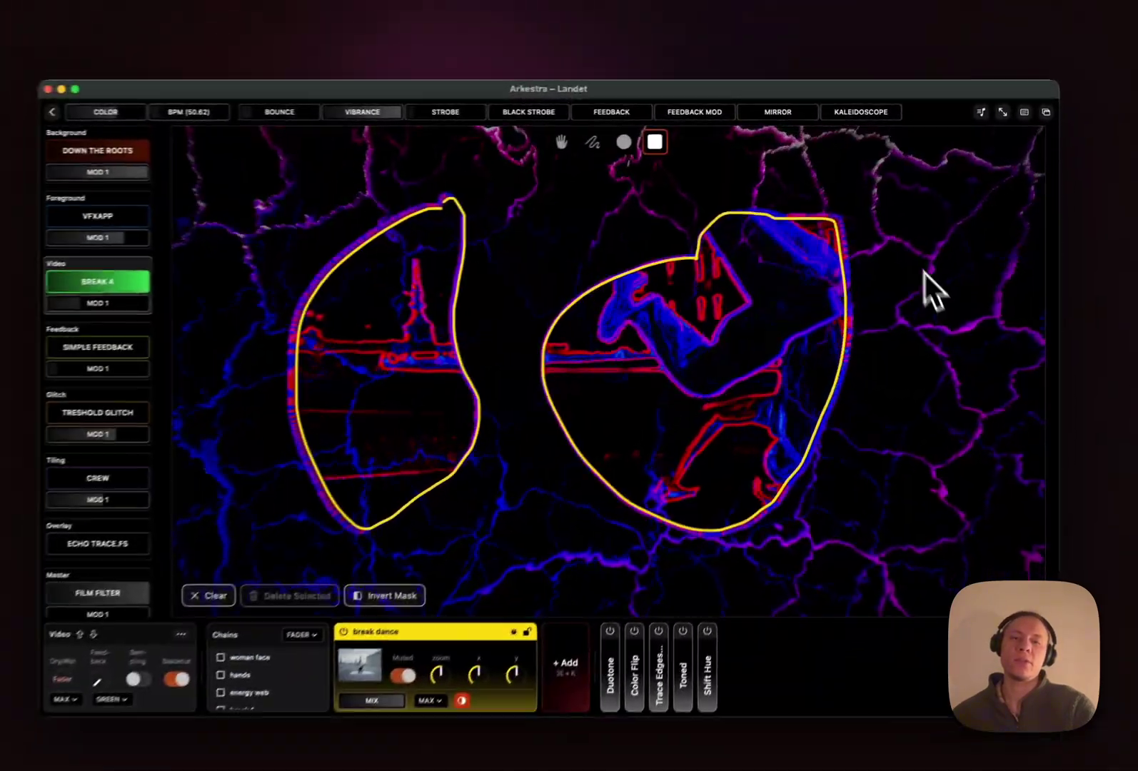
{"action": "left_click_drag", "start_coordinate": [796, 179], "coordinate": [895, 277]}
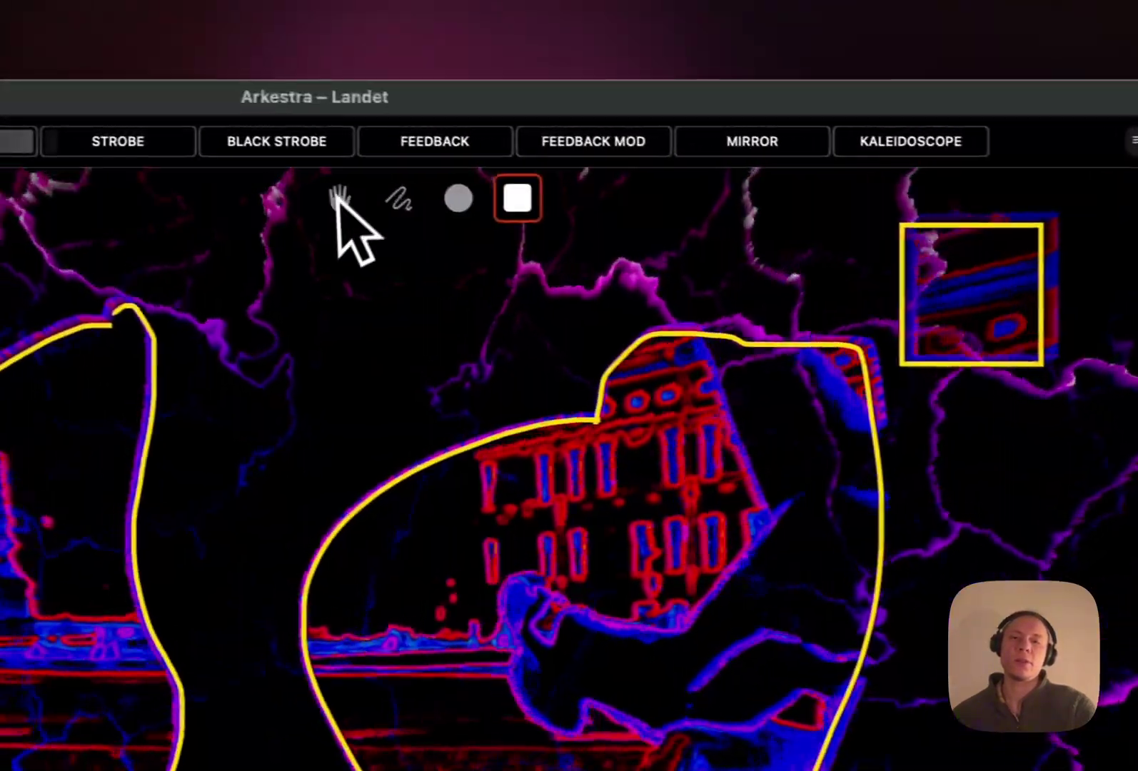
{"action": "left_click", "coordinate": [510, 148]}
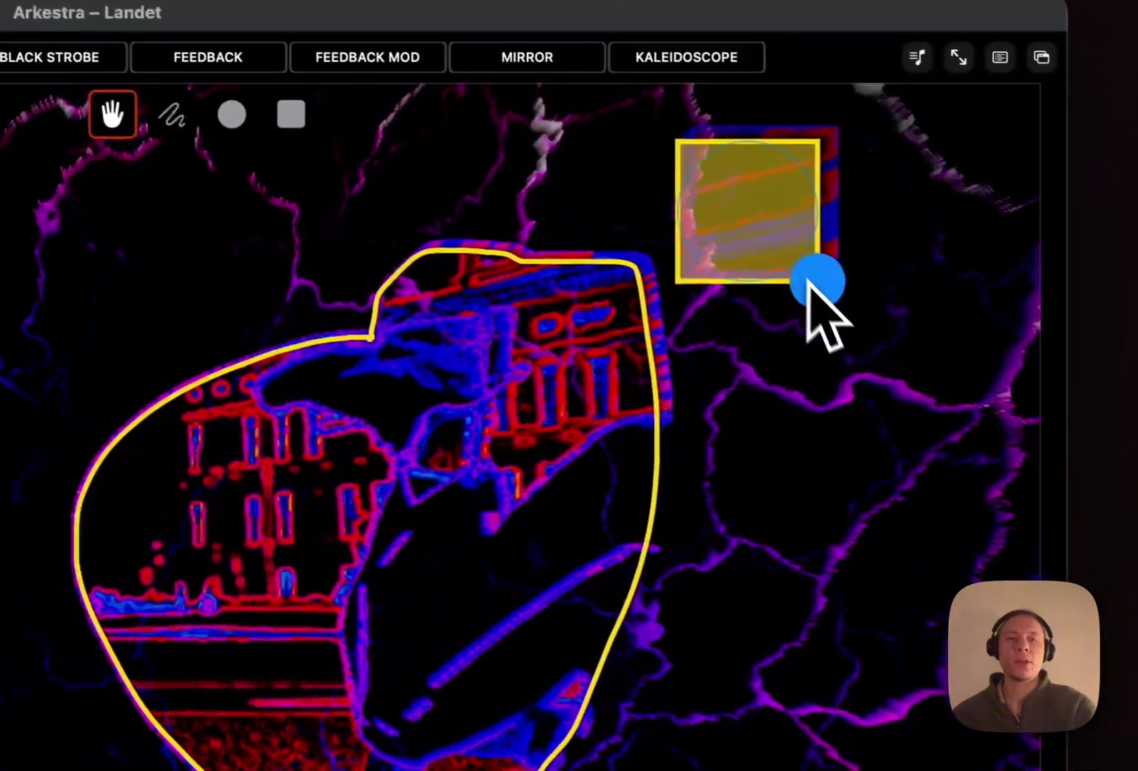
{"action": "left_click_drag", "start_coordinate": [810, 285], "coordinate": [944, 508]}
- Reshape the heart mask narrower, move the rectangle lower, test inverting, and finish editing
{"action": "left_click", "coordinate": [535, 538]}
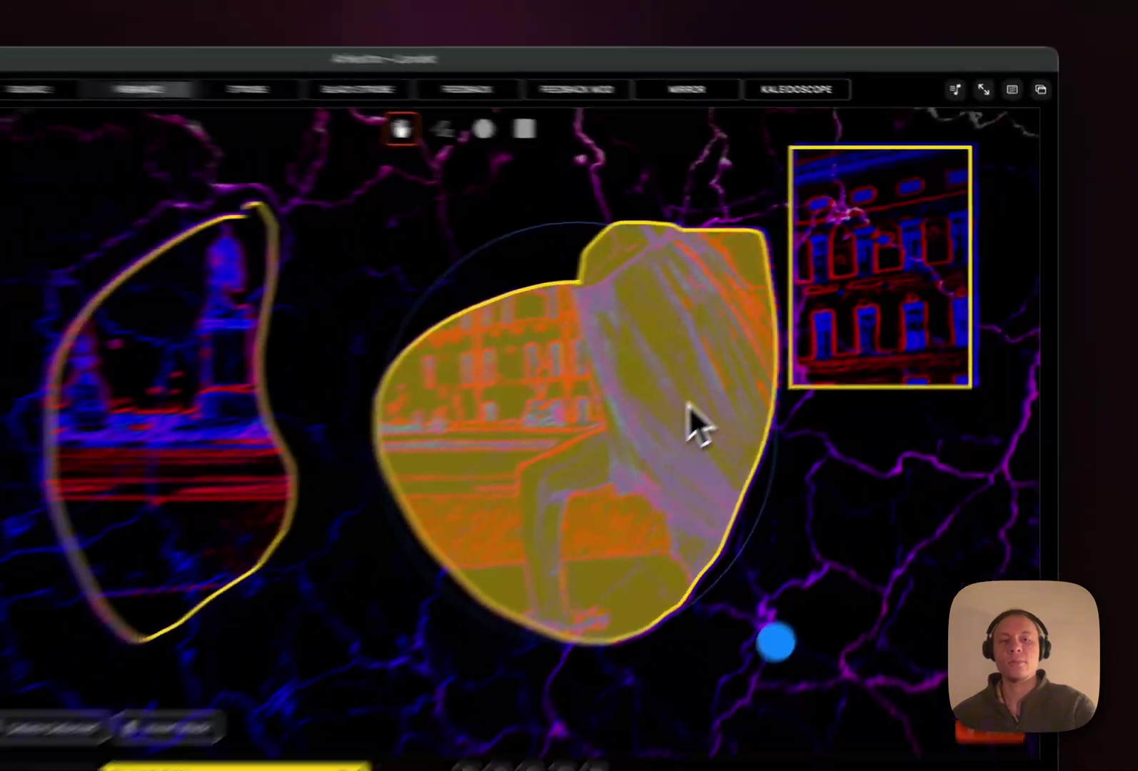
{"action": "left_click_drag", "start_coordinate": [776, 642], "coordinate": [819, 734]}
{"action": "left_click_drag", "start_coordinate": [844, 544], "coordinate": [763, 535]}
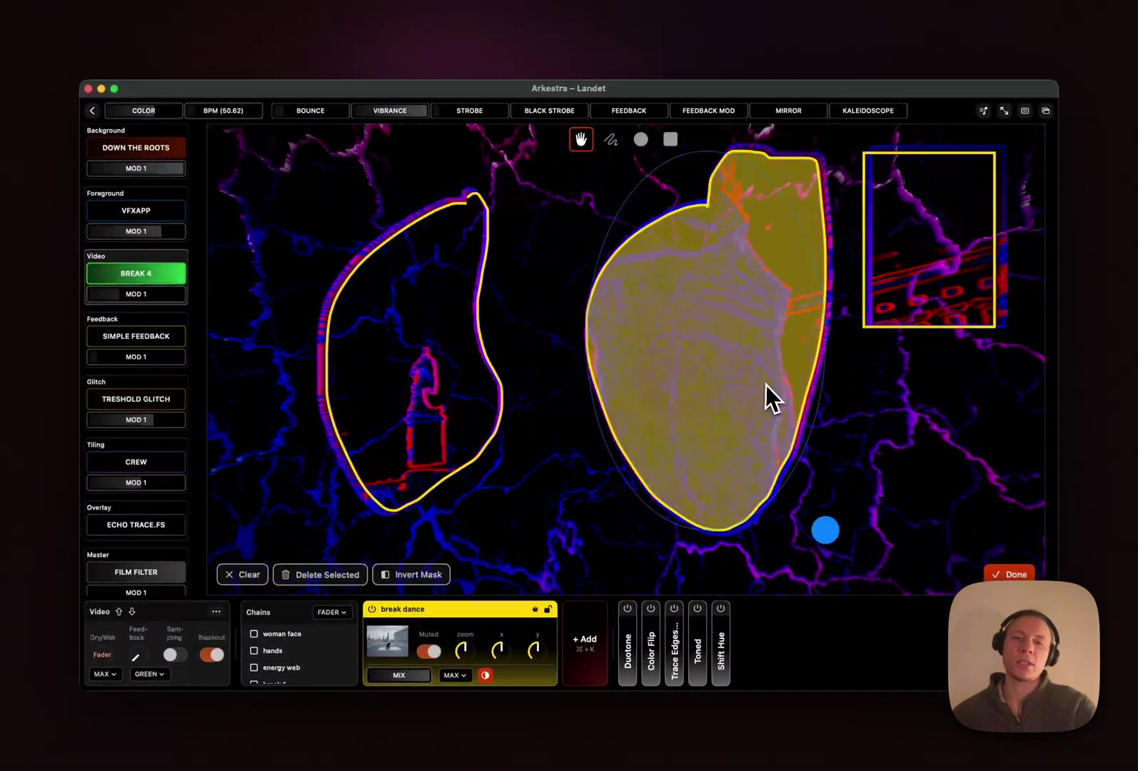
{"action": "left_click_drag", "start_coordinate": [930, 317], "coordinate": [928, 377]}
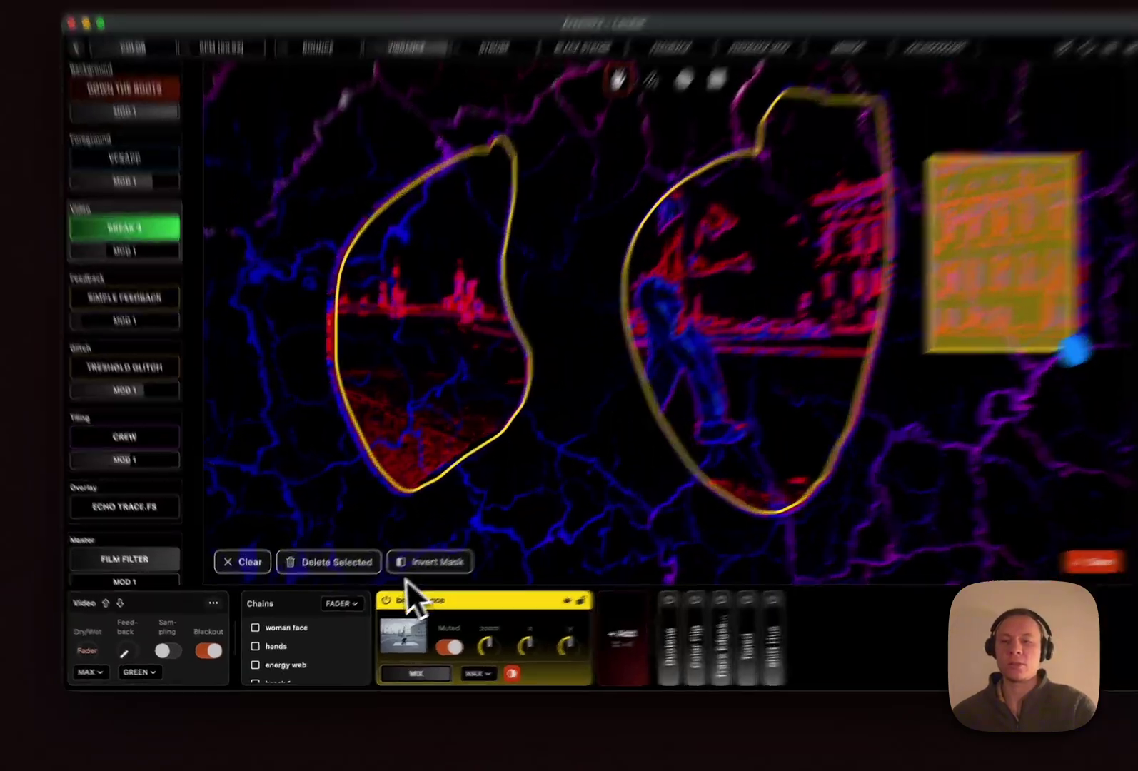
{"action": "left_click", "coordinate": [413, 576]}
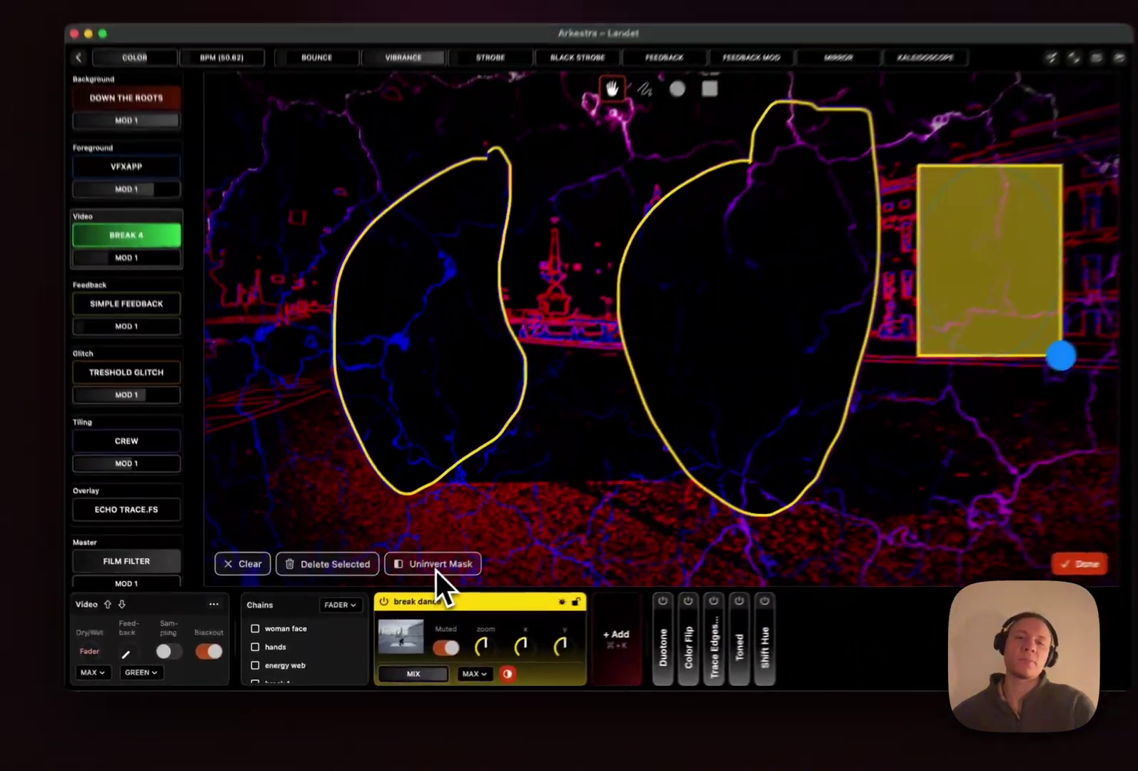
{"action": "left_click", "coordinate": [436, 569]}
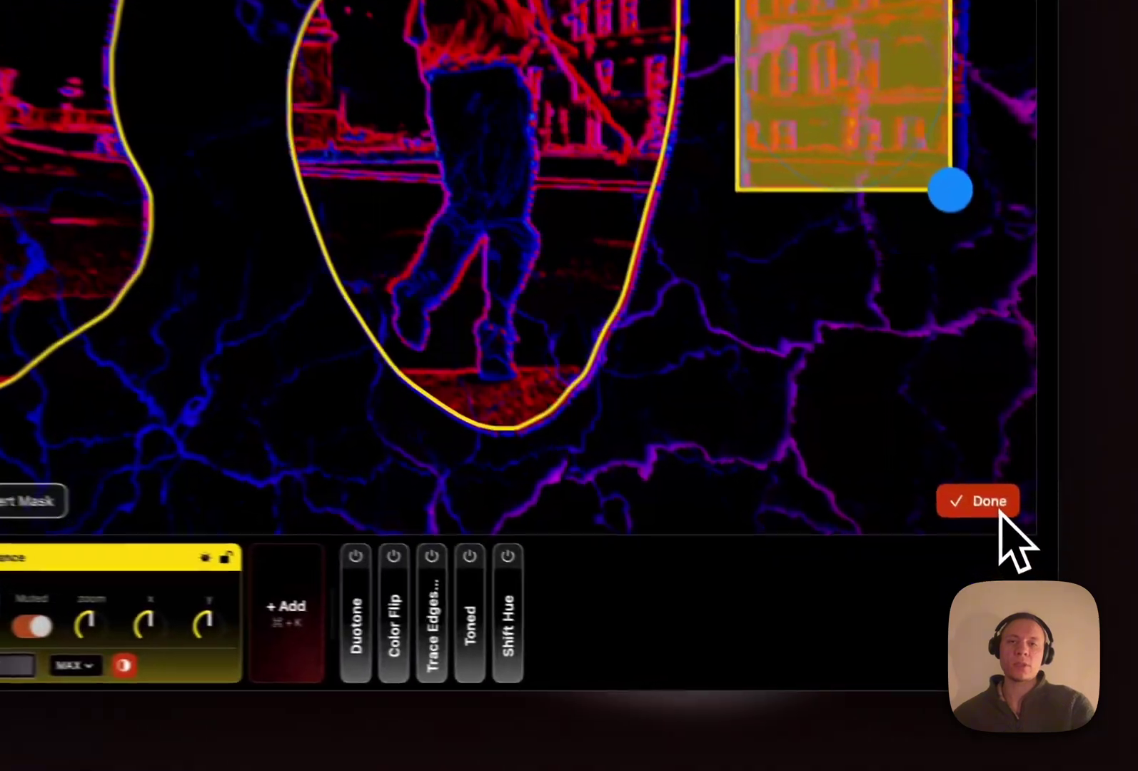
{"action": "left_click", "coordinate": [1000, 510]}
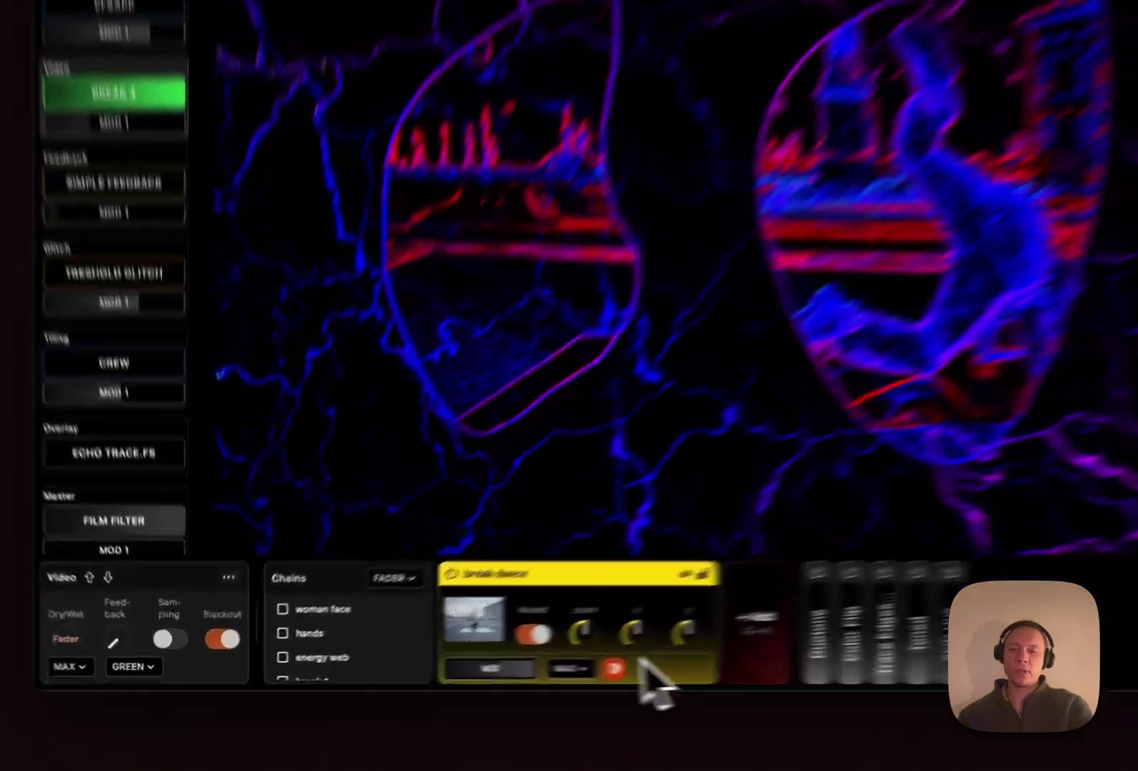
- Erase all masks, try then clear a lasso mask around the floor, and click Done
{"action": "left_click", "coordinate": [485, 675]}
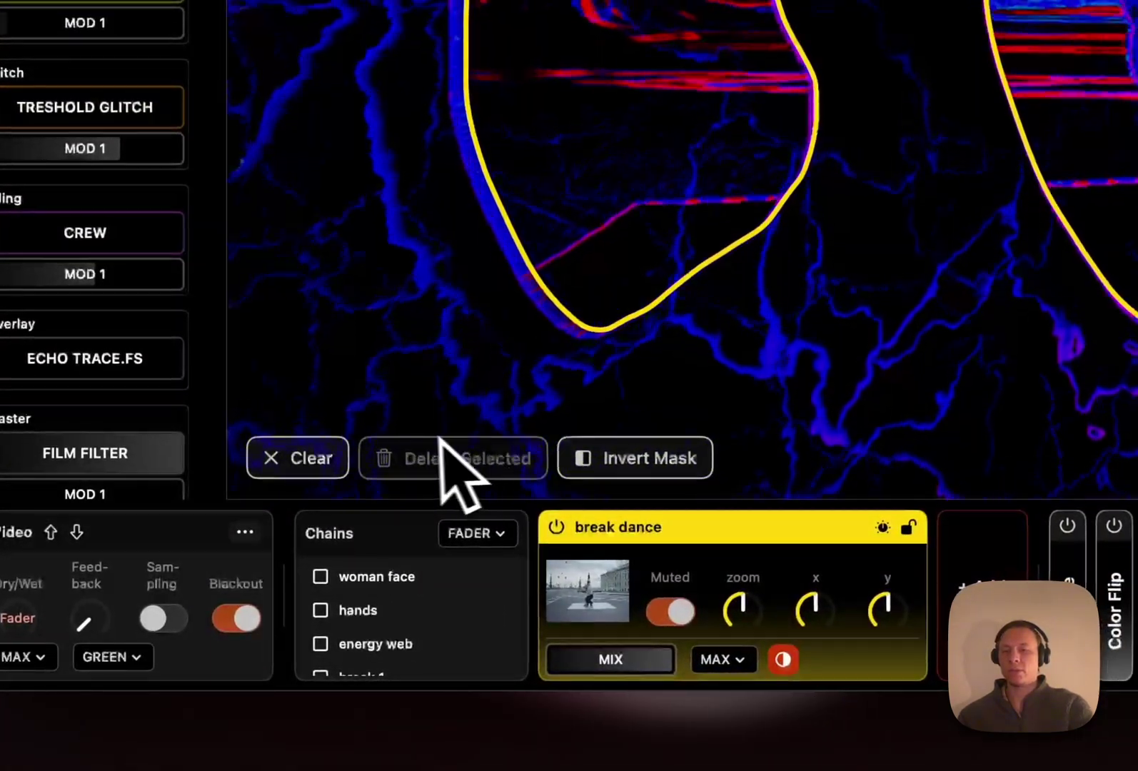
{"action": "left_click", "coordinate": [302, 461]}
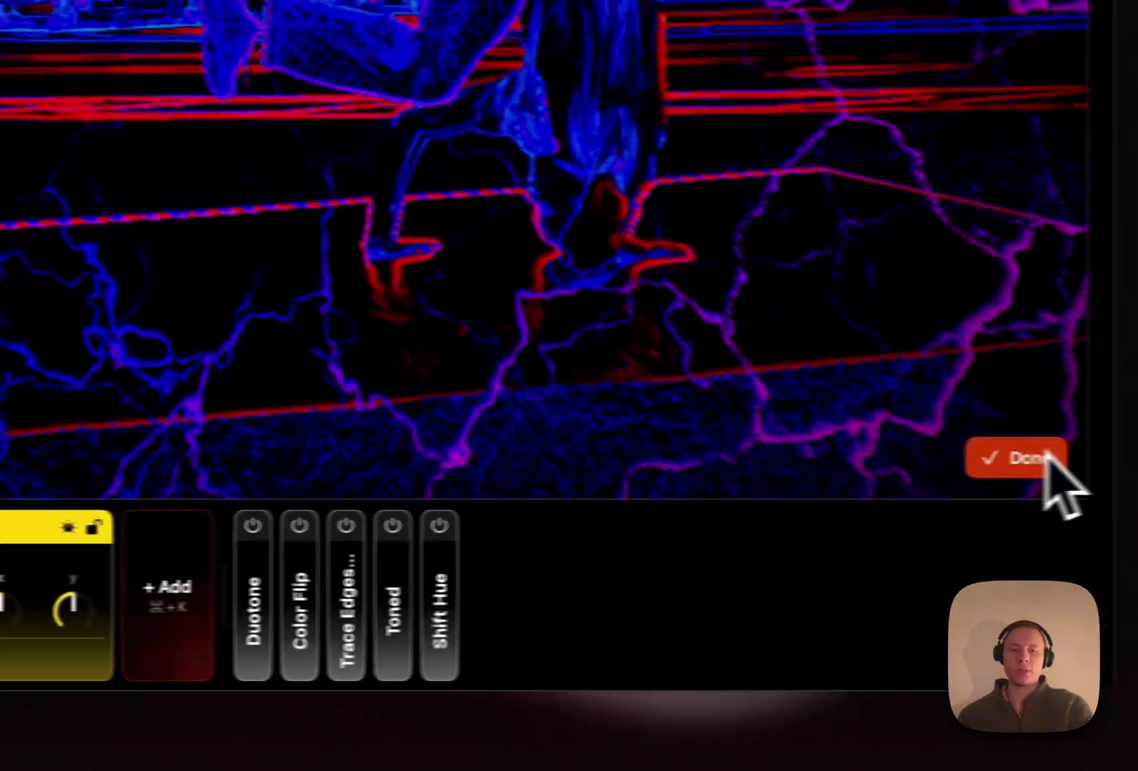
{"action": "left_click", "coordinate": [1043, 459]}
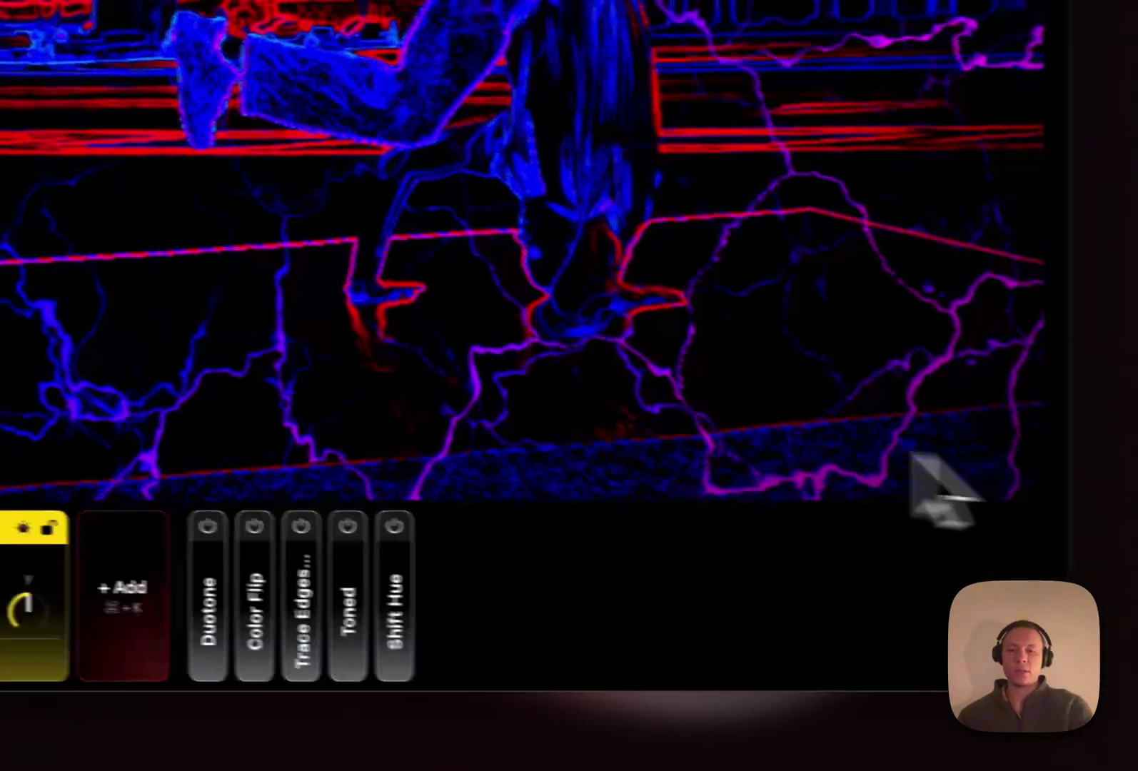
{"action": "left_click", "coordinate": [518, 664]}
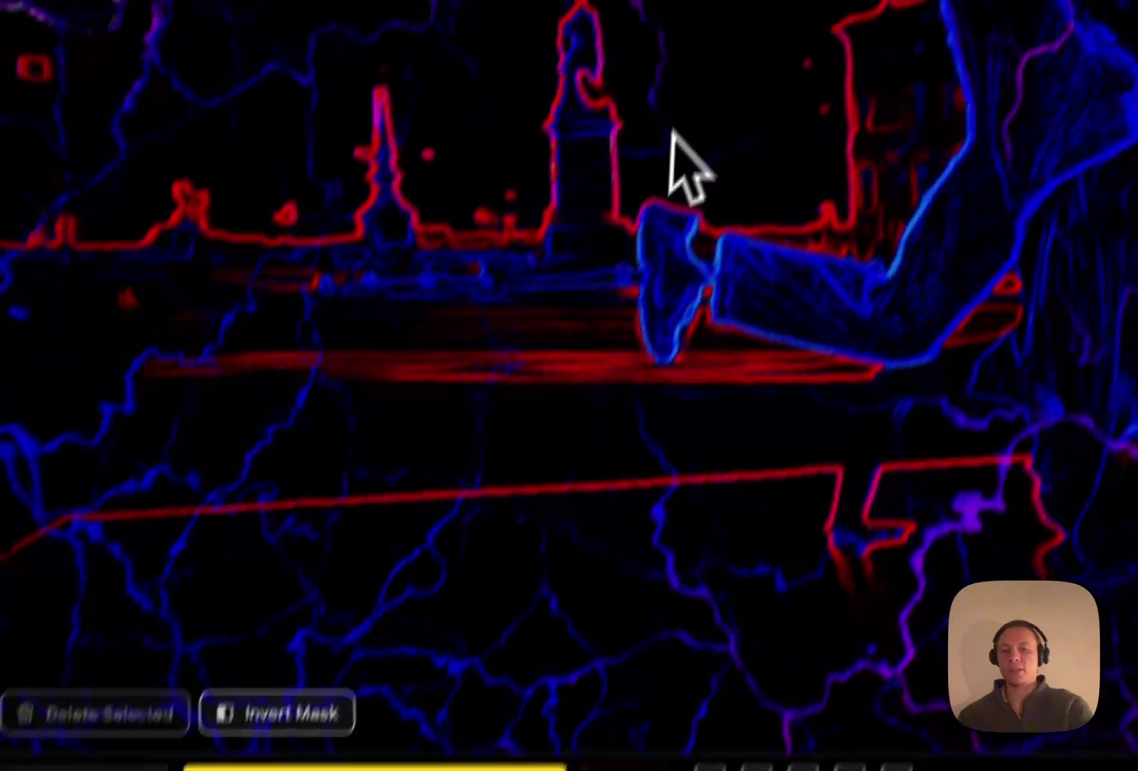
{"action": "mouse_move", "coordinate": [673, 133]}
{"action": "left_mouse_down"}
{"action": "mouse_move", "coordinate": [759, 364]}
{"action": "mouse_move", "coordinate": [680, 99]}
{"action": "left_mouse_up"}
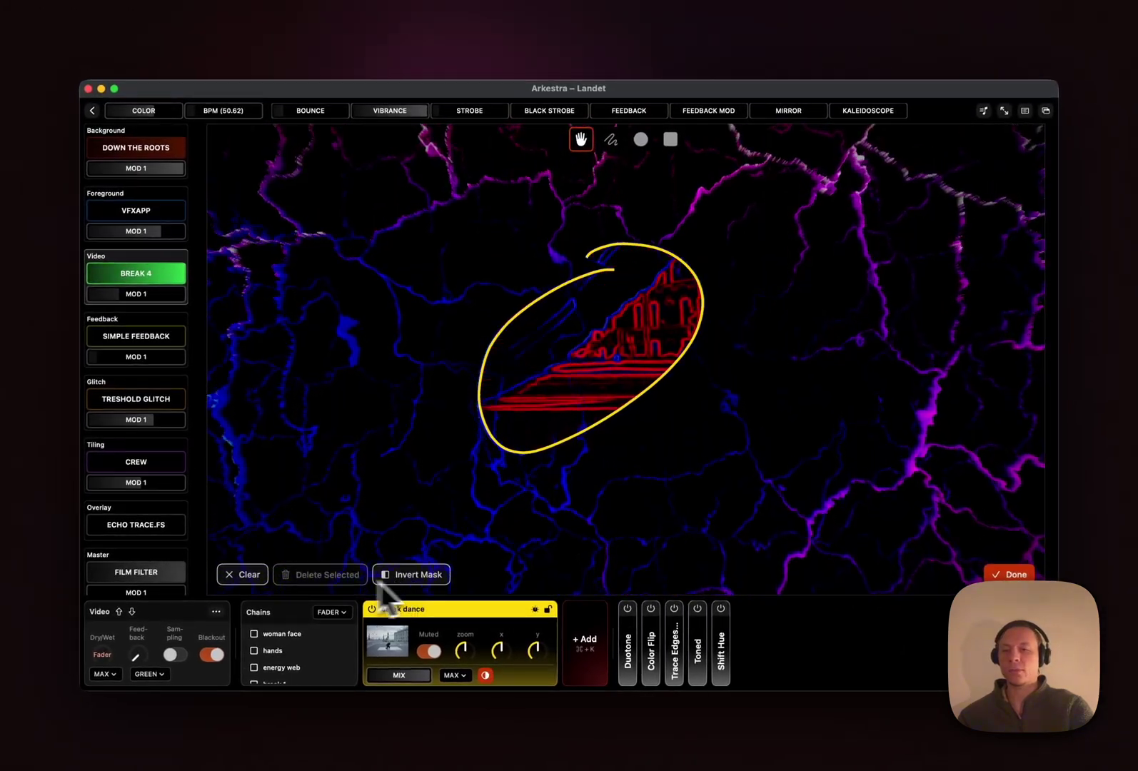
{"action": "left_click", "coordinate": [227, 554]}
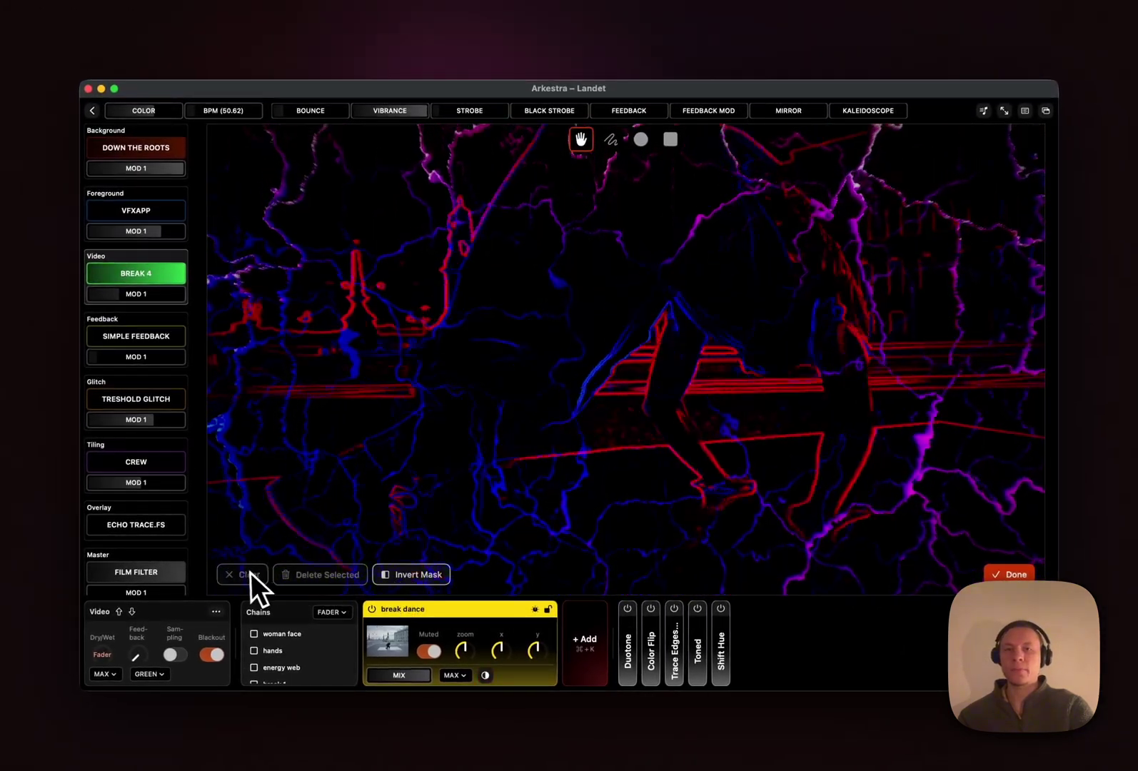
{"action": "left_click", "coordinate": [1013, 575]}
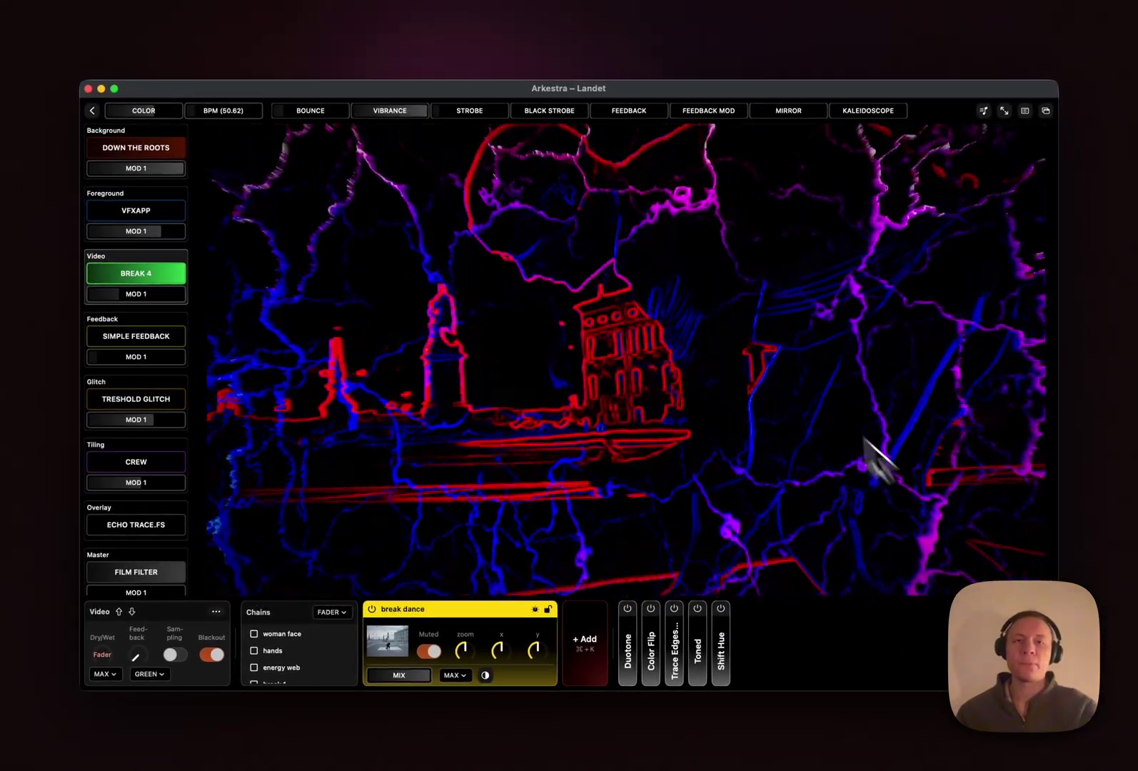
- Open the Overlay layer's Add Chain browser on saved chains and preview Color Triangle
{"action": "left_click", "coordinate": [136, 524]}
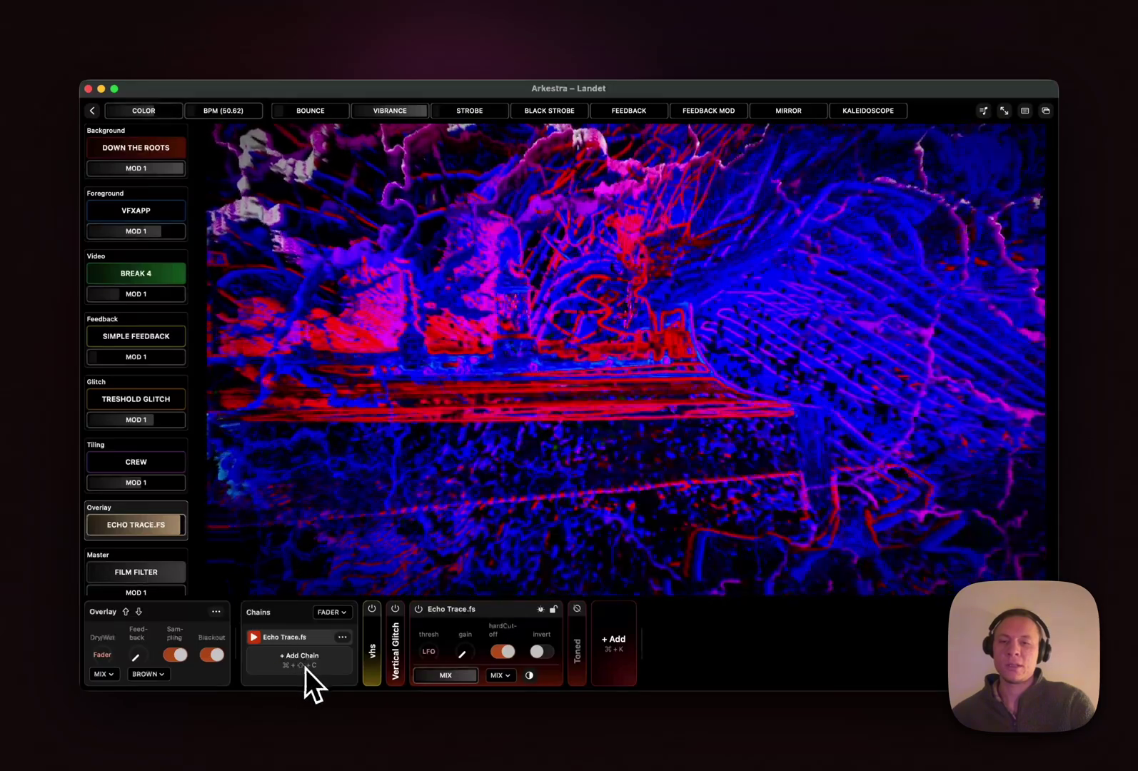
{"action": "left_click", "coordinate": [305, 661]}
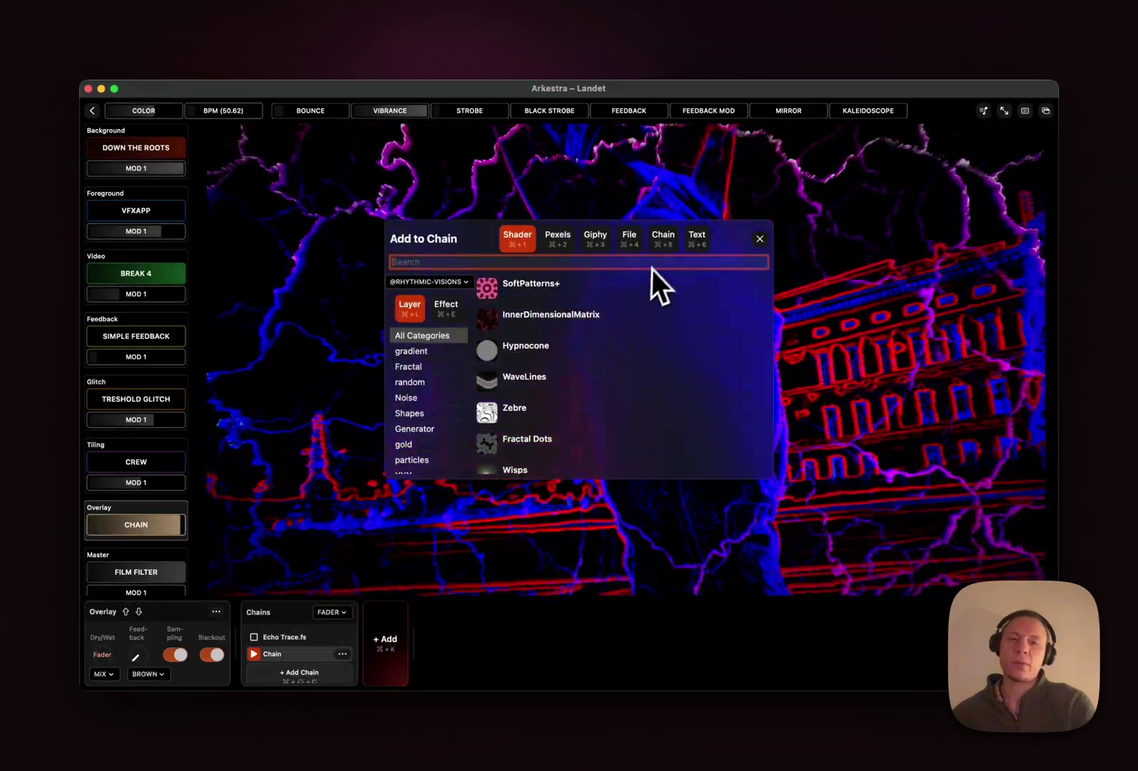
{"action": "left_click", "coordinate": [664, 245]}
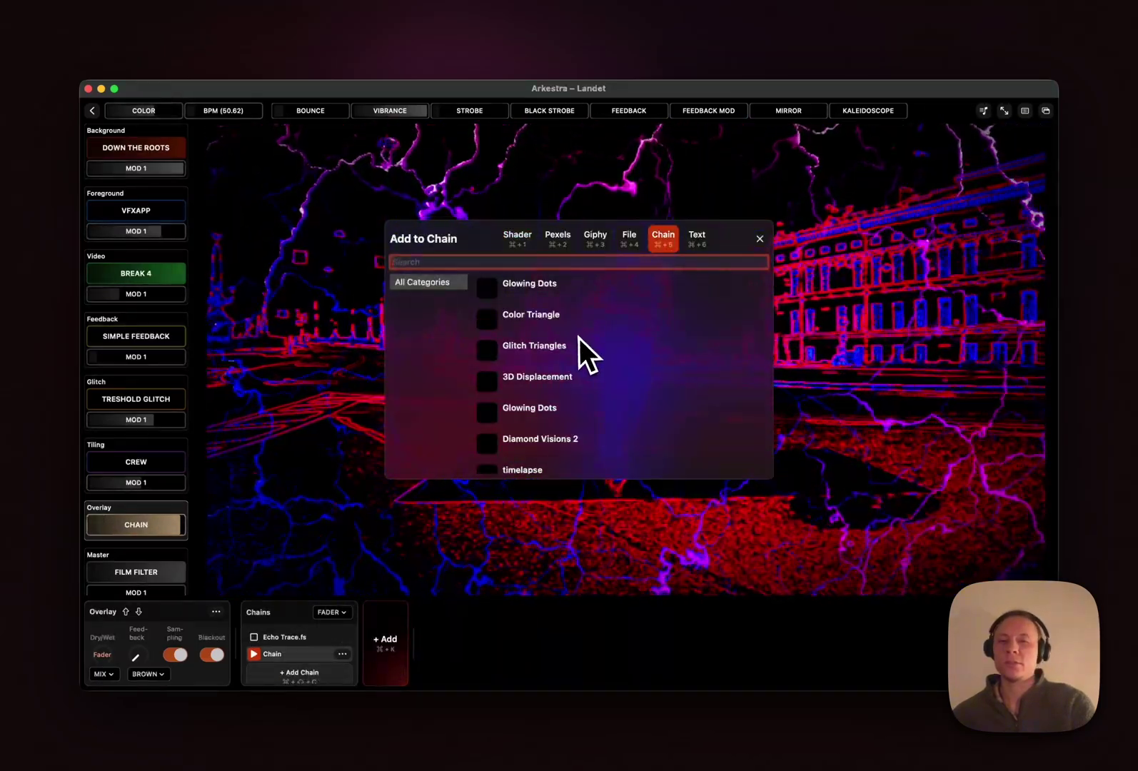
{"action": "left_click", "coordinate": [536, 297]}
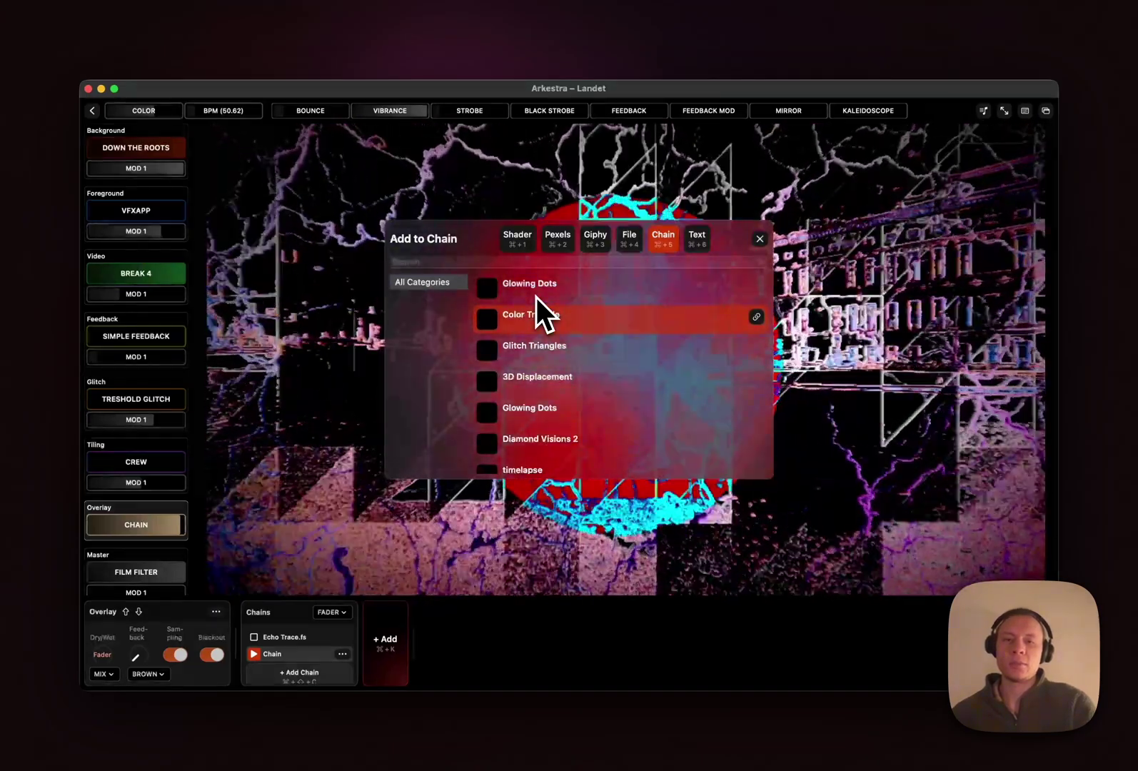
- Preview chains down and back up the list, including Diamond Visions 2 and 3D Displacement, ending on Glitch Triangles
{"action": "key", "text": "Down"}
{"action": "key", "text": "Down"}
{"action": "key", "text": "Down"}
{"action": "key", "text": "Down"}
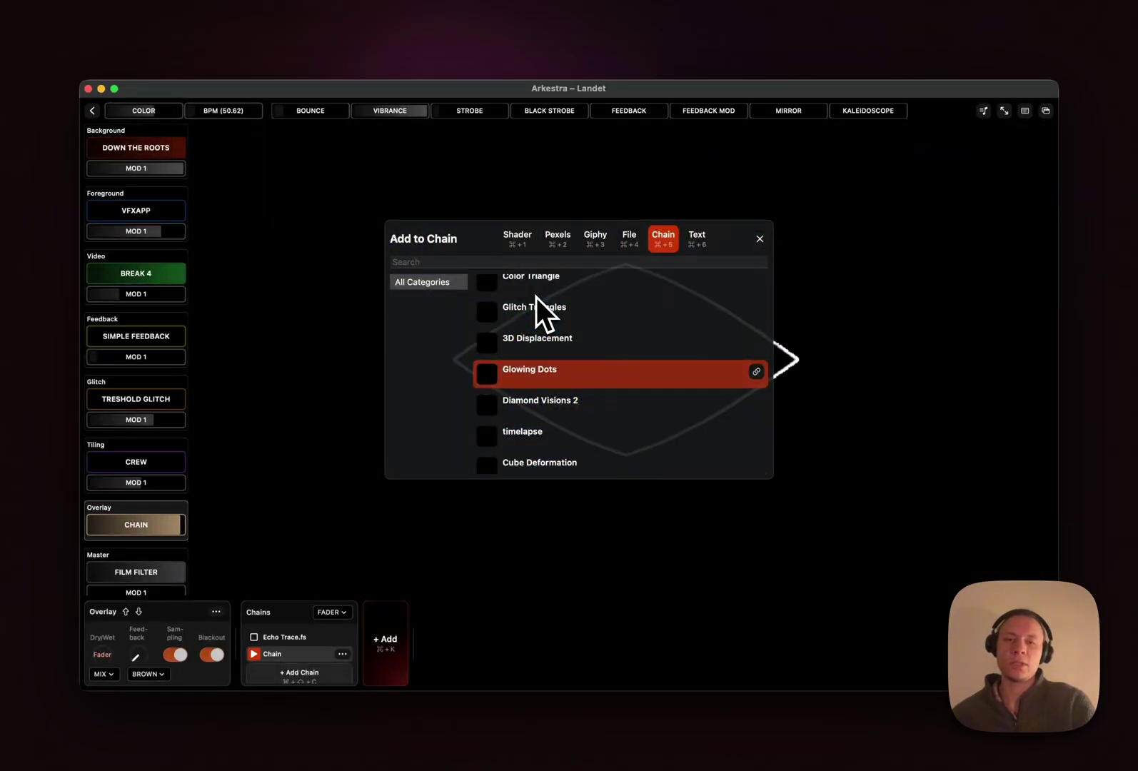
{"action": "key", "text": "Down"}
{"action": "key", "text": "Down"}
{"action": "key", "text": "Down"}
{"action": "key", "text": "Down"}
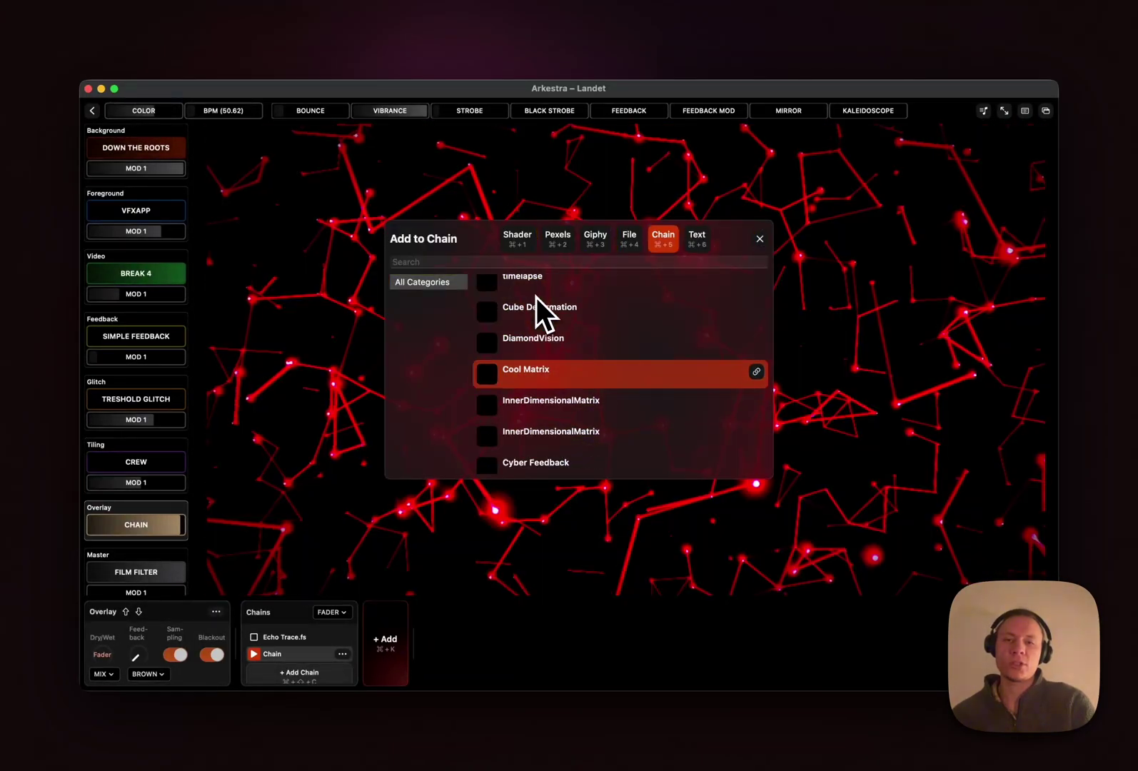
{"action": "key", "text": "Down"}
{"action": "key", "text": "Down"}
{"action": "key", "text": "Down"}
{"action": "key", "text": "Down"}
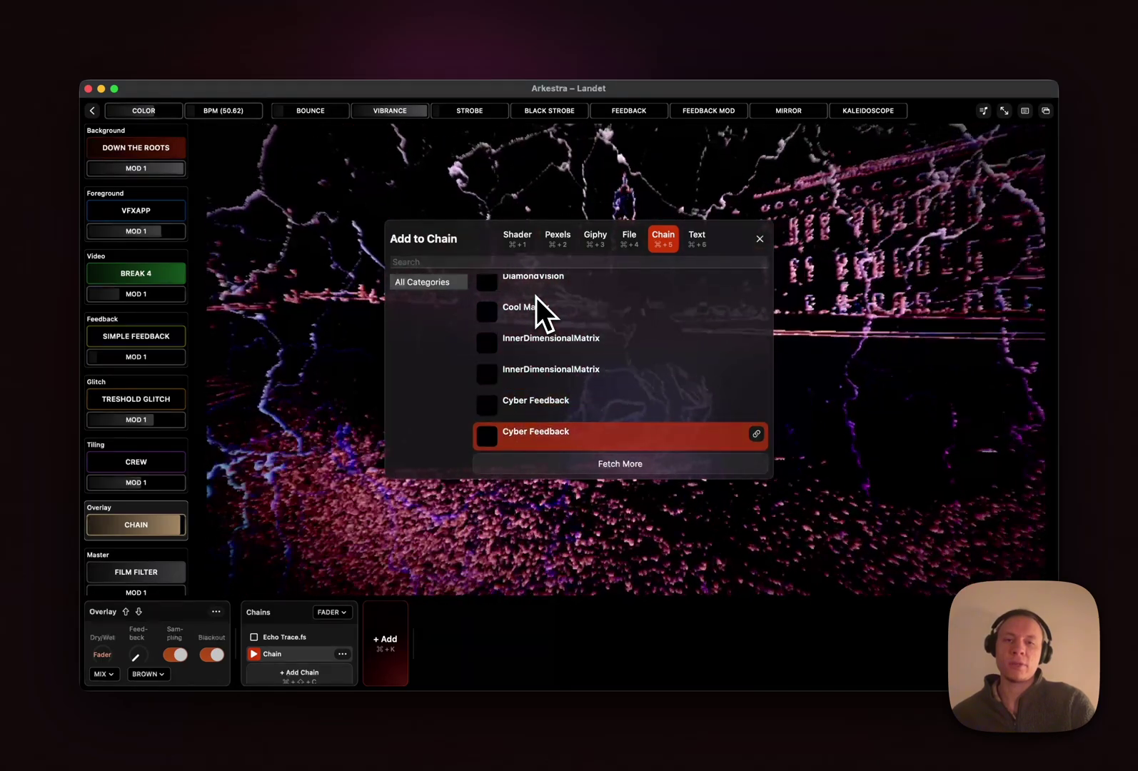
{"action": "key", "text": "Up"}
{"action": "key", "text": "Up"}
{"action": "key", "text": "Up"}
{"action": "key", "text": "Up"}
{"action": "key", "text": "Up"}
{"action": "key", "text": "Up"}
{"action": "key", "text": "Up"}
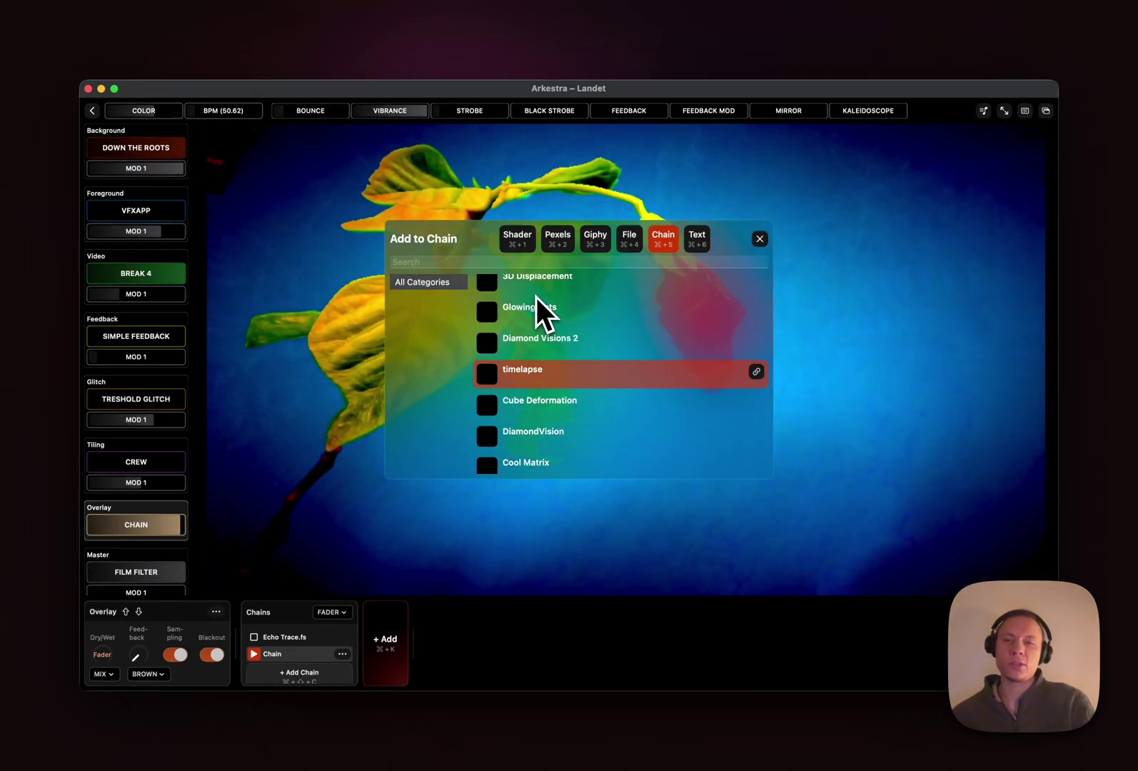
{"action": "key", "text": "Up"}
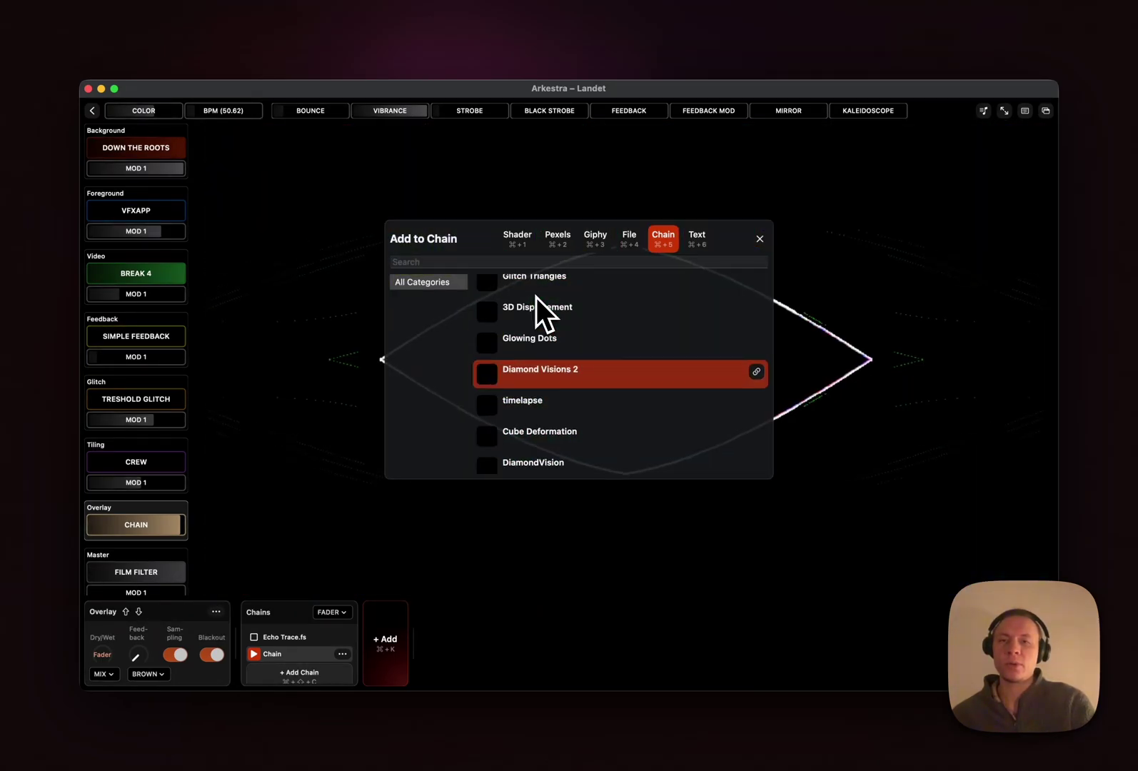
{"action": "key", "text": "Up"}
{"action": "key", "text": "Up"}
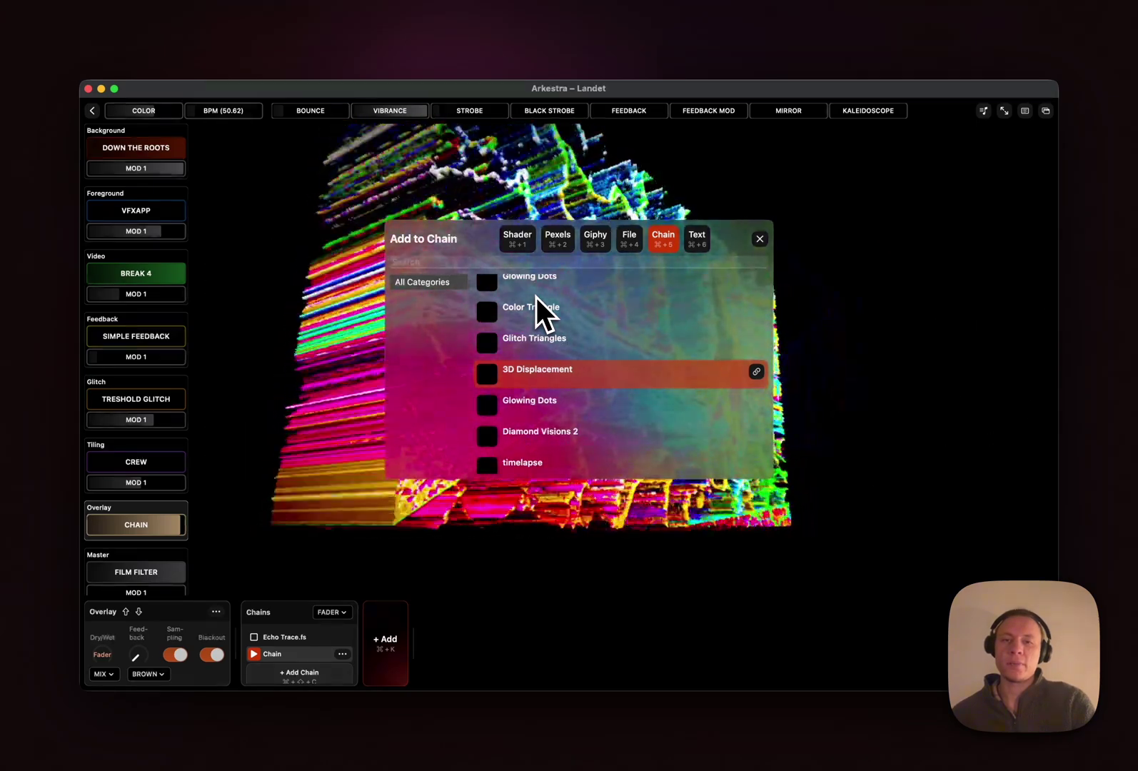
{"action": "key", "text": "Up"}
- Add Glitch Triangles to the Overlay layer and make it the active chain
{"action": "key", "text": "Return"}
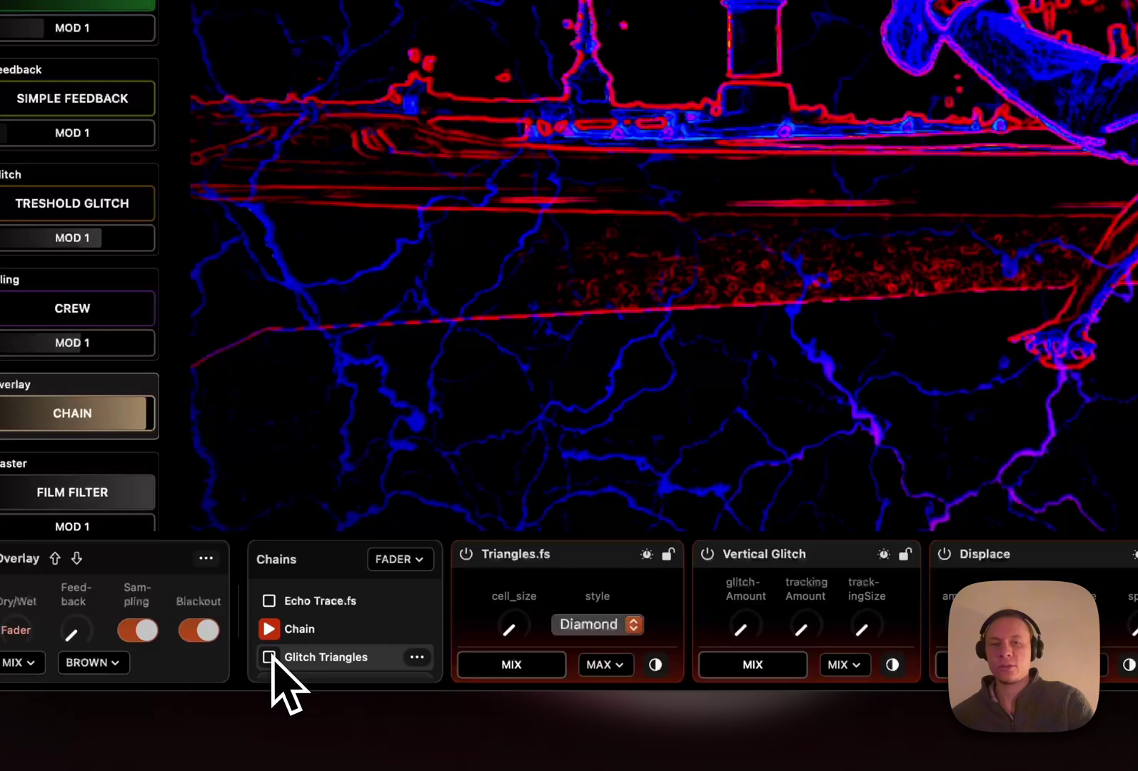
{"action": "left_click", "coordinate": [253, 671]}
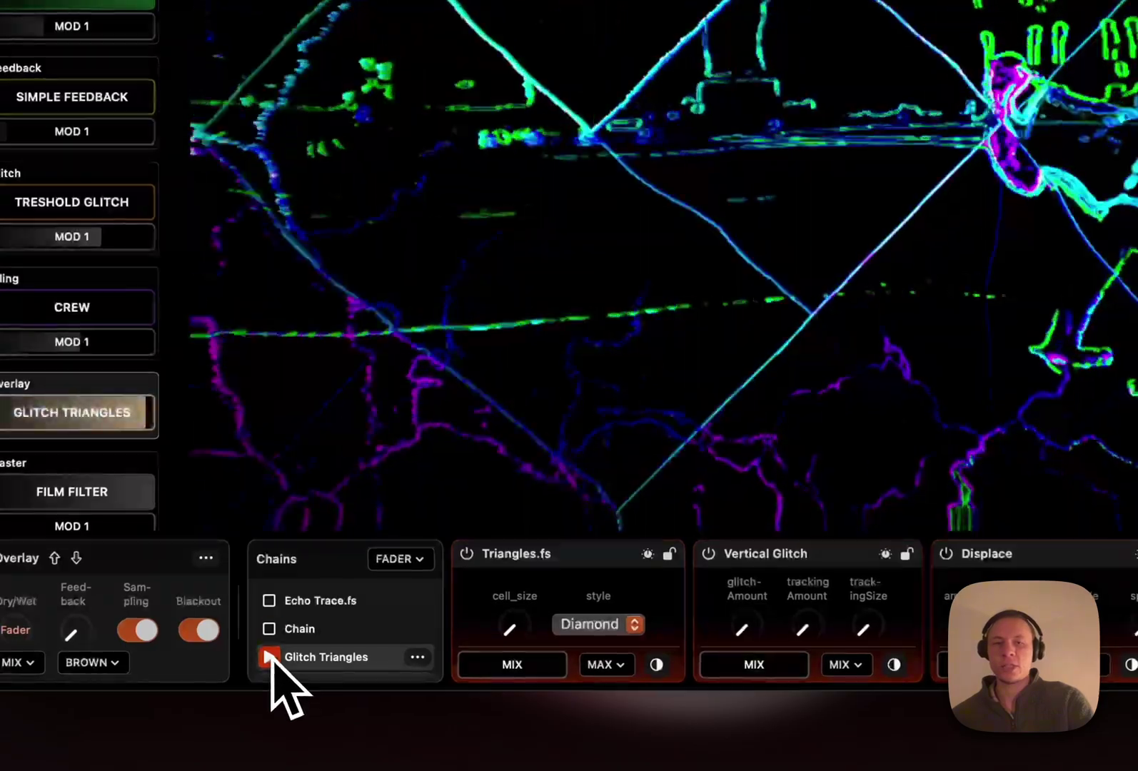
{"action": "scroll", "coordinate": [329, 643], "scroll_direction": "down", "scroll_amount": 2}
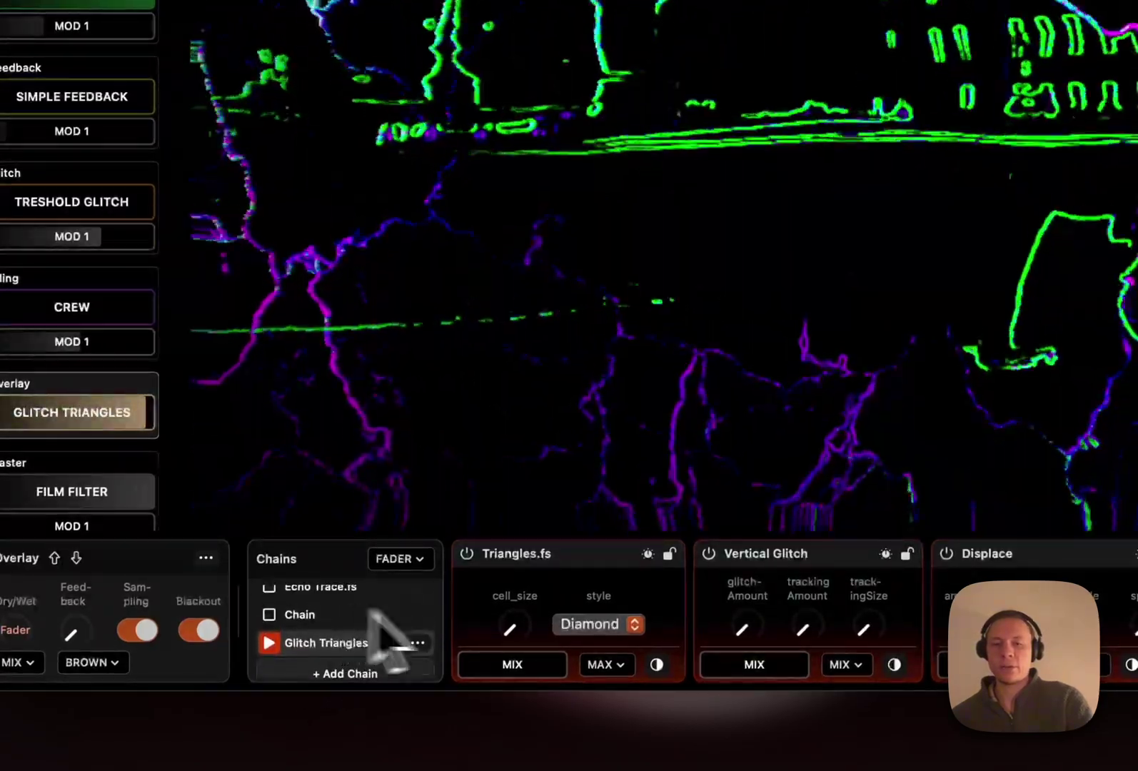
{"action": "scroll", "coordinate": [597, 622], "scroll_direction": "right", "scroll_amount": 3}
{"action": "scroll", "coordinate": [597, 629], "scroll_direction": "left", "scroll_amount": 3}
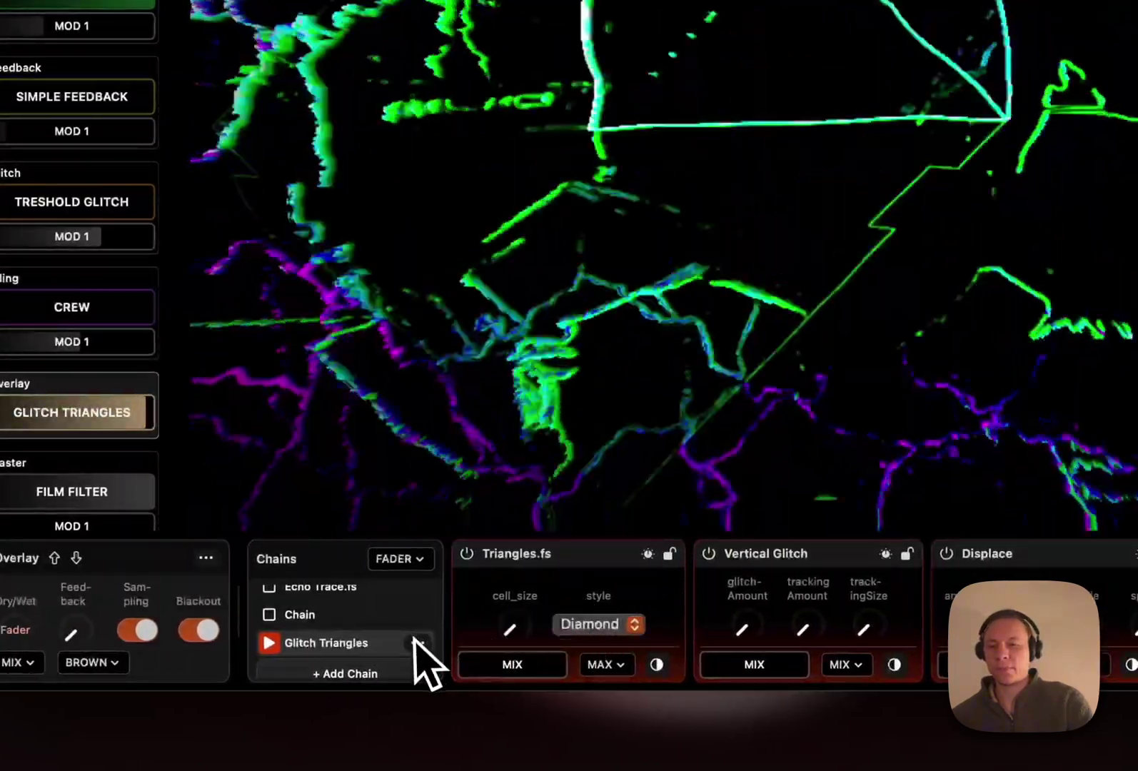
- Delete the Glitch Triangles chain and confirm the deletion
{"action": "left_click", "coordinate": [419, 644]}
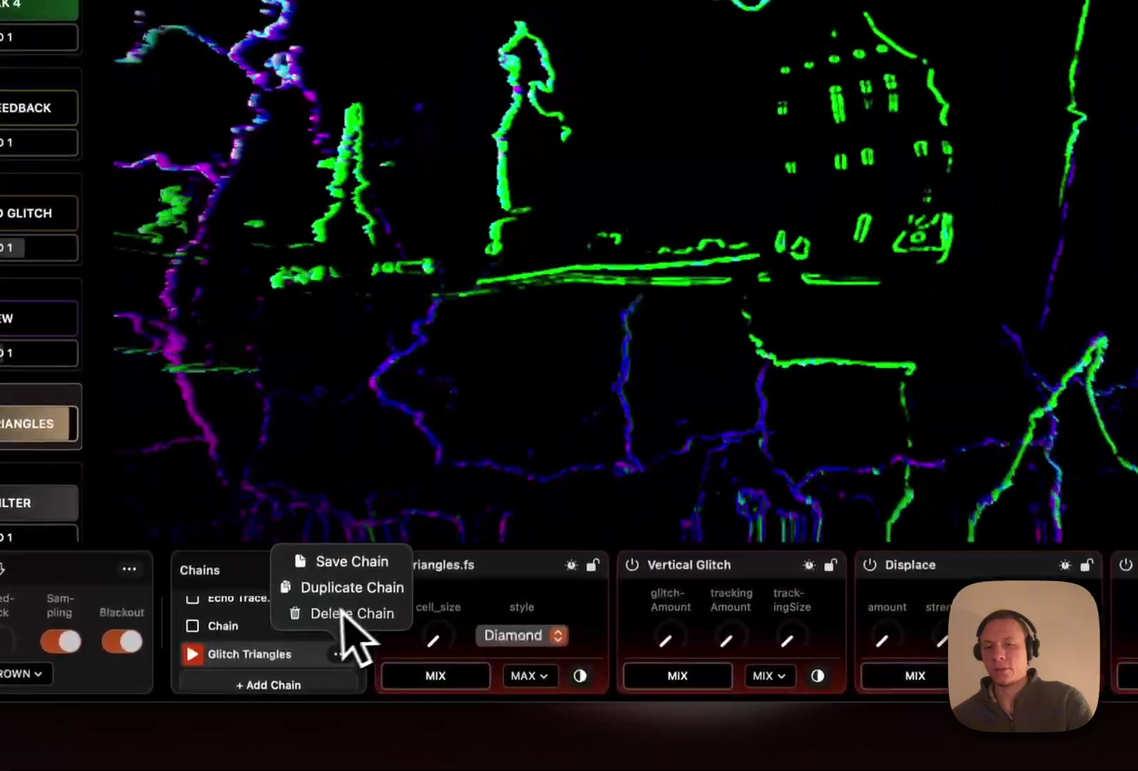
{"action": "left_click", "coordinate": [350, 614]}
{"action": "left_click", "coordinate": [775, 286]}
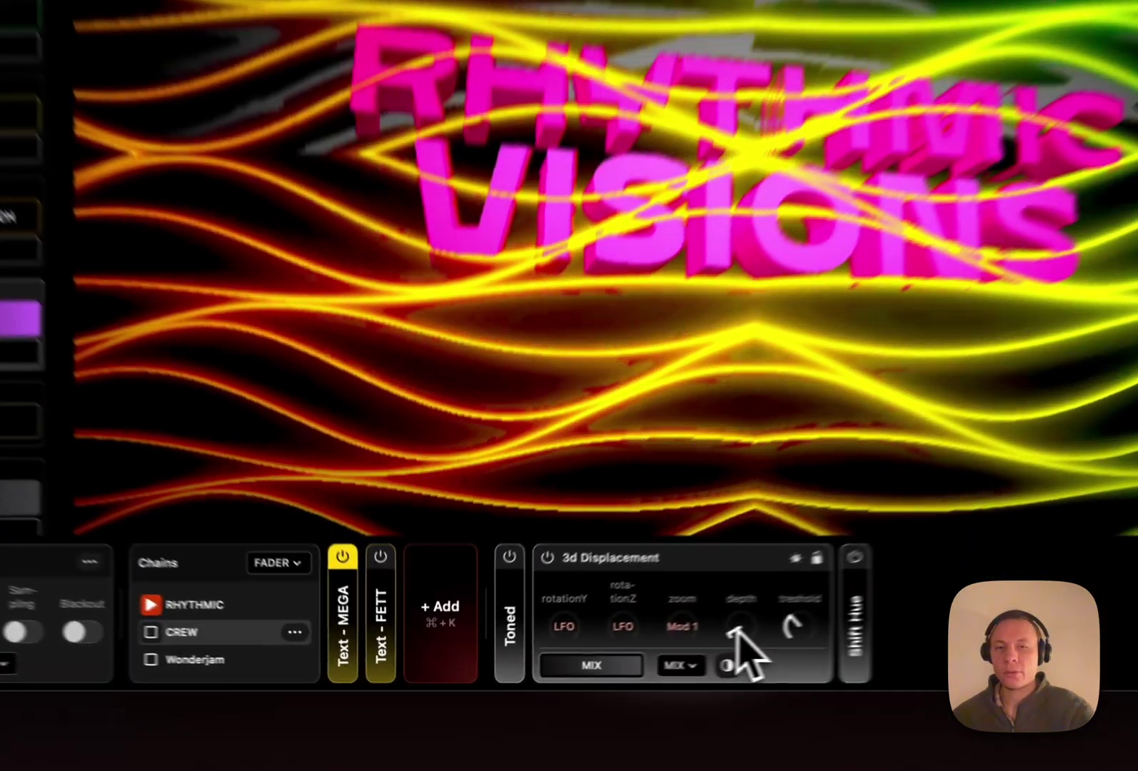
- Set the displacement depth's modulation source to Mod 2 and enable MOD 2
{"action": "left_click", "coordinate": [615, 652]}
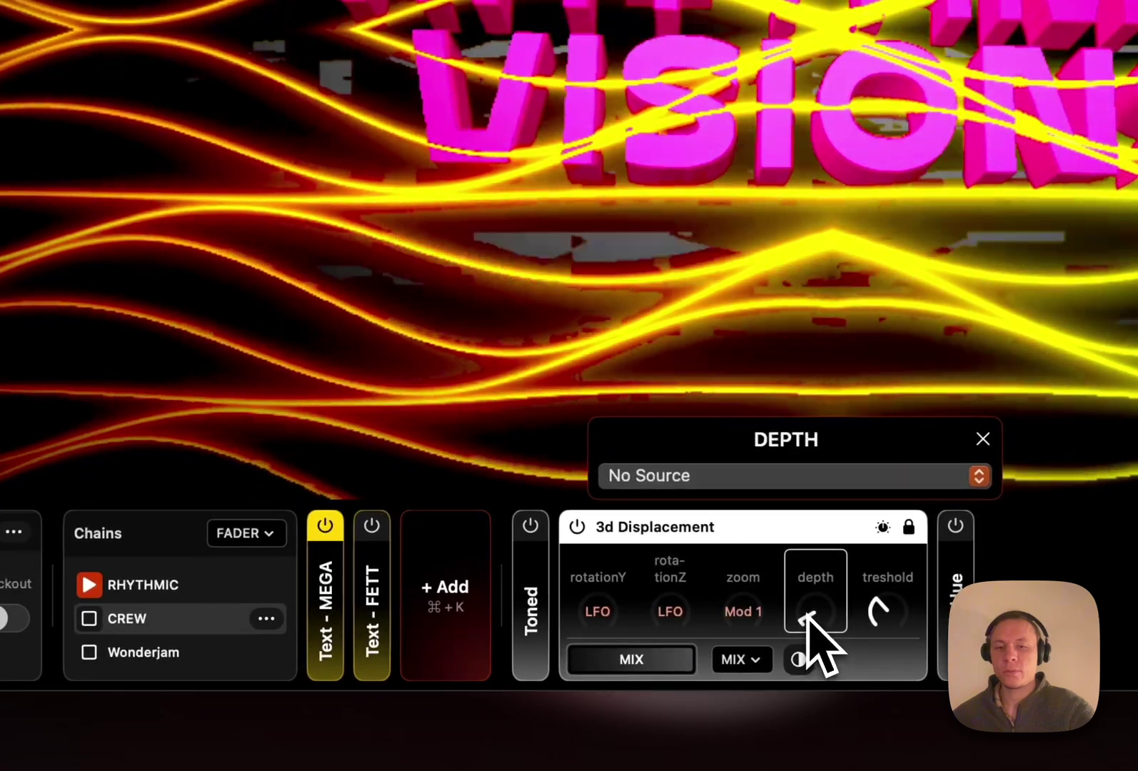
{"action": "scroll", "coordinate": [809, 616], "scroll_direction": "up", "scroll_amount": 5}
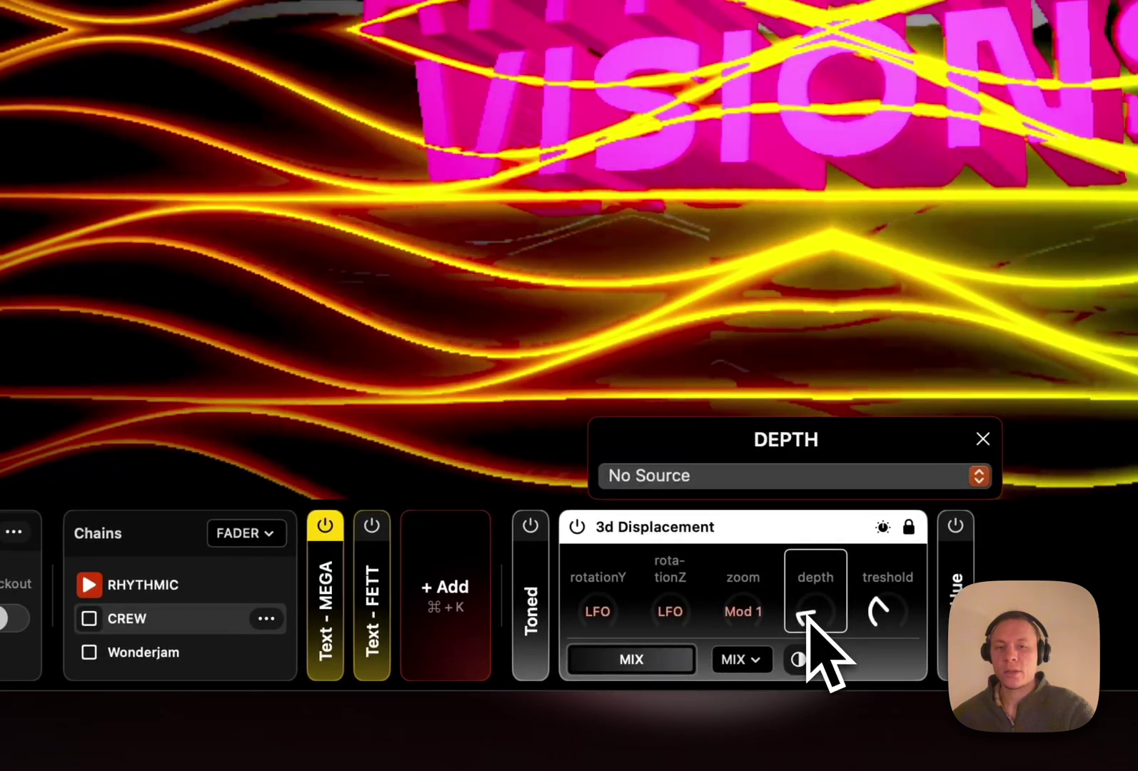
{"action": "left_click", "coordinate": [724, 477]}
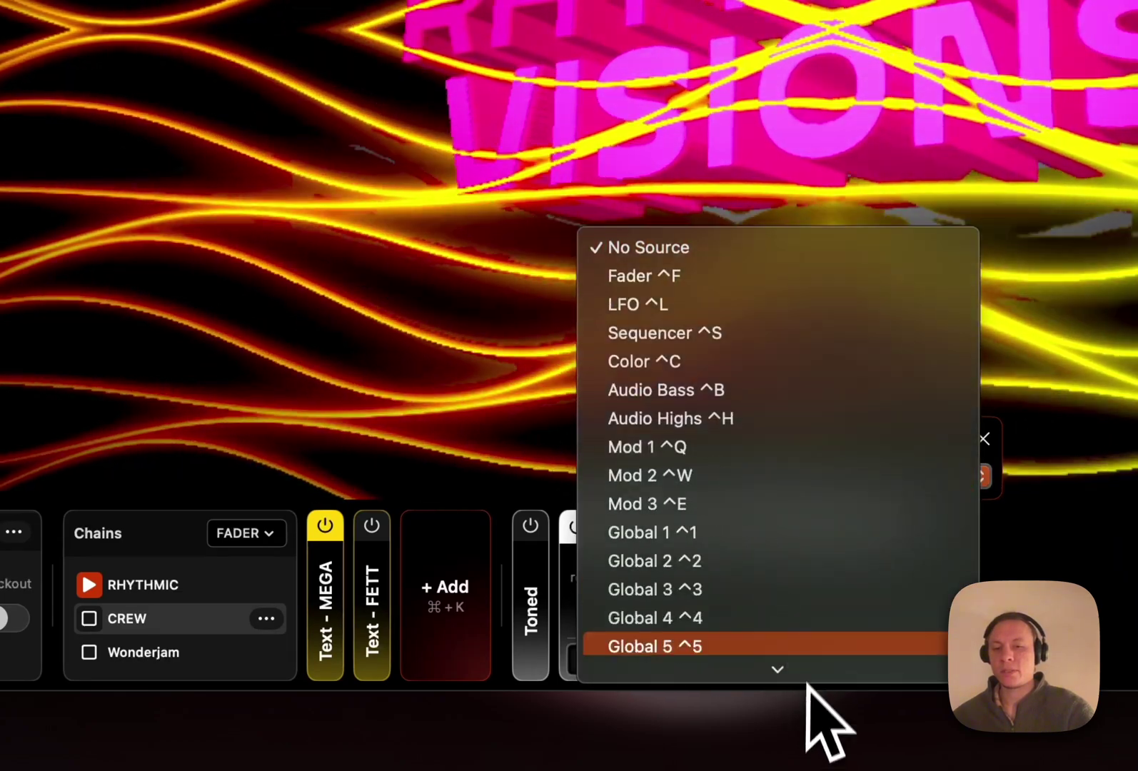
{"action": "left_click", "coordinate": [778, 478]}
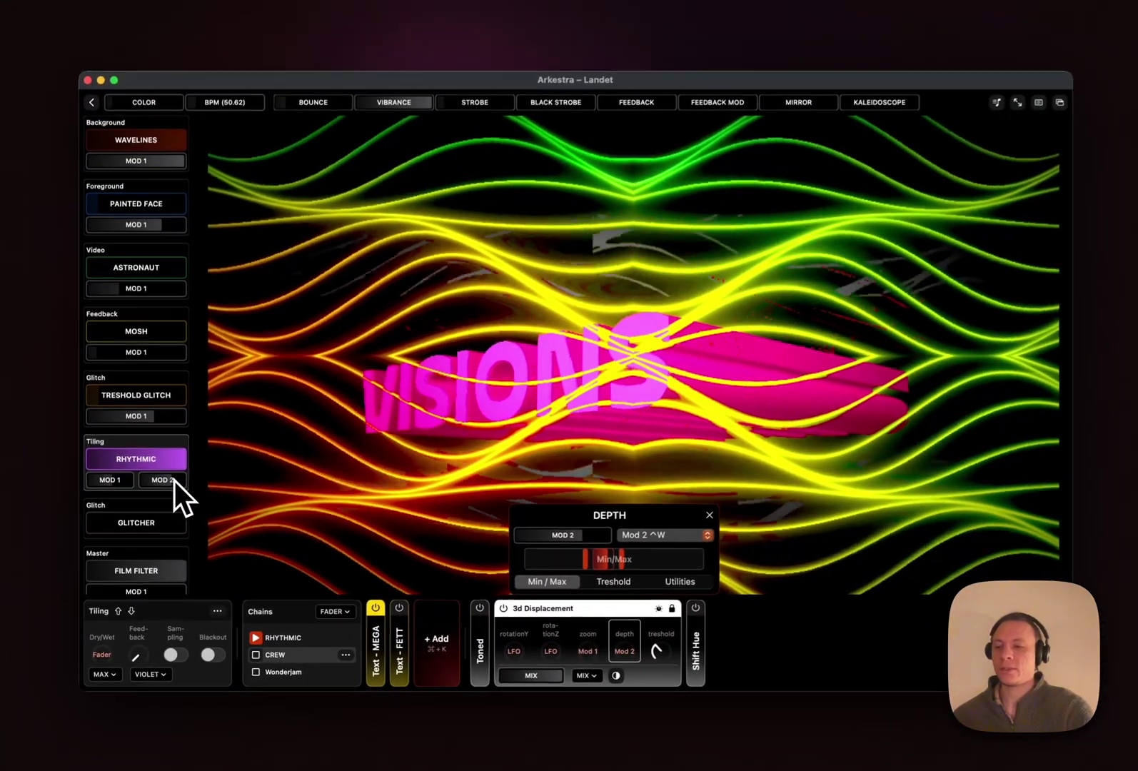
{"action": "left_click", "coordinate": [175, 480]}
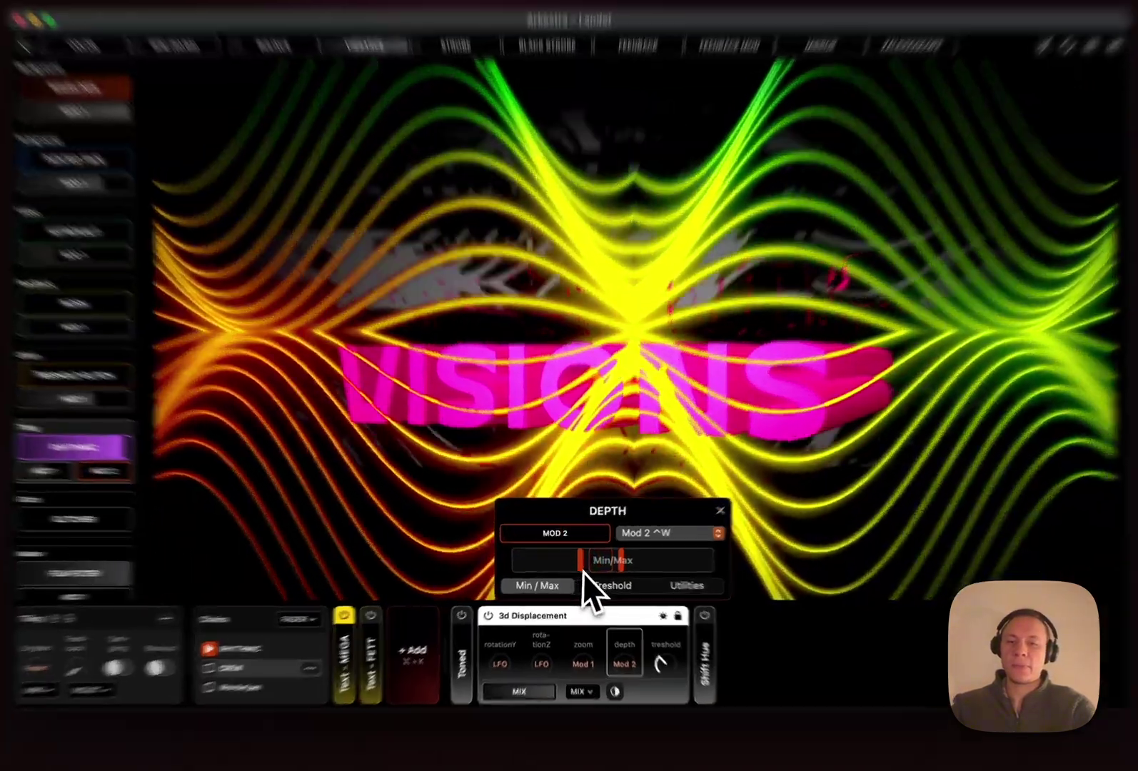
- Narrow the depth range by setting the minimum to zero and lowering the maximum
{"action": "left_click_drag", "start_coordinate": [579, 563], "coordinate": [449, 573]}
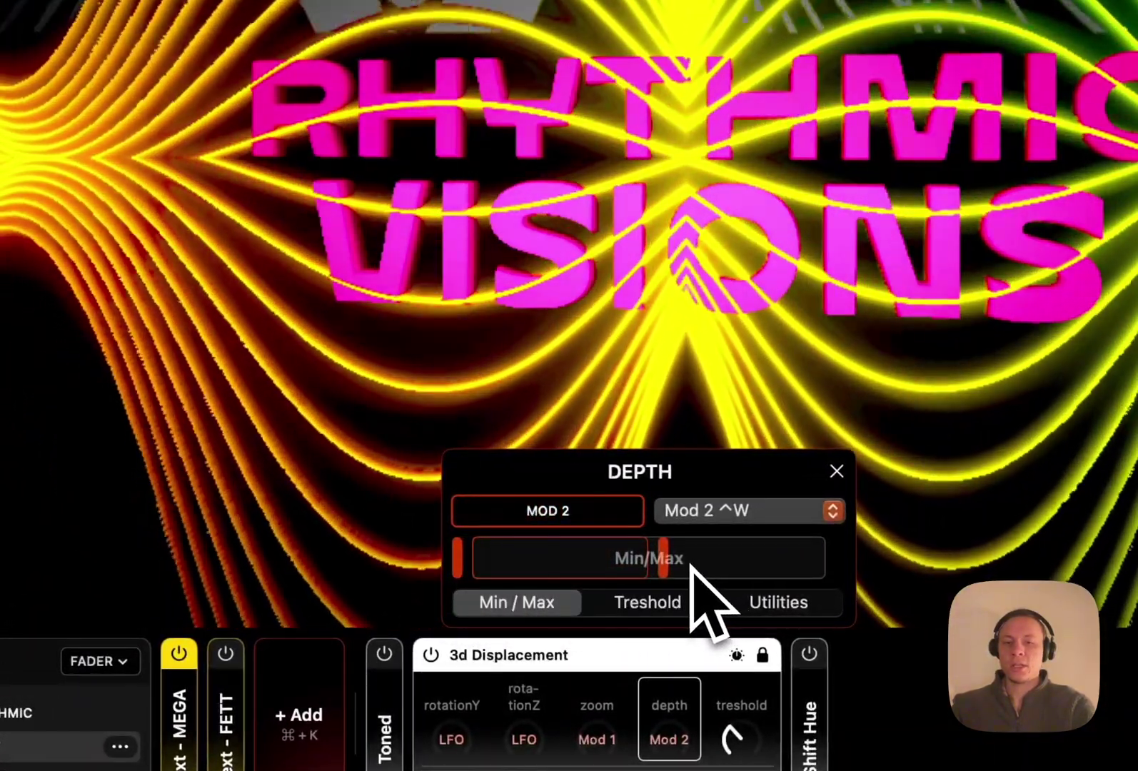
{"action": "left_click_drag", "start_coordinate": [684, 564], "coordinate": [580, 571]}
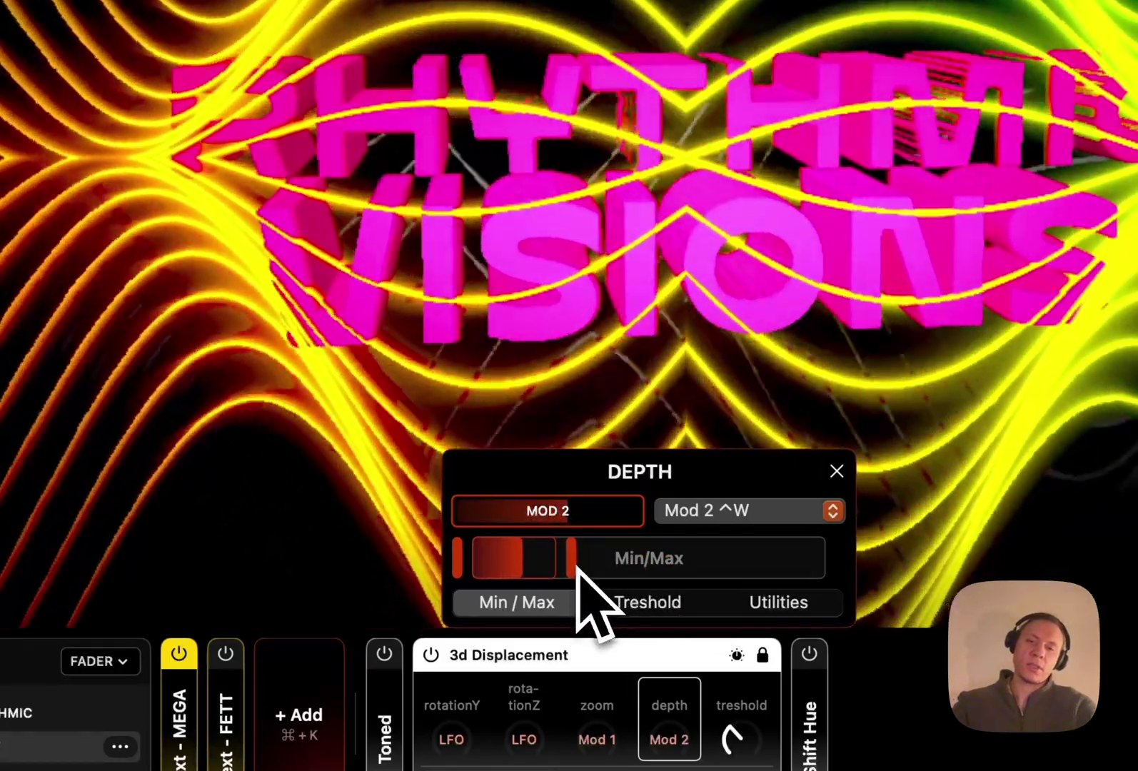
{"action": "left_click_drag", "start_coordinate": [582, 568], "coordinate": [559, 556]}
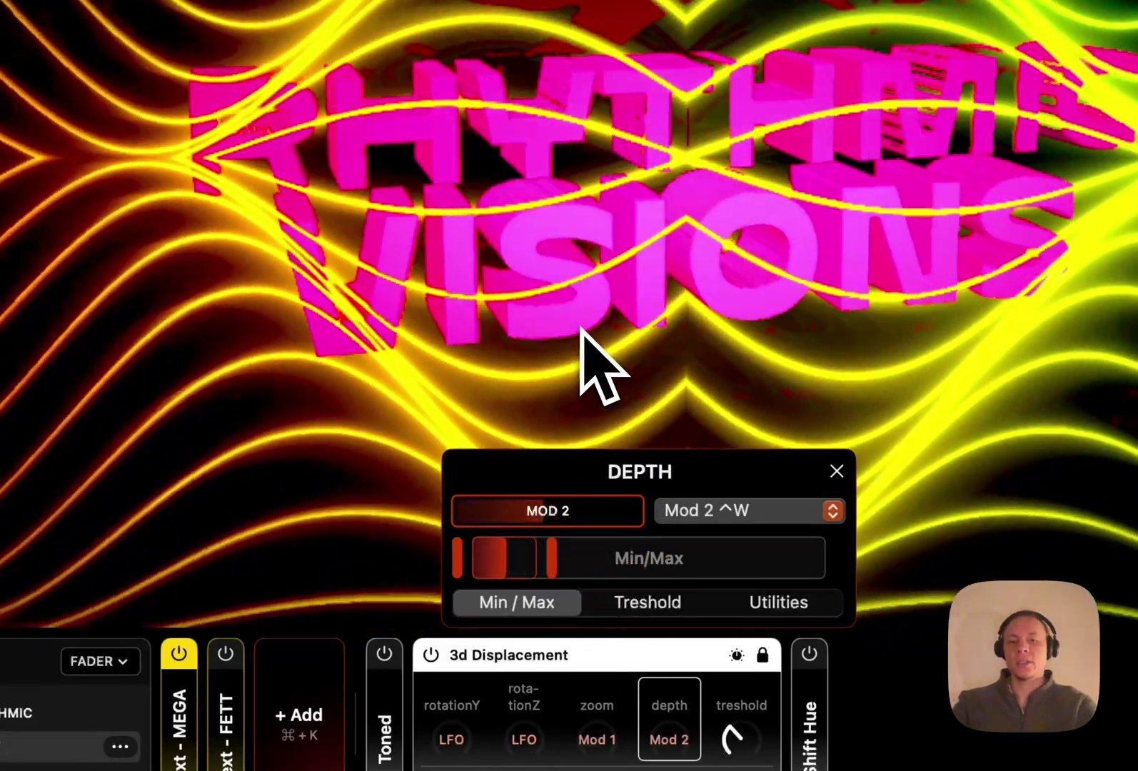
- Open the MIDI settings and scroll through the mapping rows
{"action": "key", "text": "super+comma"}
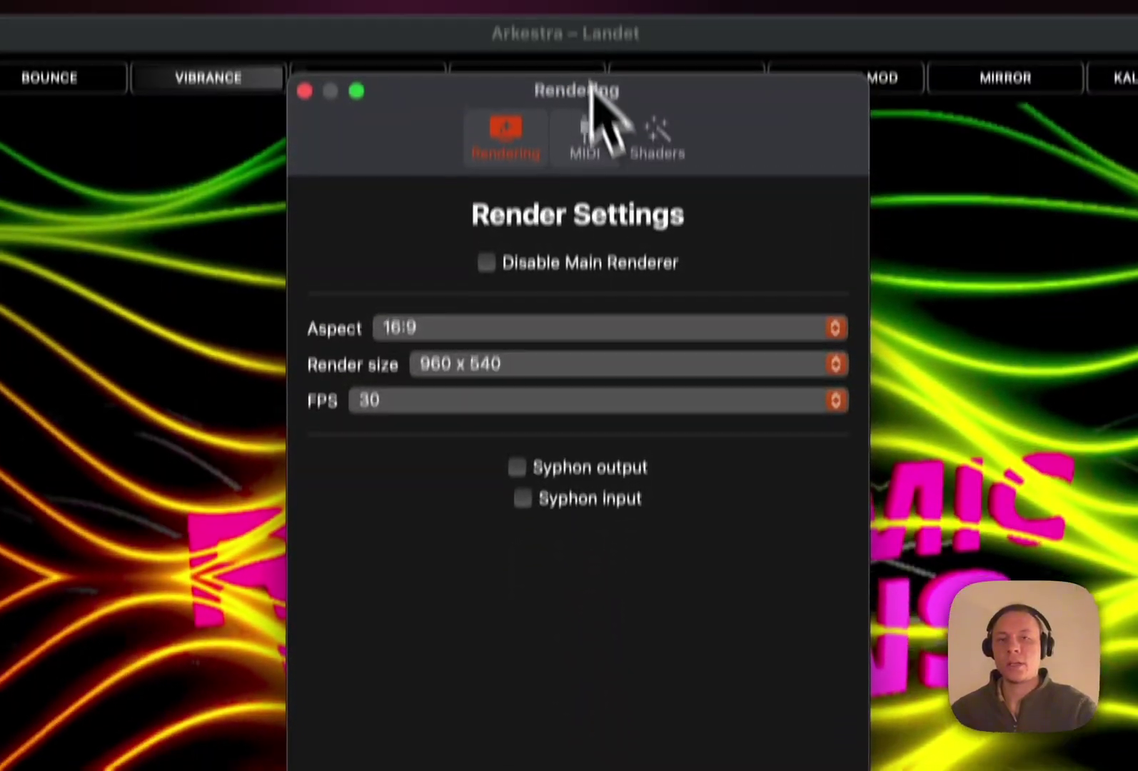
{"action": "left_click", "coordinate": [589, 187]}
{"action": "scroll", "coordinate": [547, 381], "scroll_direction": "down", "scroll_amount": 5}
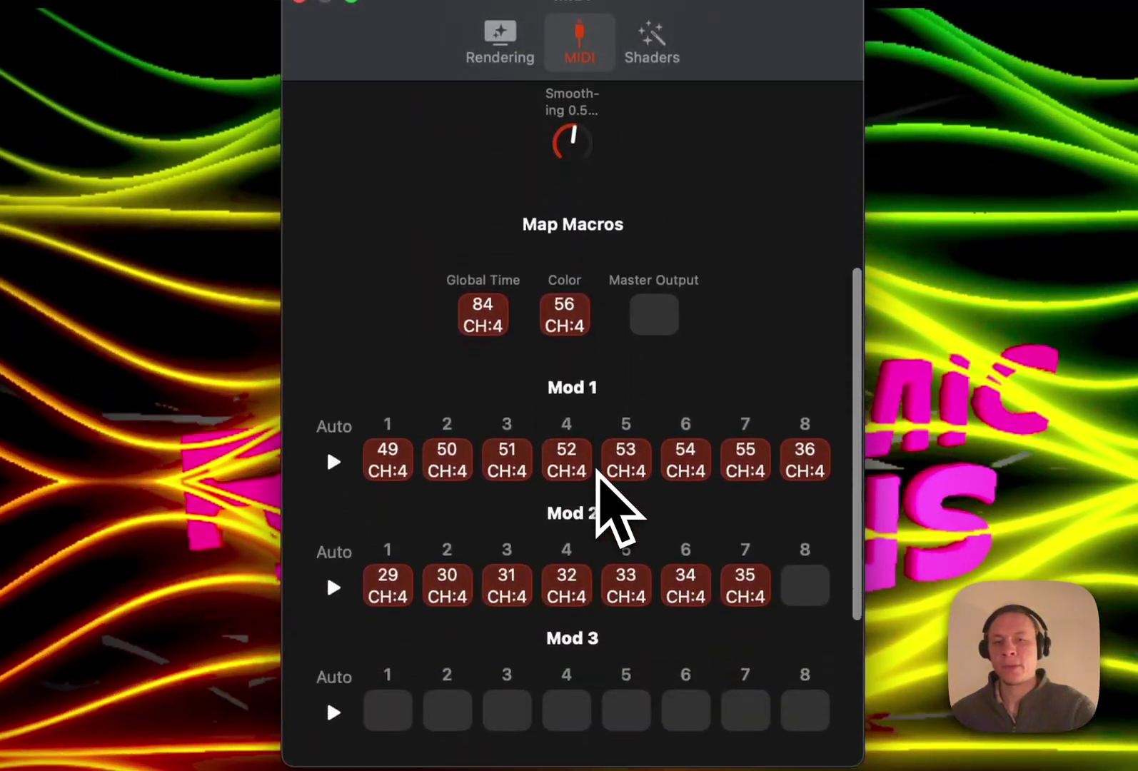
{"action": "scroll", "coordinate": [608, 494], "scroll_direction": "up", "scroll_amount": 4}
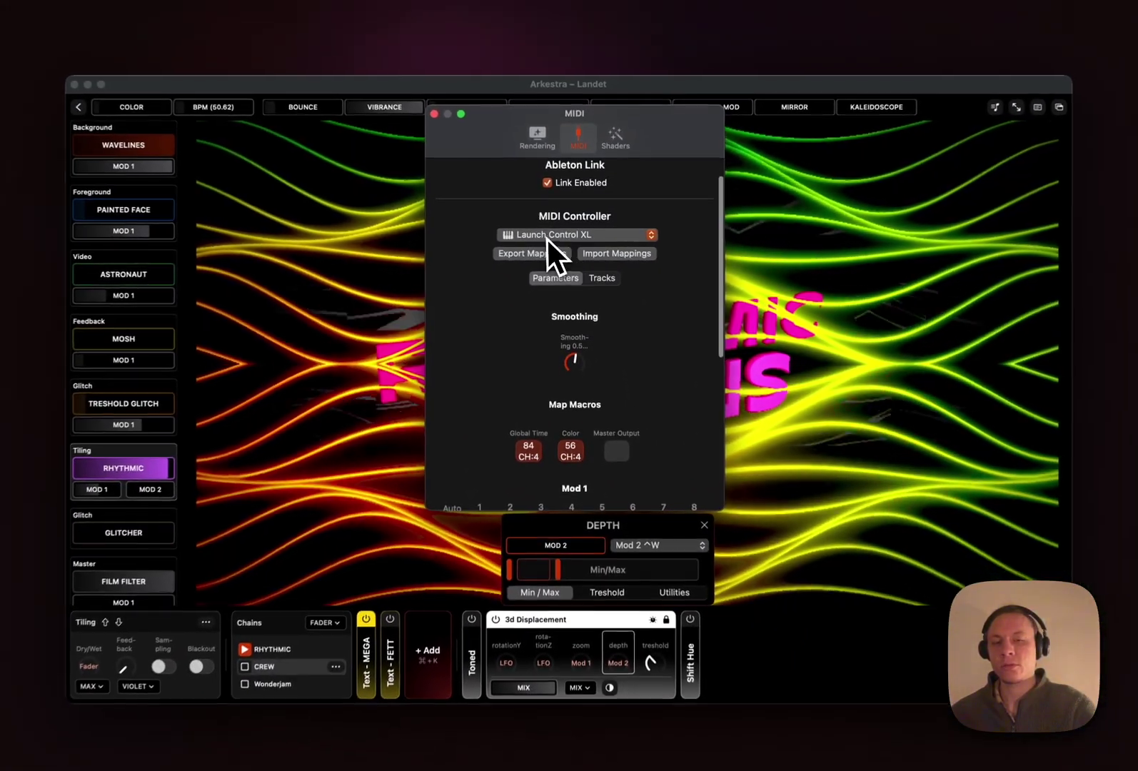
{"action": "scroll", "coordinate": [656, 314], "scroll_direction": "down", "scroll_amount": 5}
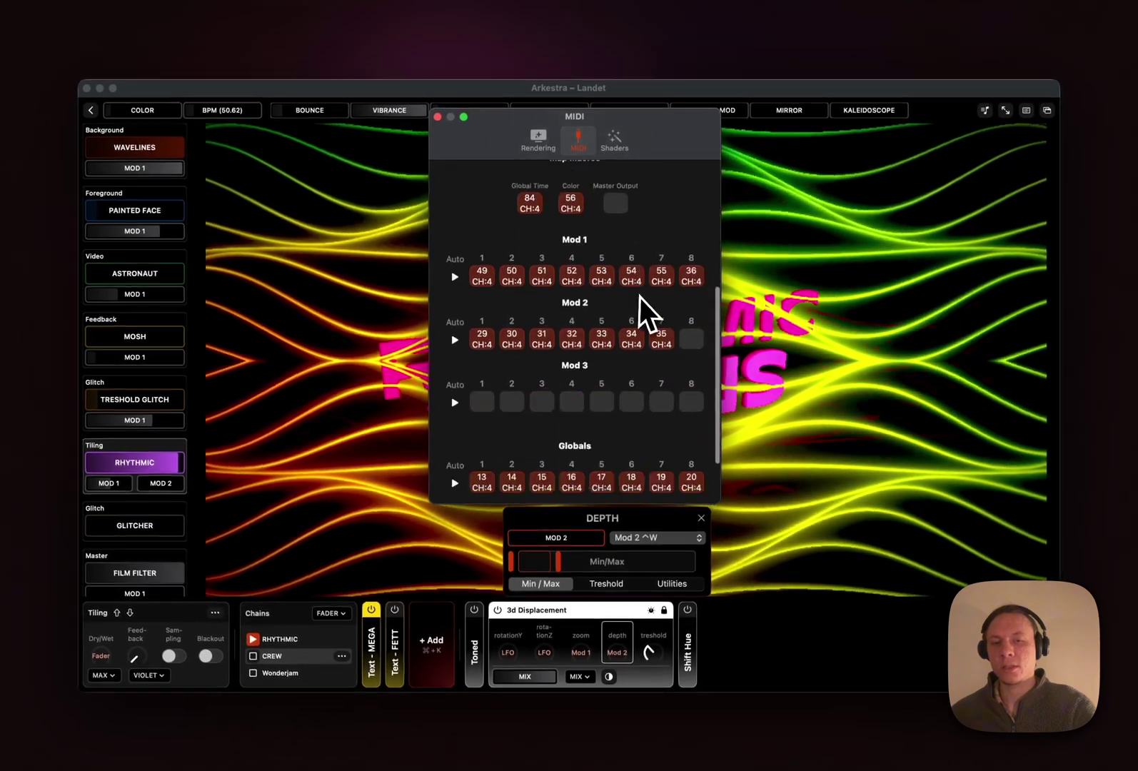
{"action": "scroll", "coordinate": [641, 297], "scroll_direction": "up", "scroll_amount": 1}
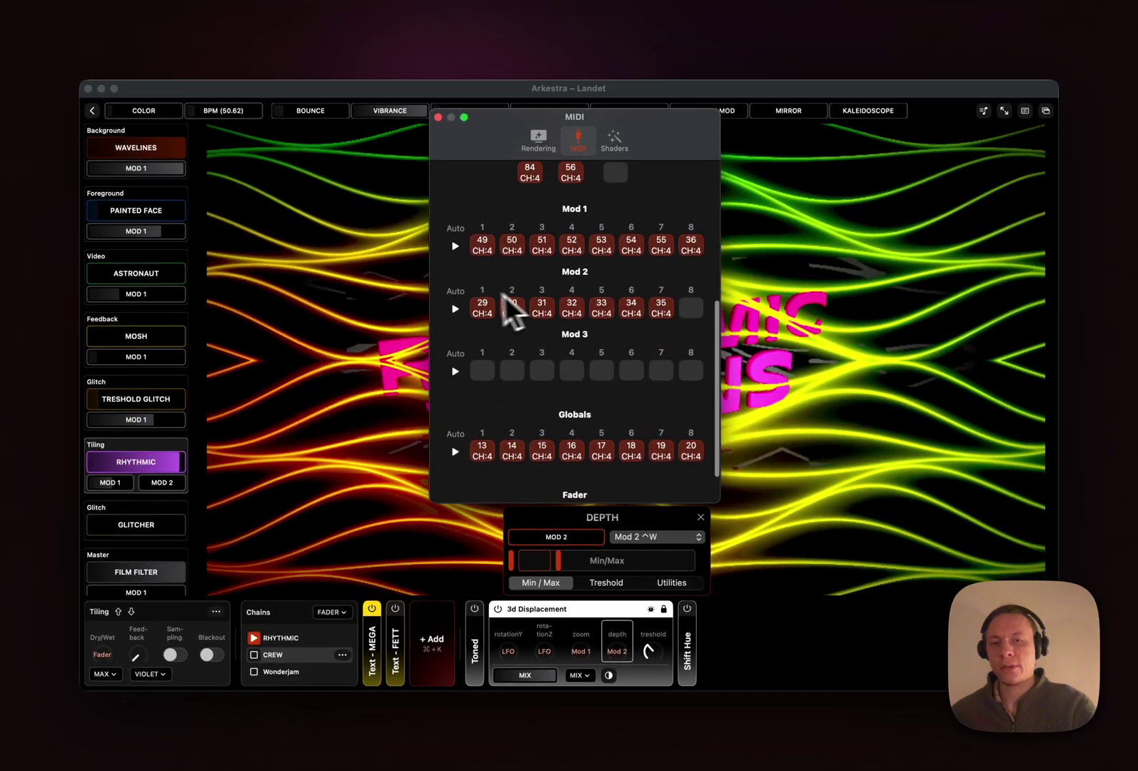
{"action": "scroll", "coordinate": [478, 295], "scroll_direction": "down", "scroll_amount": 2}
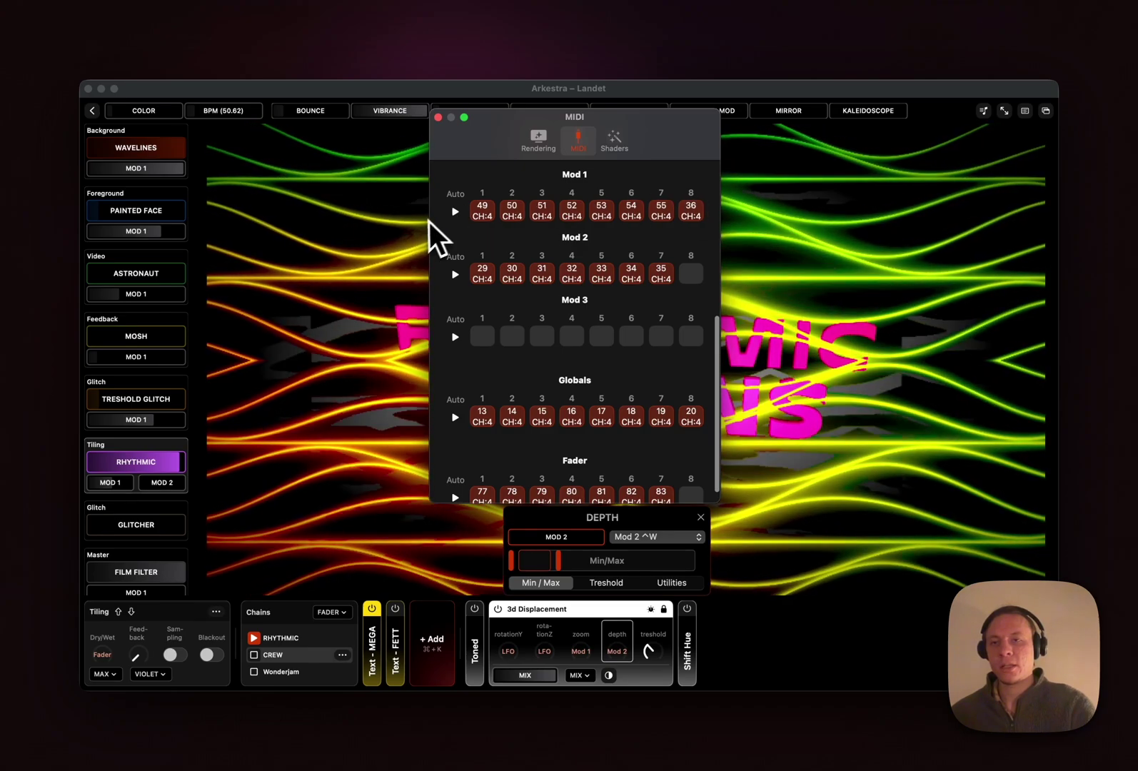
{"action": "scroll", "coordinate": [135, 186], "scroll_direction": "down", "scroll_amount": 1}
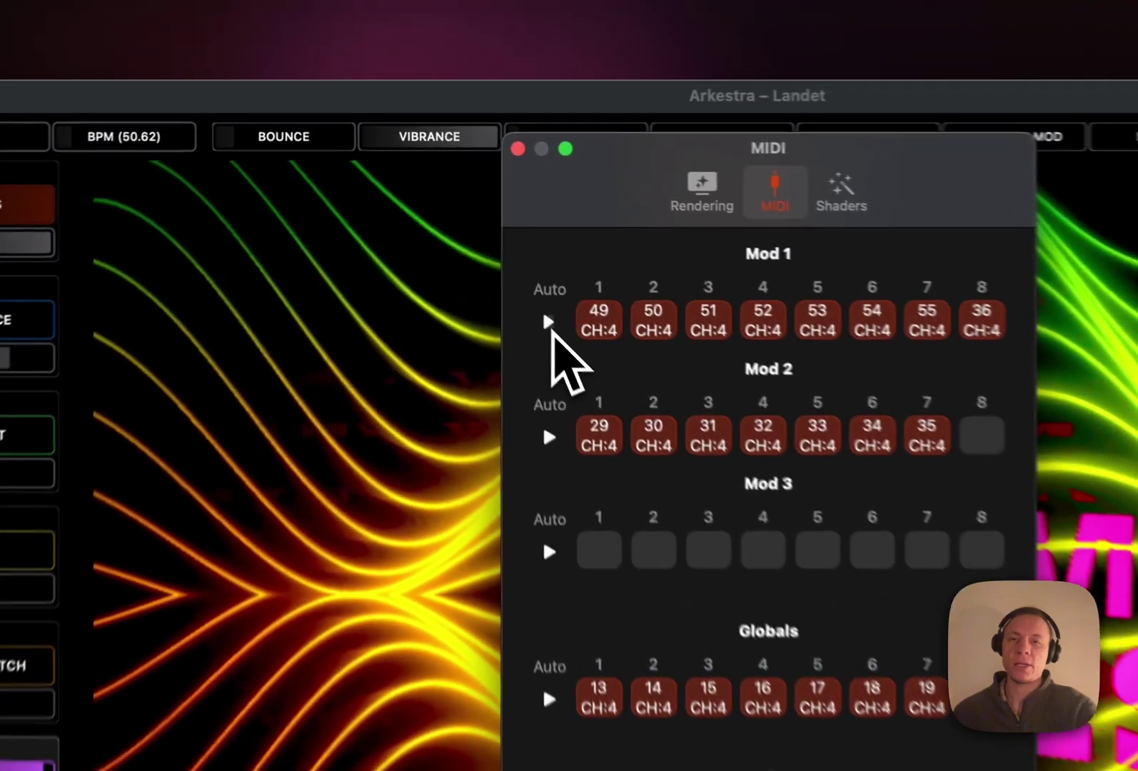
- Start auto-playing the Mod 1 mappings and review the mapping rows
{"action": "left_click", "coordinate": [456, 213]}
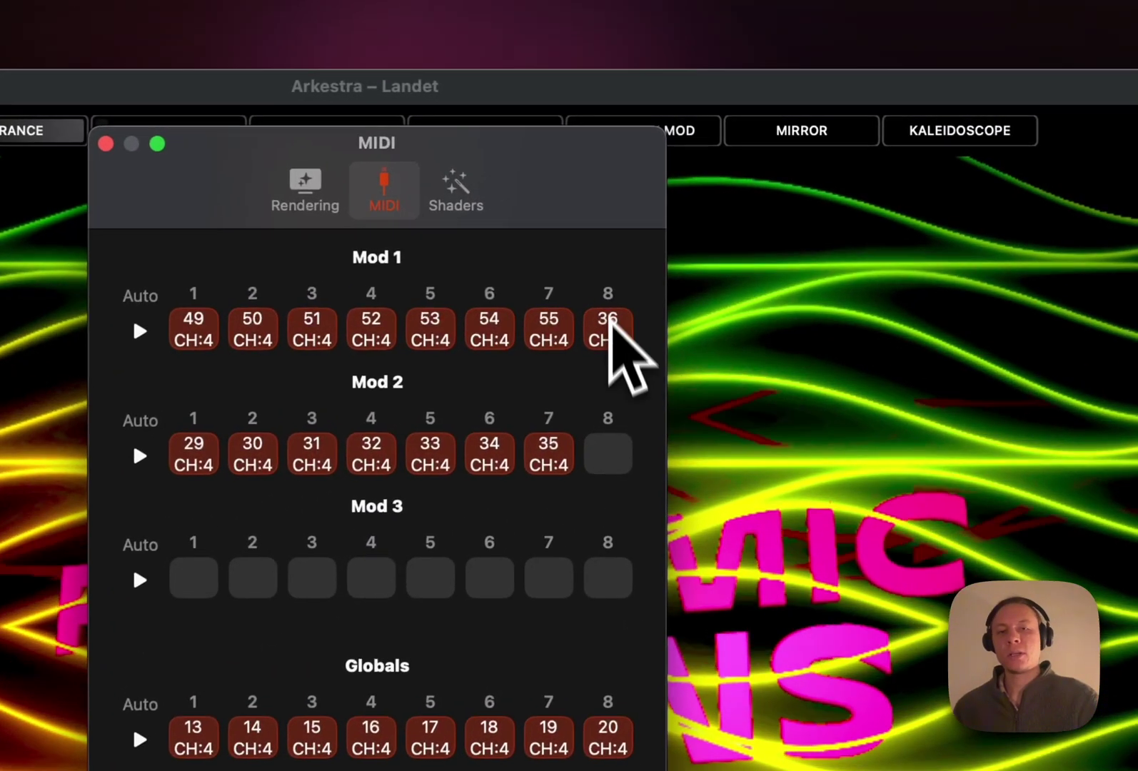
{"action": "scroll", "coordinate": [488, 525], "scroll_direction": "up", "scroll_amount": 3}
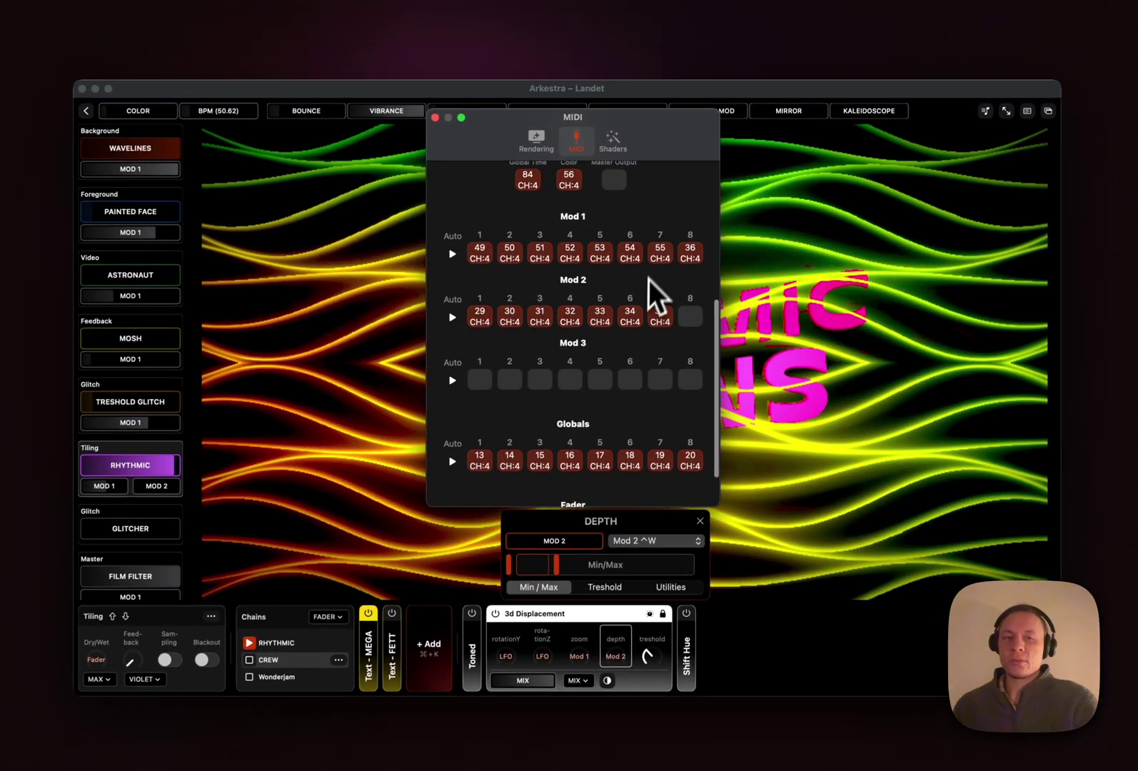
{"action": "scroll", "coordinate": [564, 475], "scroll_direction": "down", "scroll_amount": 3}
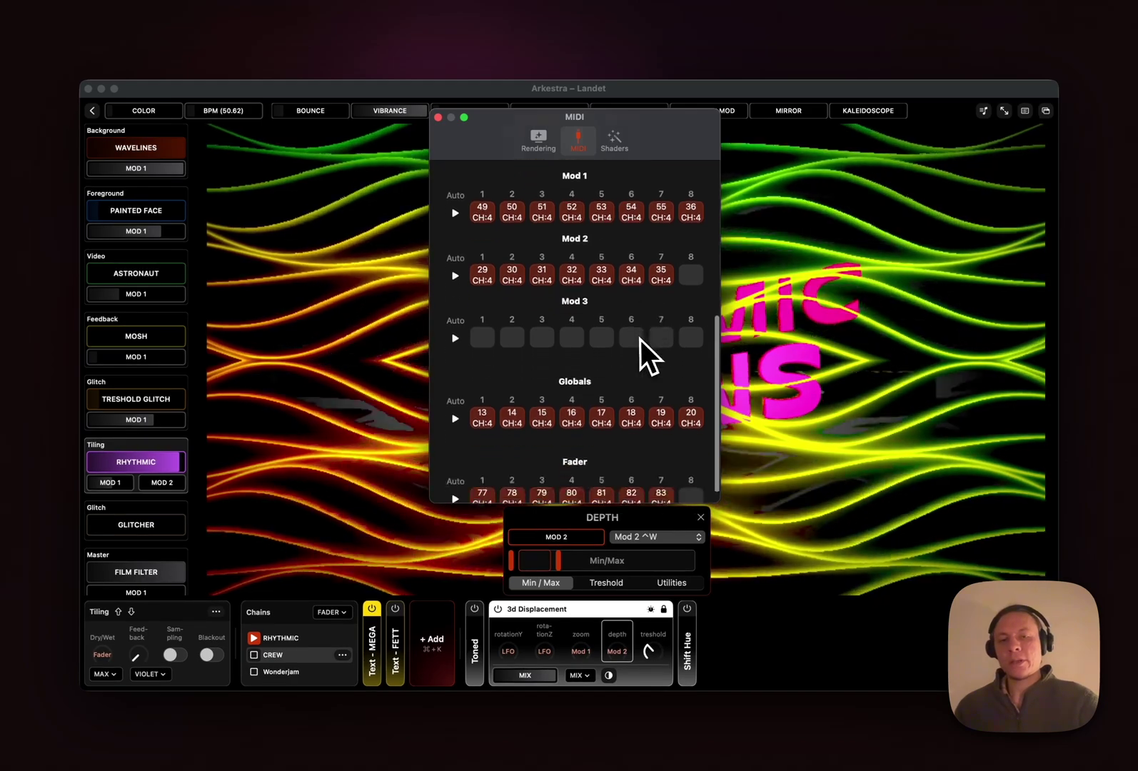
{"action": "scroll", "coordinate": [641, 340], "scroll_direction": "down", "scroll_amount": 1}
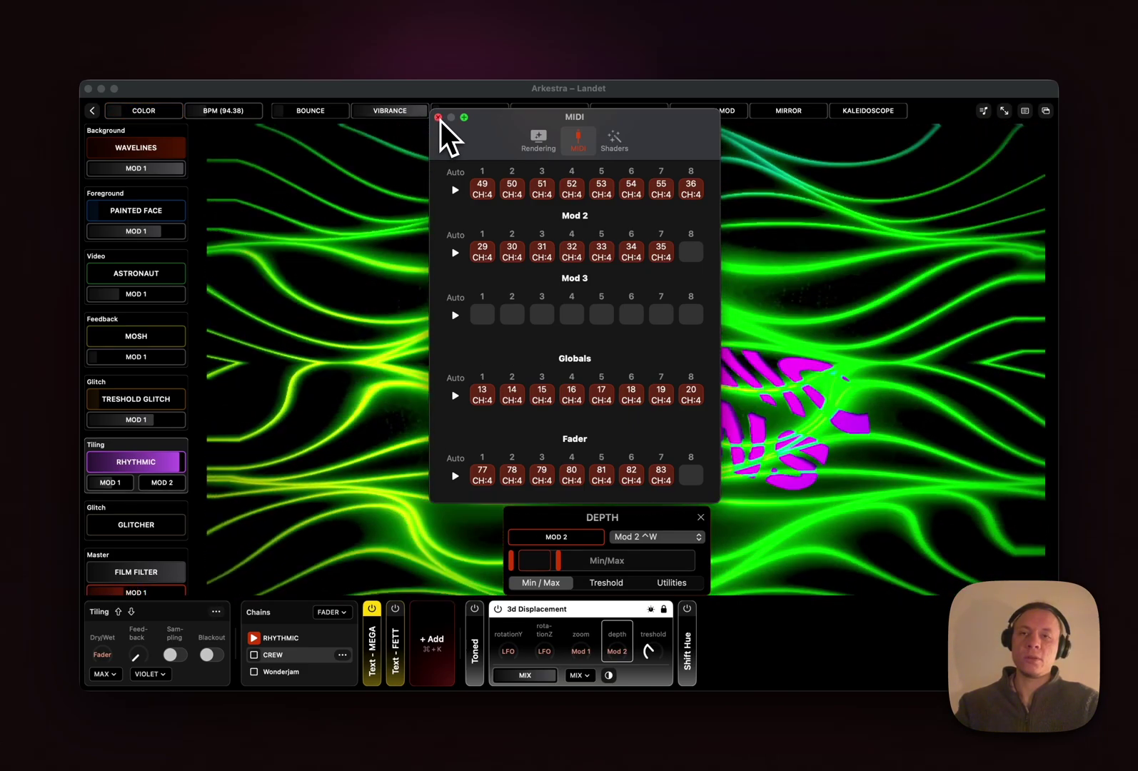
- Close the MIDI mapping window and select FILM FILTER under the Master track
{"action": "left_click", "coordinate": [439, 117]}
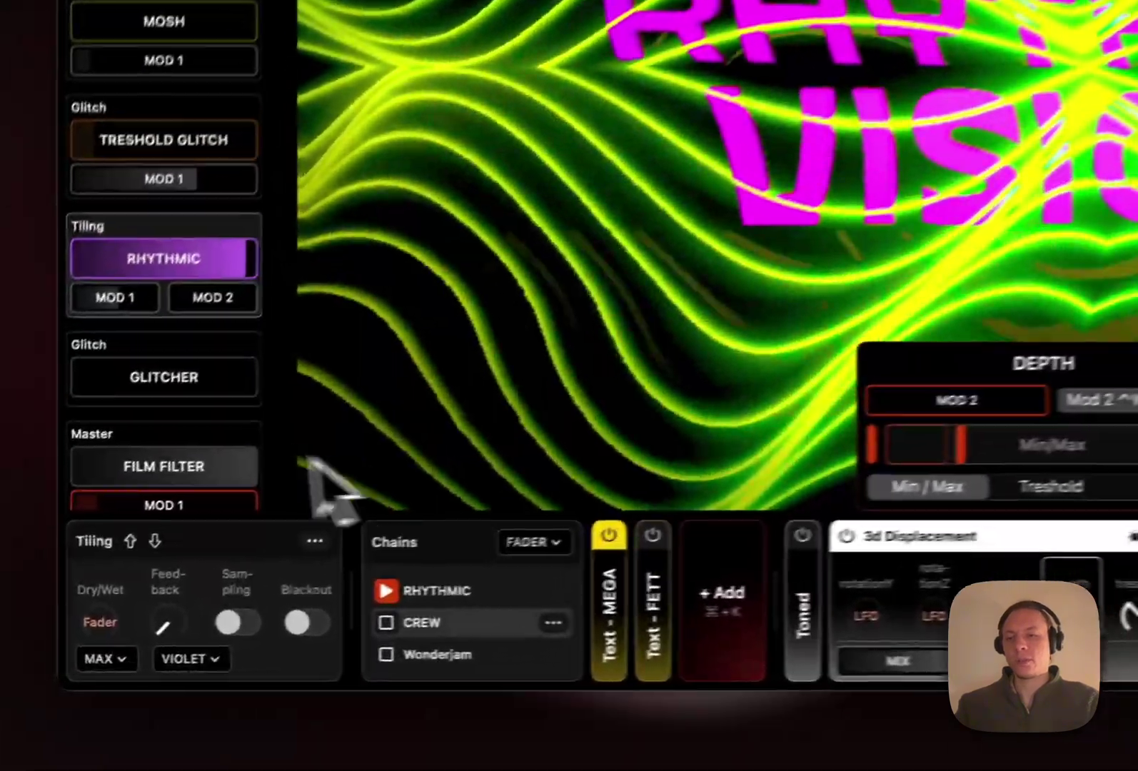
{"action": "scroll", "coordinate": [127, 554], "scroll_direction": "down", "scroll_amount": 2}
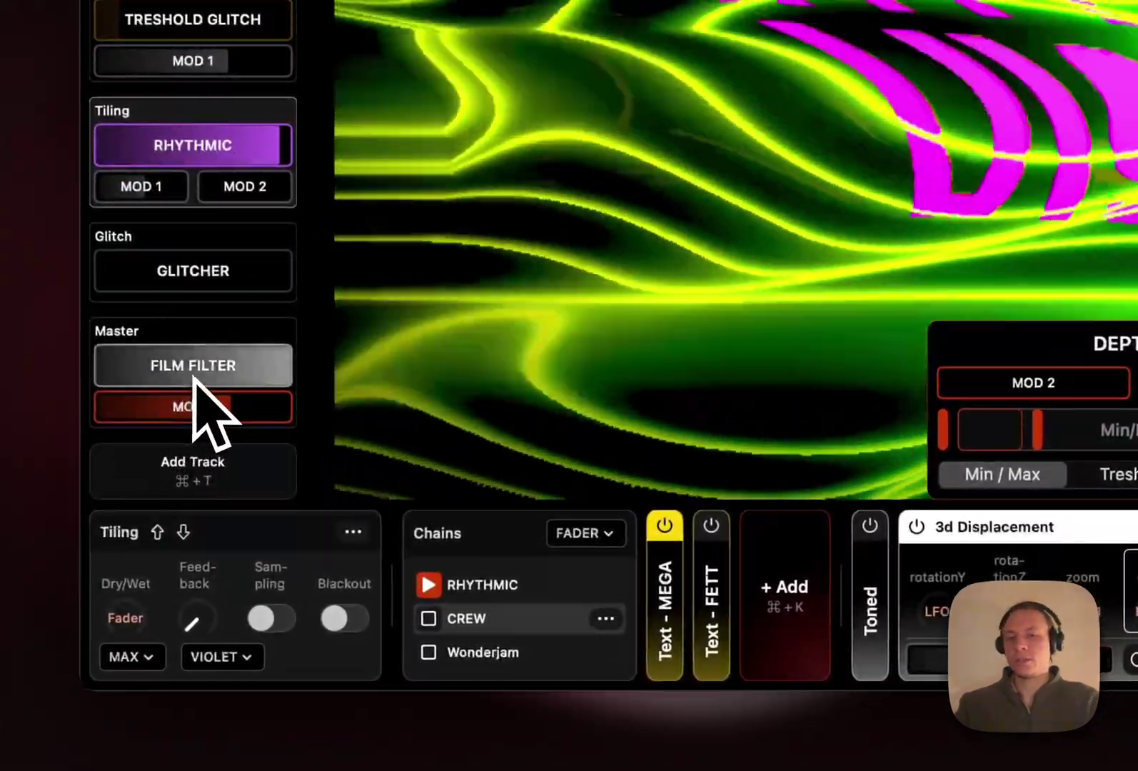
{"action": "left_click", "coordinate": [192, 379]}
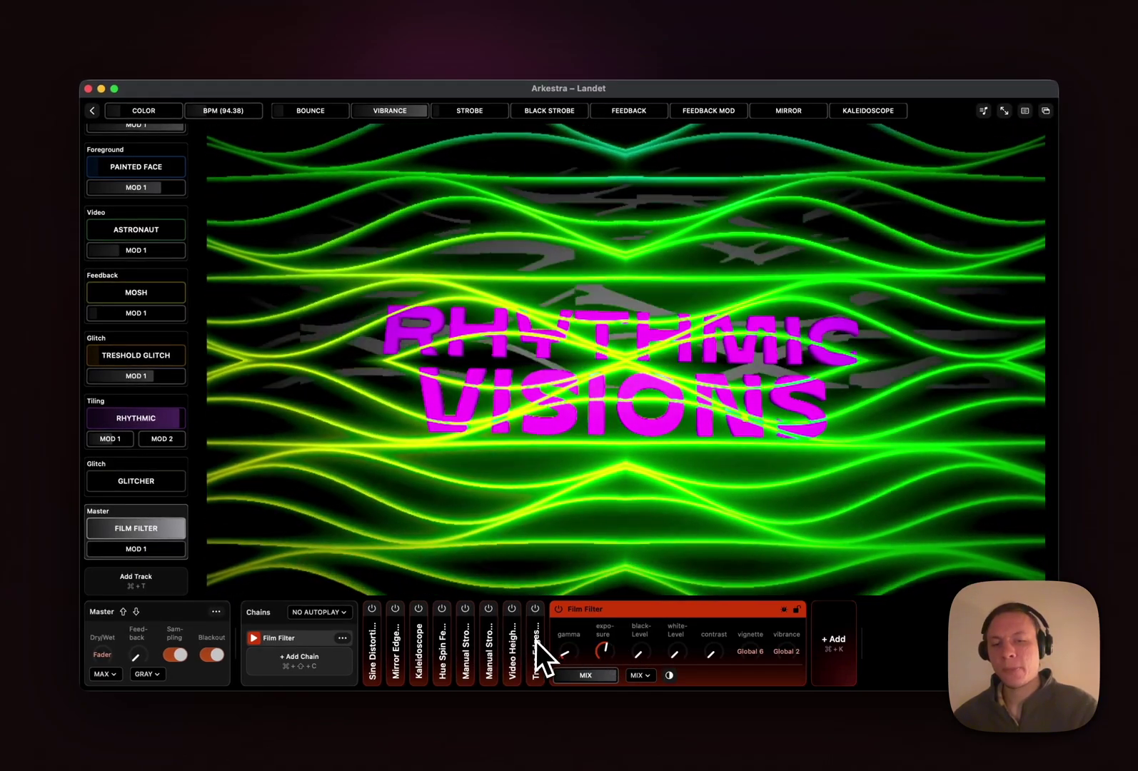
- Inspect the Film Filter's vignette (Global 6) and vibrance modulation, then expand the second Manual Strobe
{"action": "left_click", "coordinate": [535, 641]}
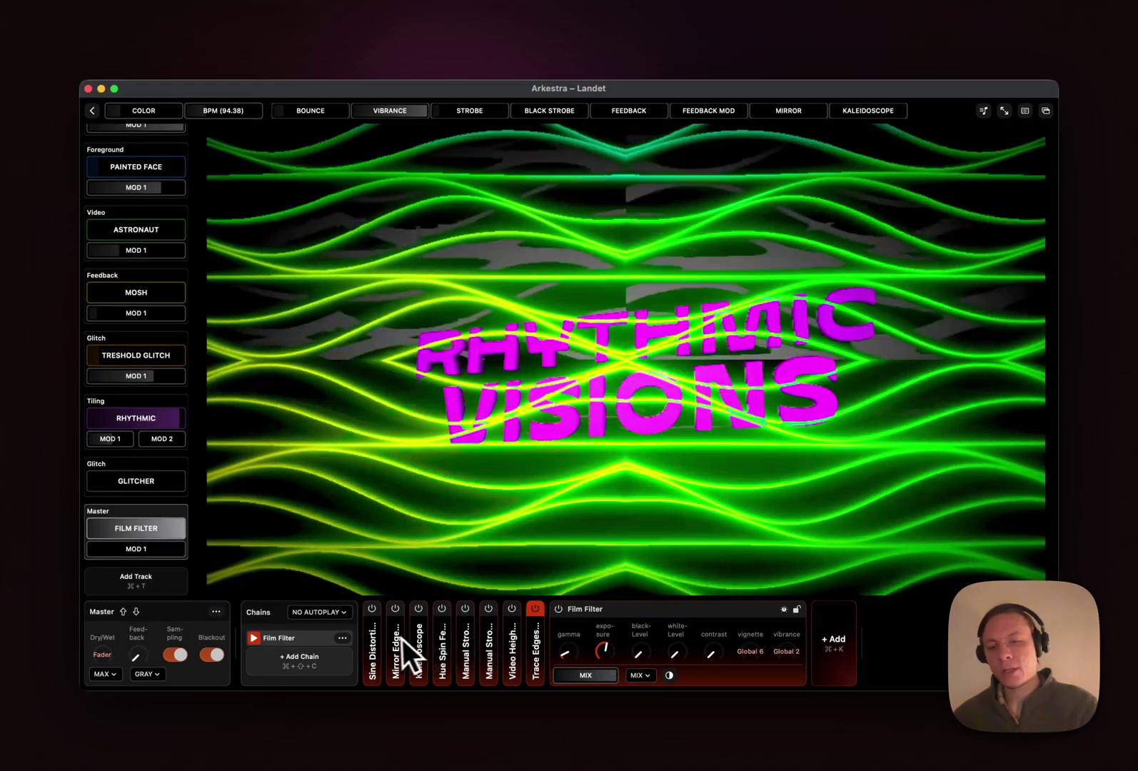
{"action": "left_click", "coordinate": [750, 651]}
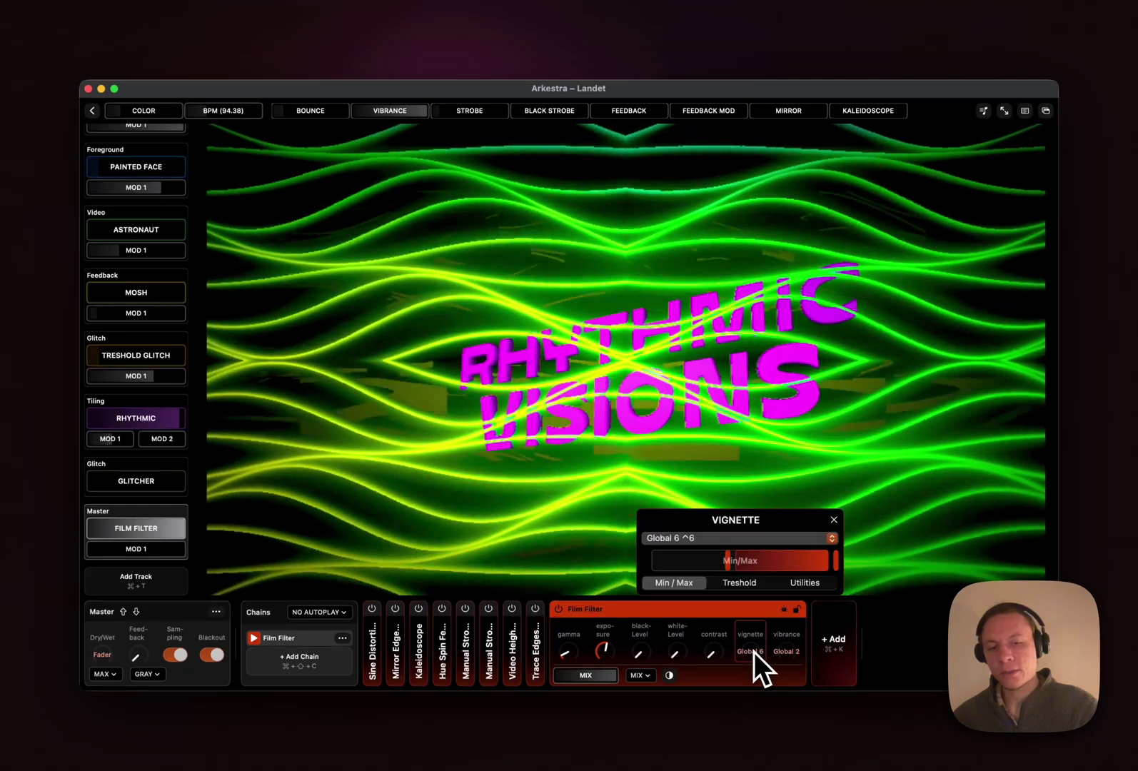
{"action": "left_click", "coordinate": [786, 651]}
{"action": "left_click", "coordinate": [746, 651]}
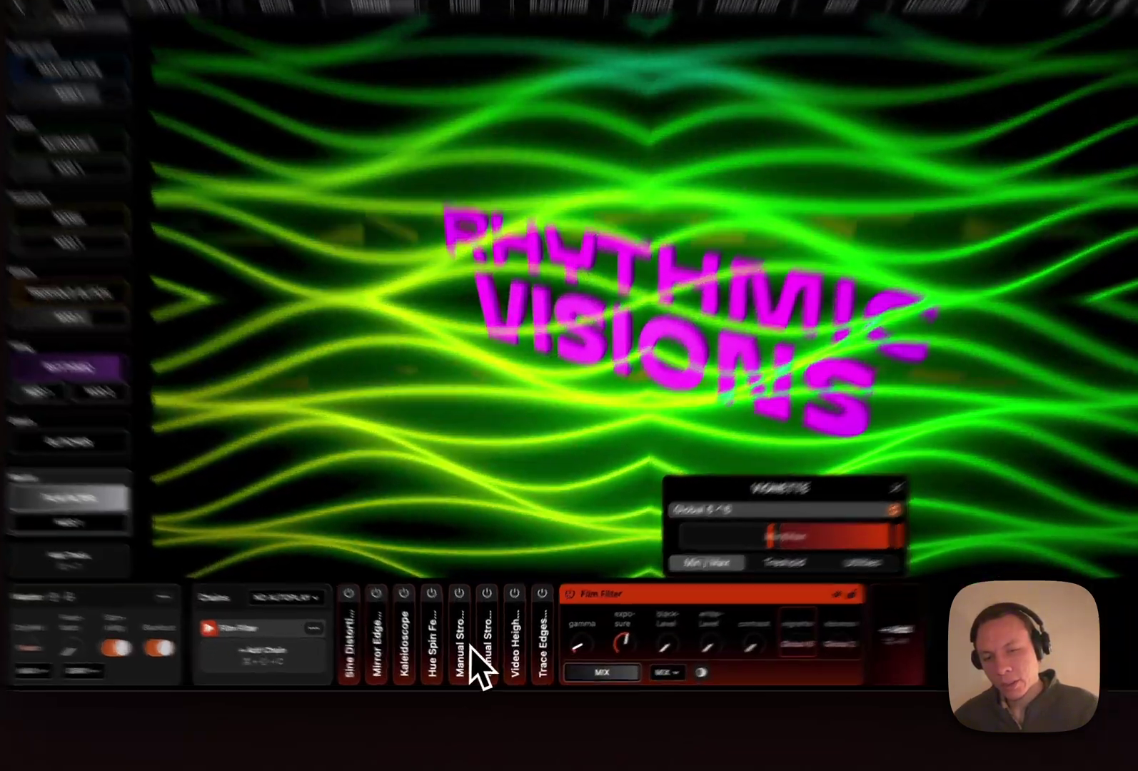
{"action": "left_click", "coordinate": [488, 652]}
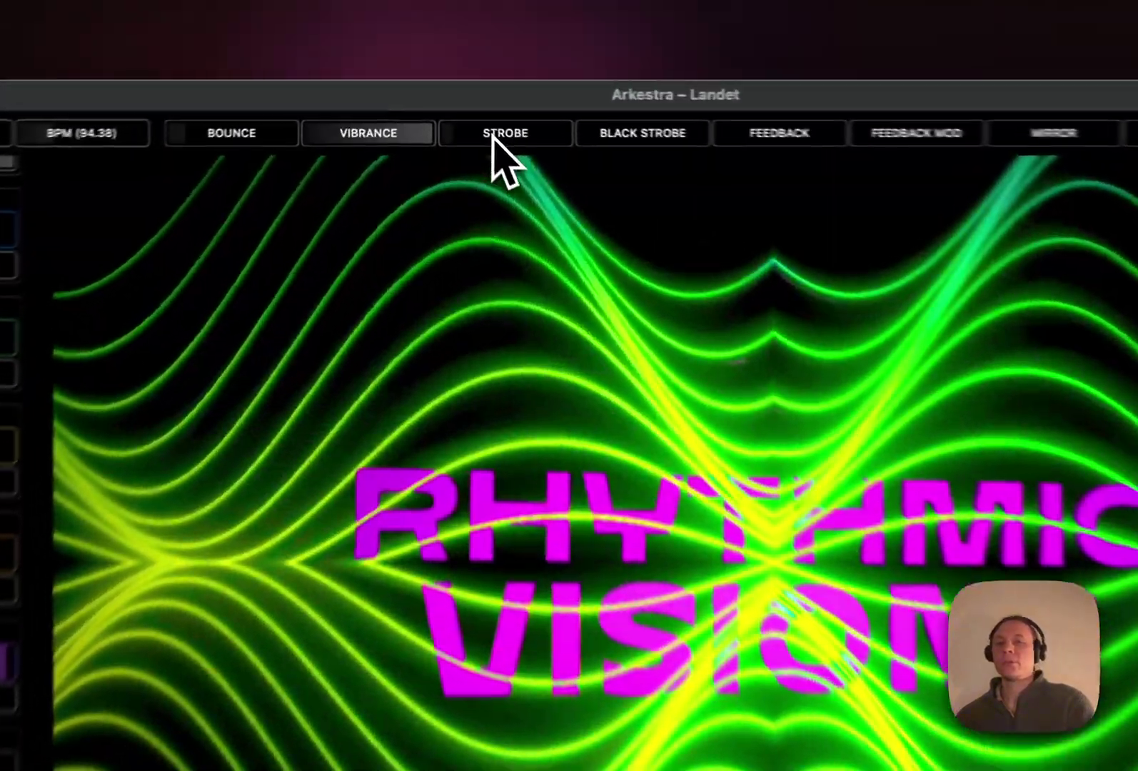
{"action": "double_click", "coordinate": [464, 112]}
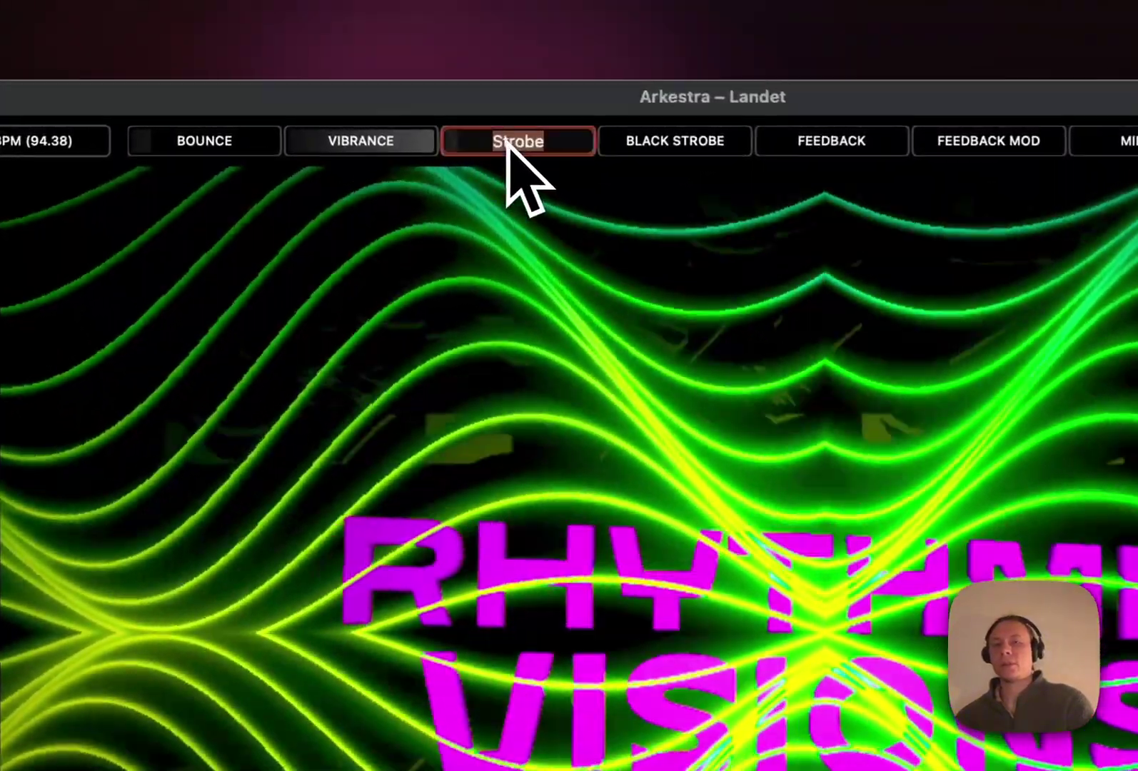
- Rename the Strobe global to 'GLOBAL 3' and trigger it twice to flash the strobe
{"action": "key", "text": "BackSpace"}
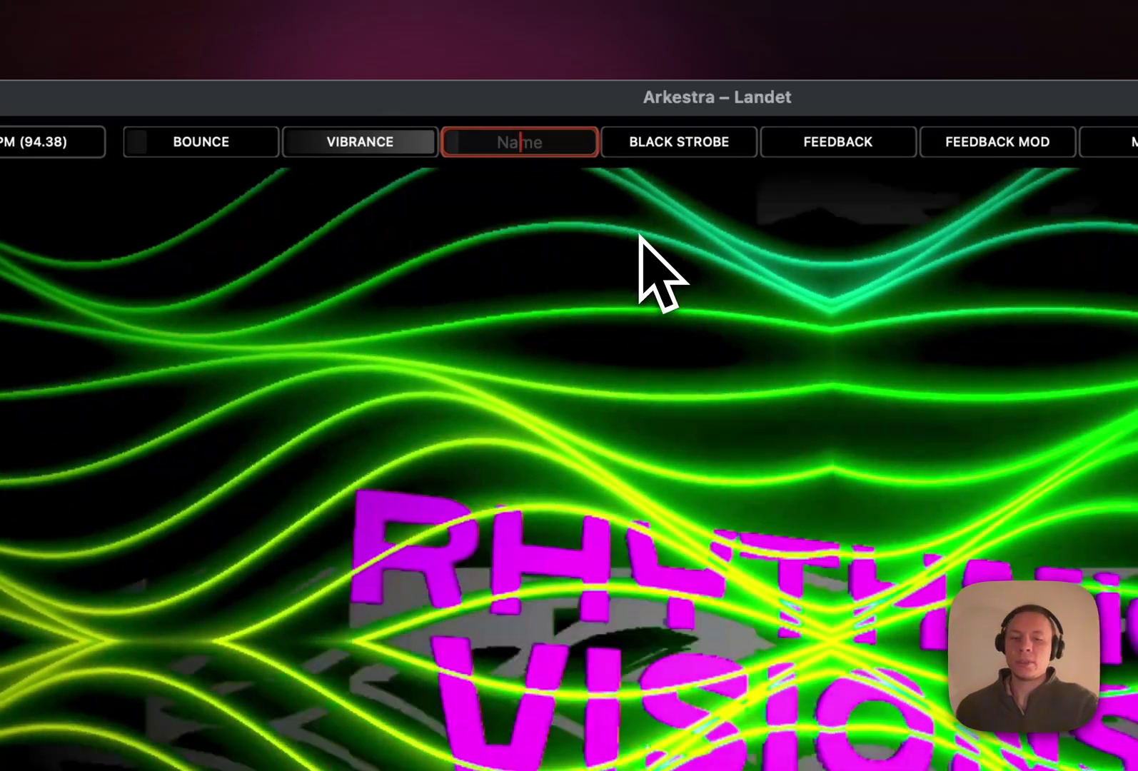
{"action": "type", "text": "GLOBAL 3"}
{"action": "key", "text": "Return"}
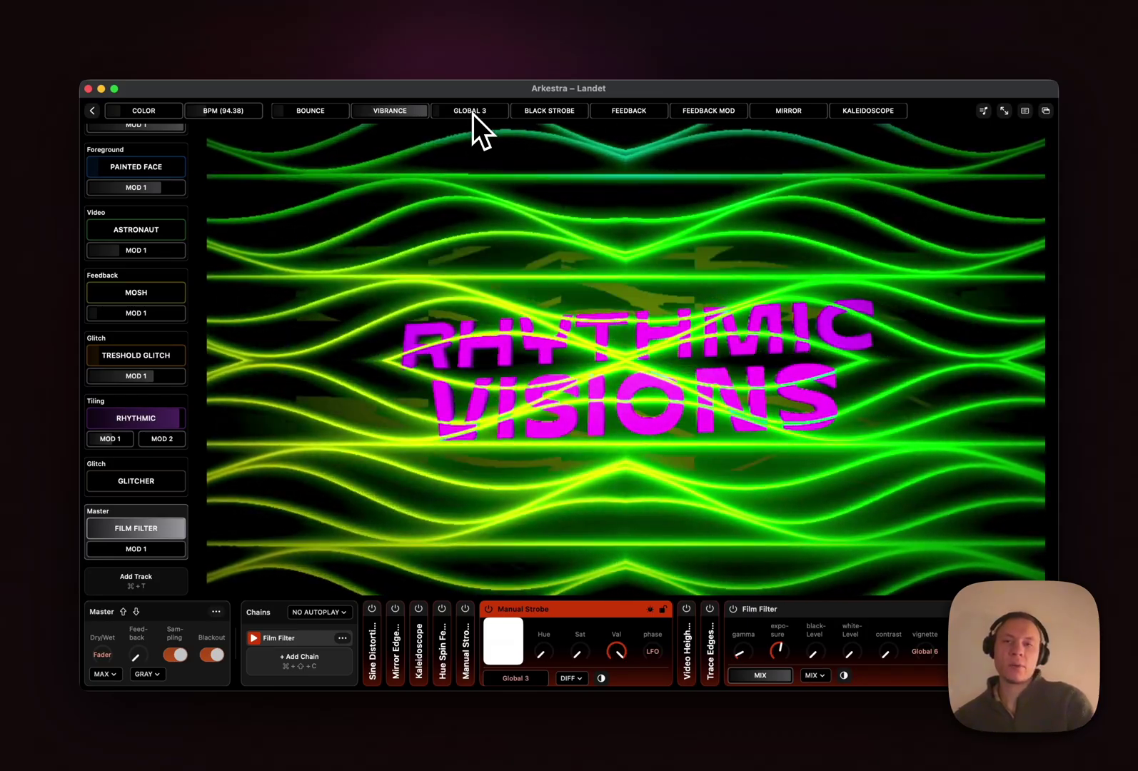
{"action": "left_click", "coordinate": [475, 112]}
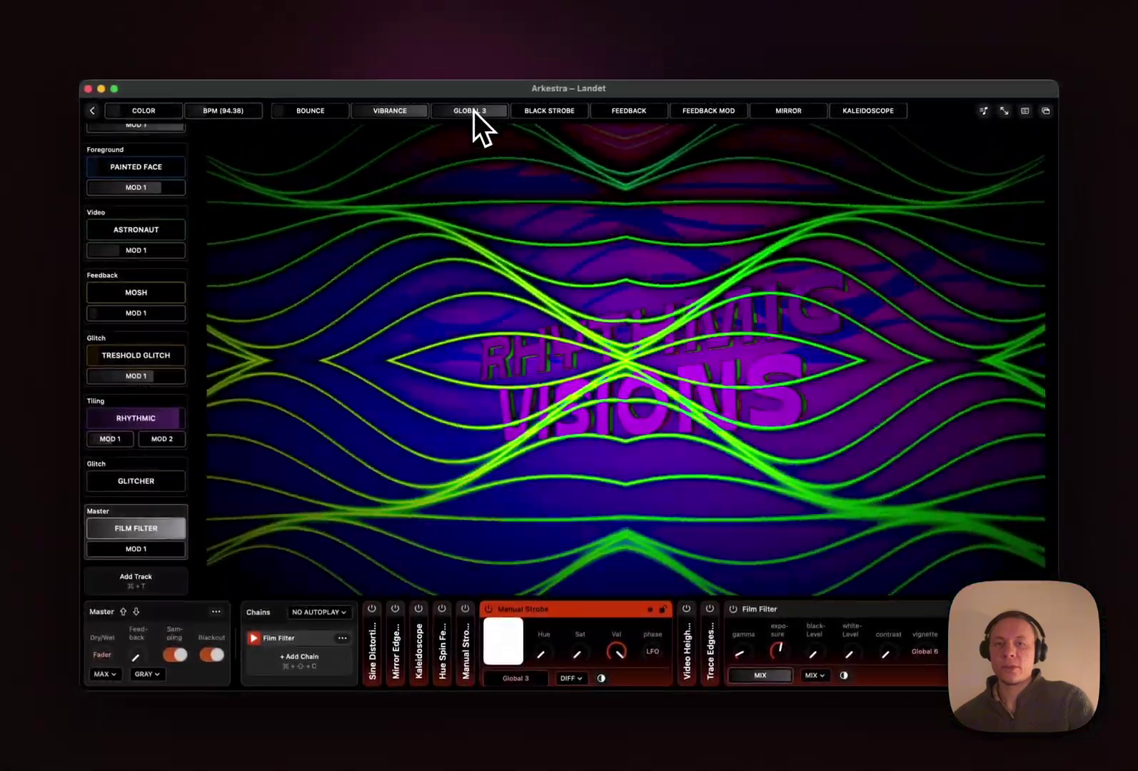
{"action": "left_click", "coordinate": [474, 110]}
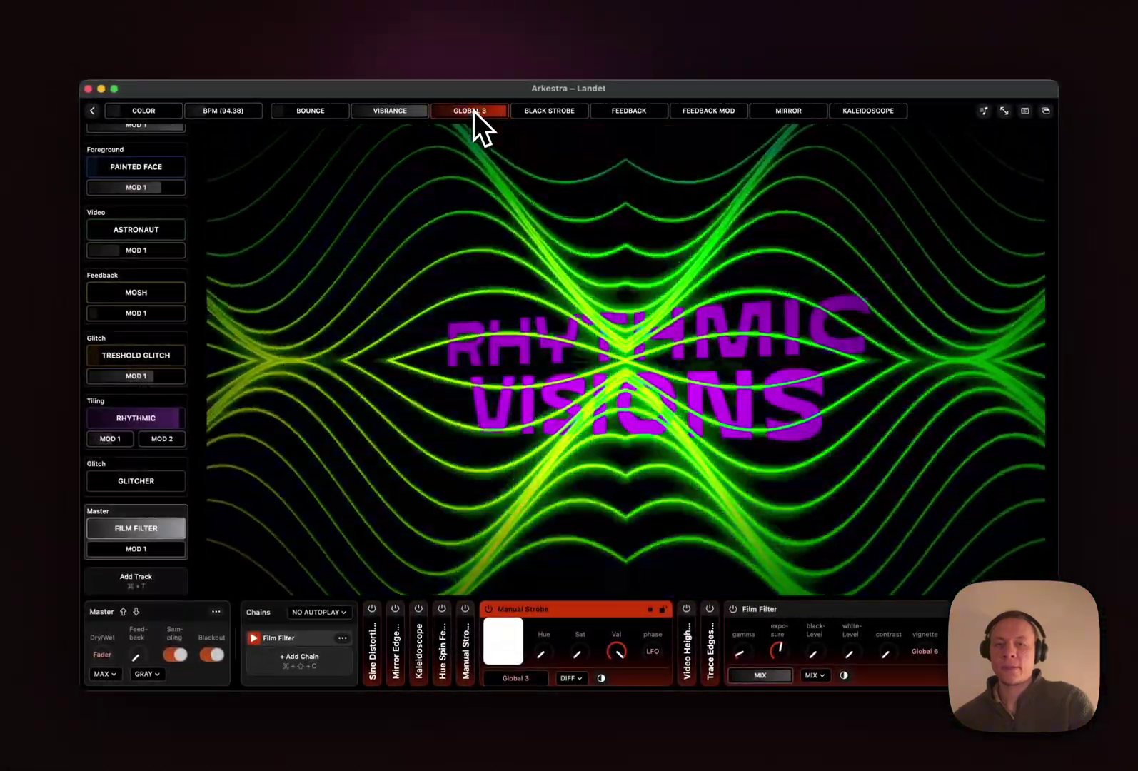
- Adjust the strobe's Global 3 mix range while triggering GLOBAL 3, and lower MIDI smoothing to about 0.5
{"action": "left_click", "coordinate": [508, 680]}
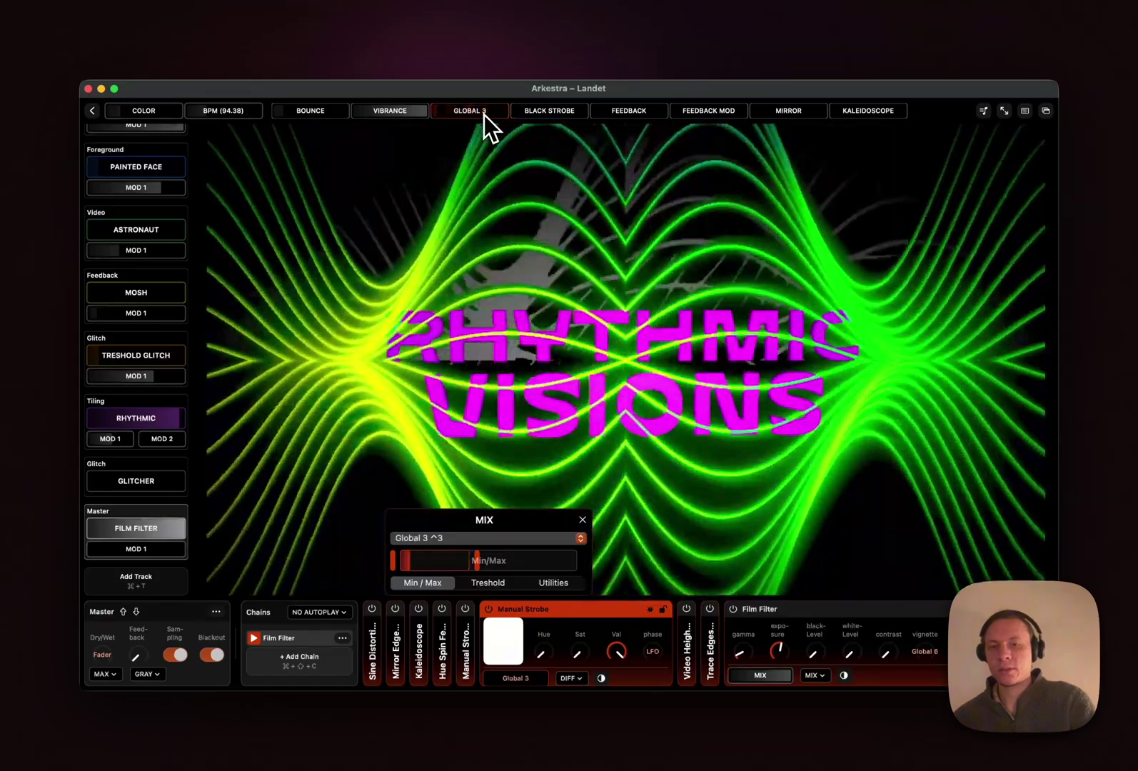
{"action": "left_click", "coordinate": [483, 115]}
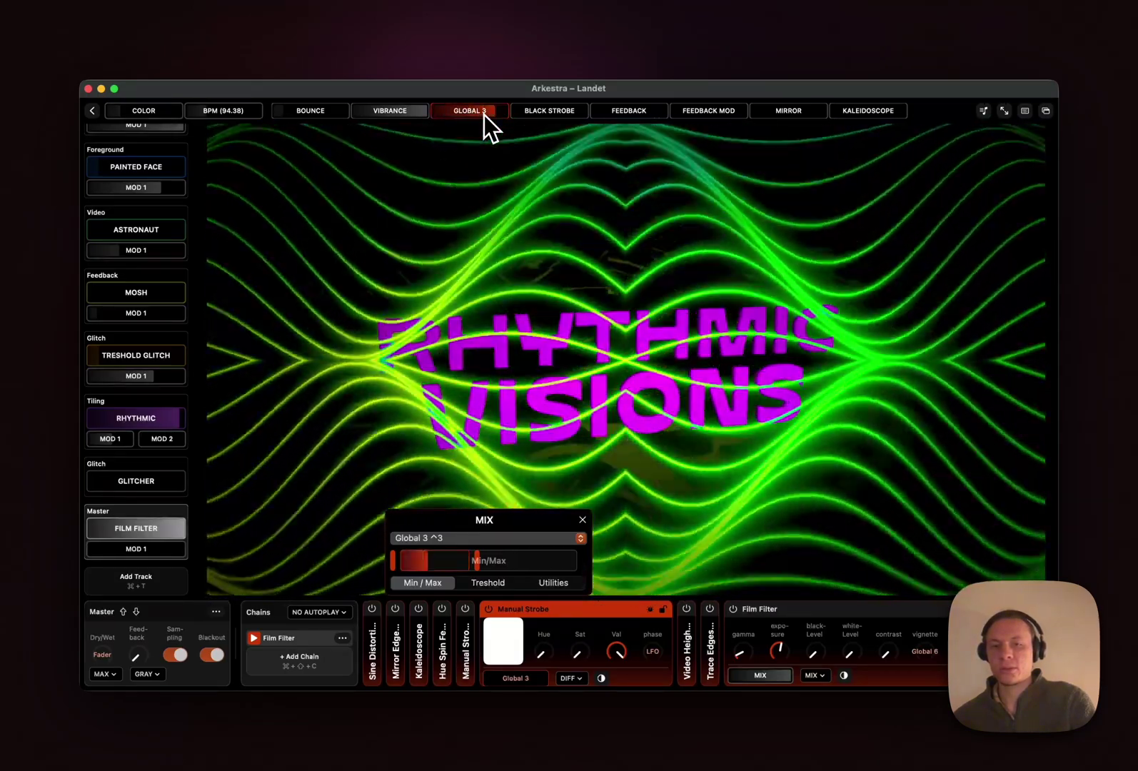
{"action": "left_click", "coordinate": [483, 115]}
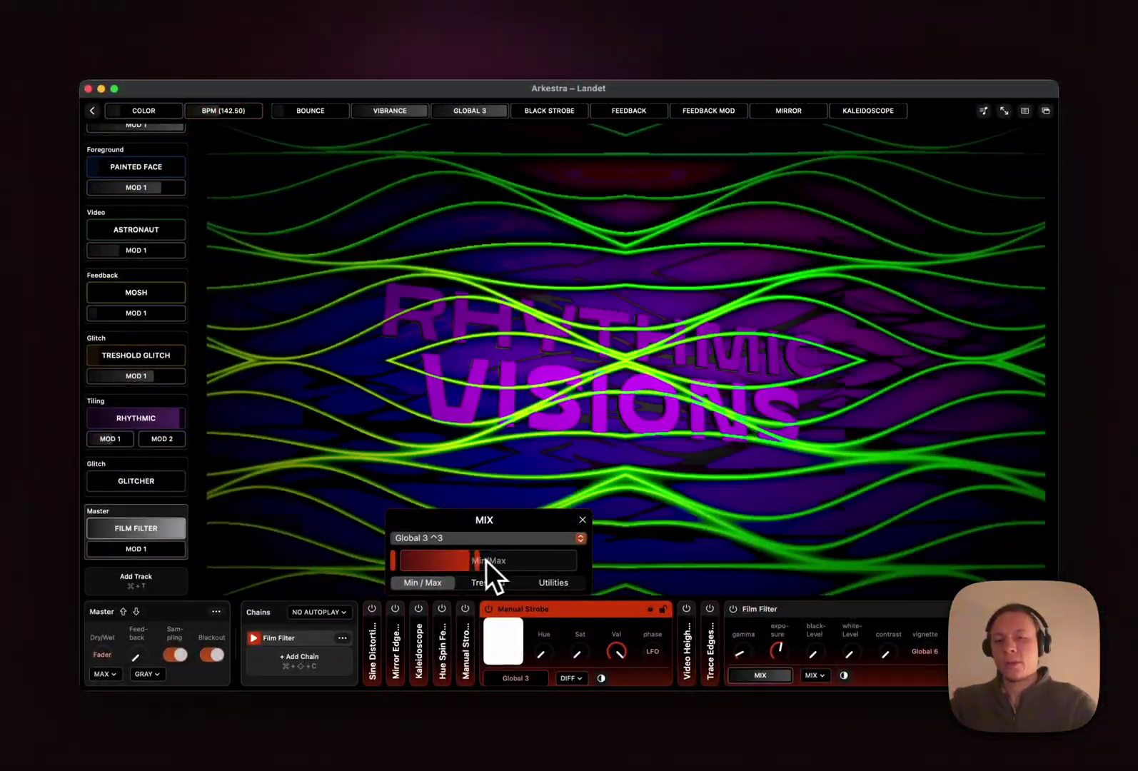
{"action": "mouse_move", "coordinate": [521, 558]}
{"action": "left_mouse_down"}
{"action": "mouse_move", "coordinate": [544, 557]}
{"action": "mouse_move", "coordinate": [510, 561]}
{"action": "left_mouse_up"}
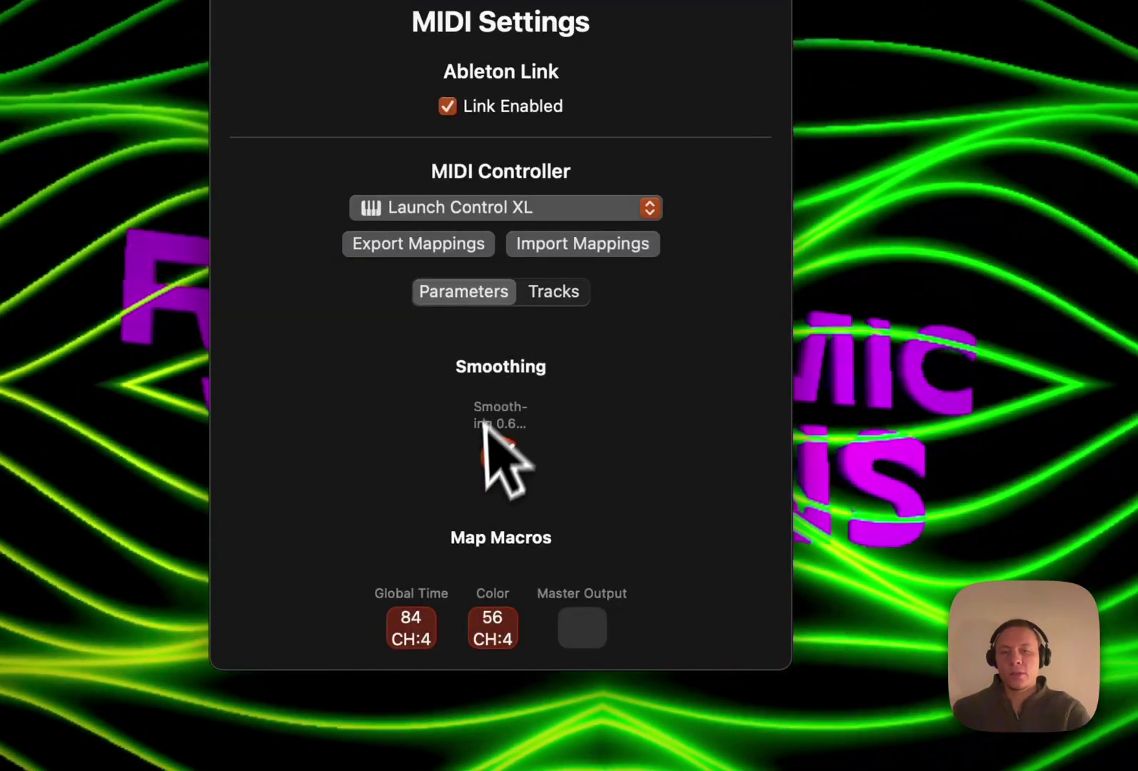
{"action": "left_click_drag", "start_coordinate": [486, 423], "coordinate": [502, 446]}
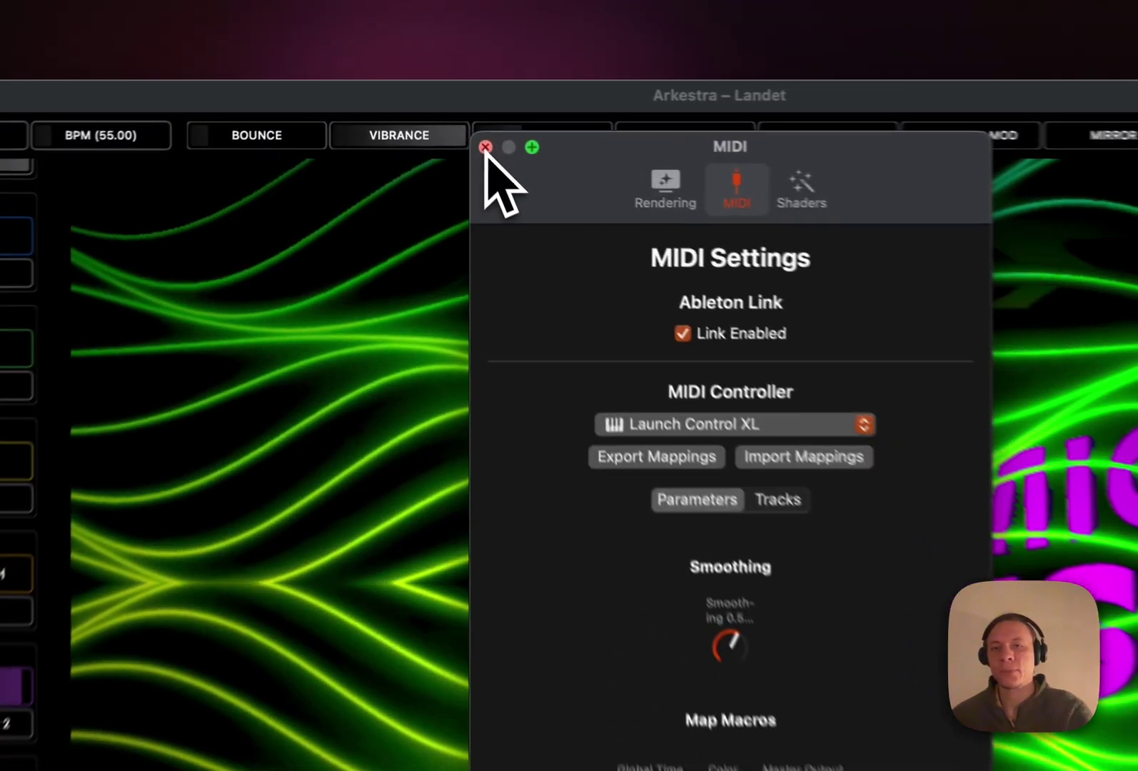
- Close the MIDI Settings window to return to the RHYTHMIC VISIONS visual
{"action": "left_click", "coordinate": [485, 147]}
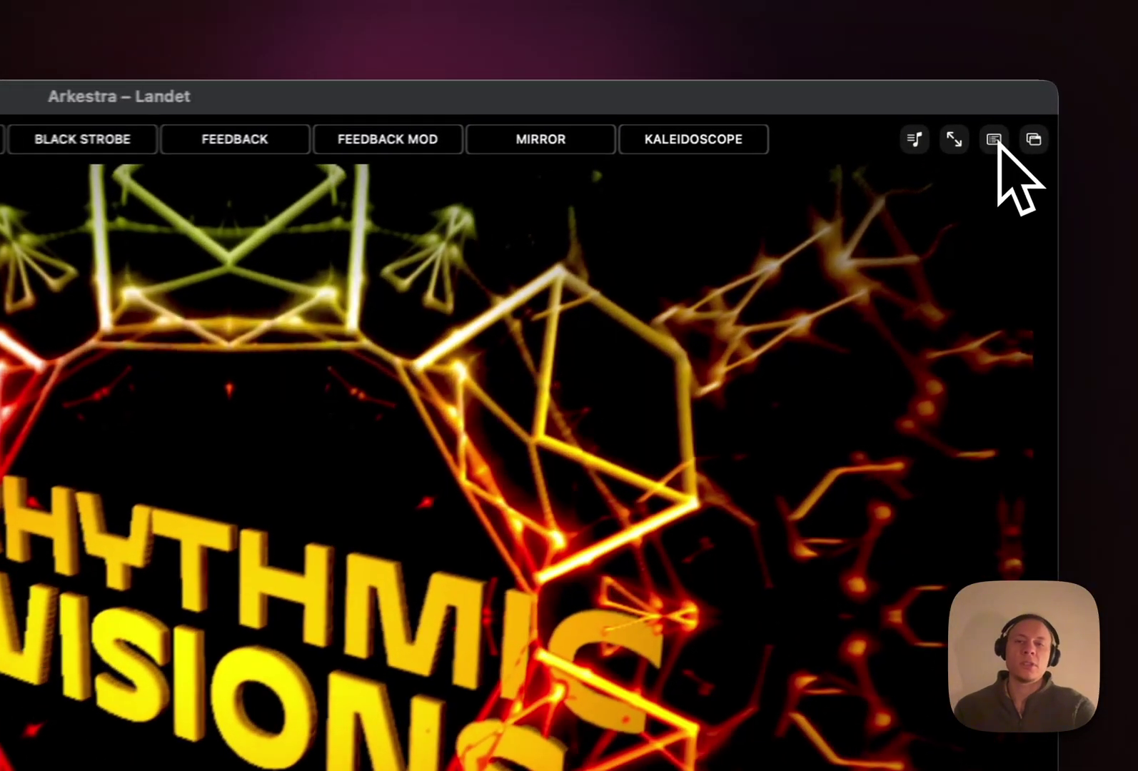
- Switch to the all-chains overview and select the Glitch, then Feedback track to show its Mosh chain
{"action": "left_click", "coordinate": [1025, 112]}
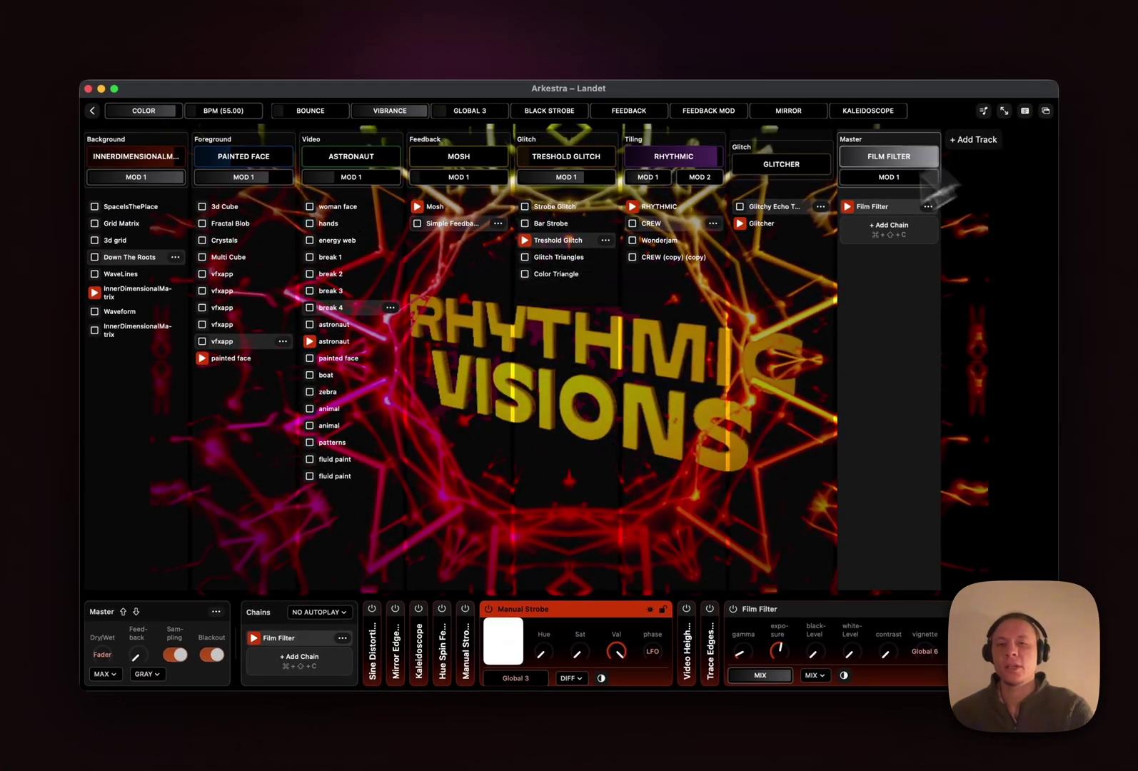
{"action": "left_click", "coordinate": [596, 378]}
{"action": "left_click", "coordinate": [457, 354]}
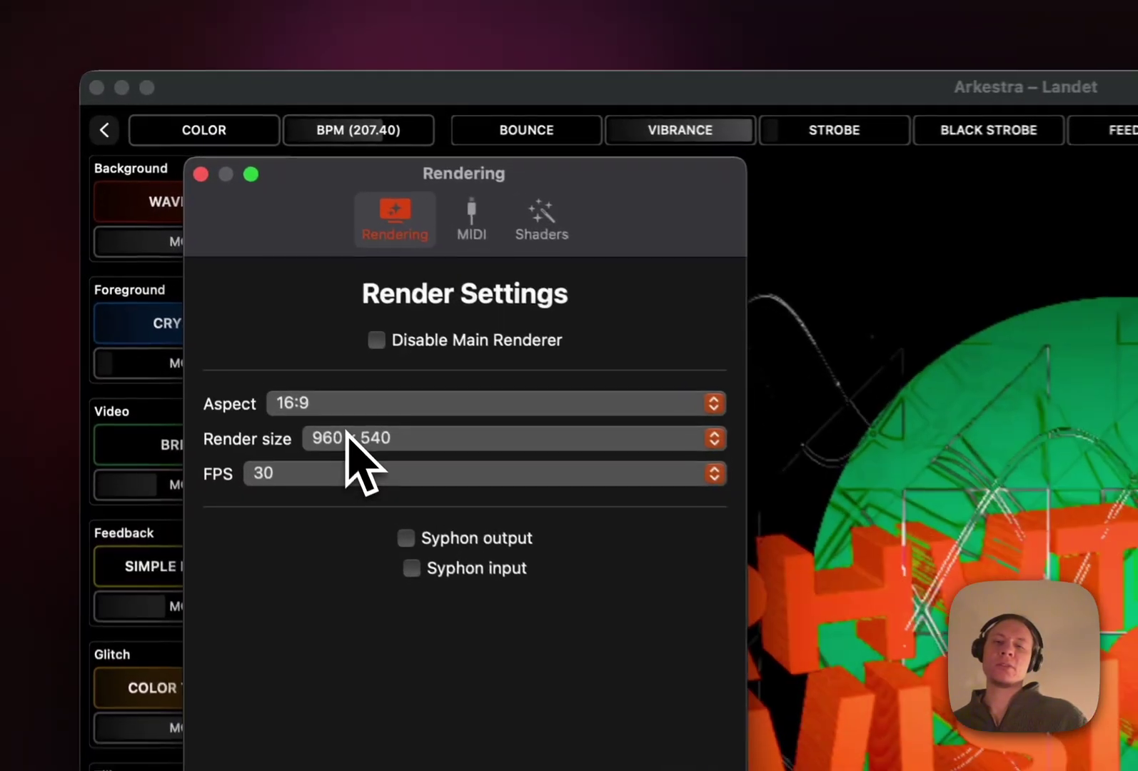
- Try frame rates 24, 60 and 120, settling on 60 FPS with resolution unchanged
{"action": "left_click", "coordinate": [235, 271]}
{"action": "left_click", "coordinate": [259, 530]}
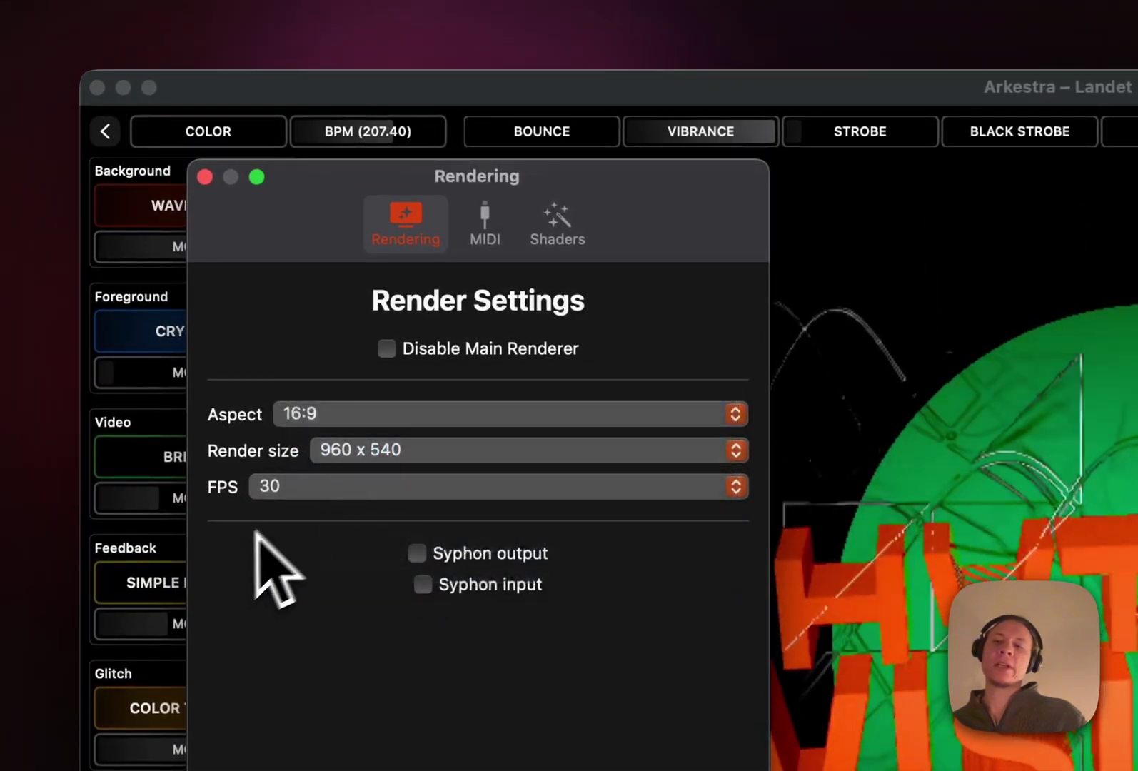
{"action": "left_click", "coordinate": [325, 487]}
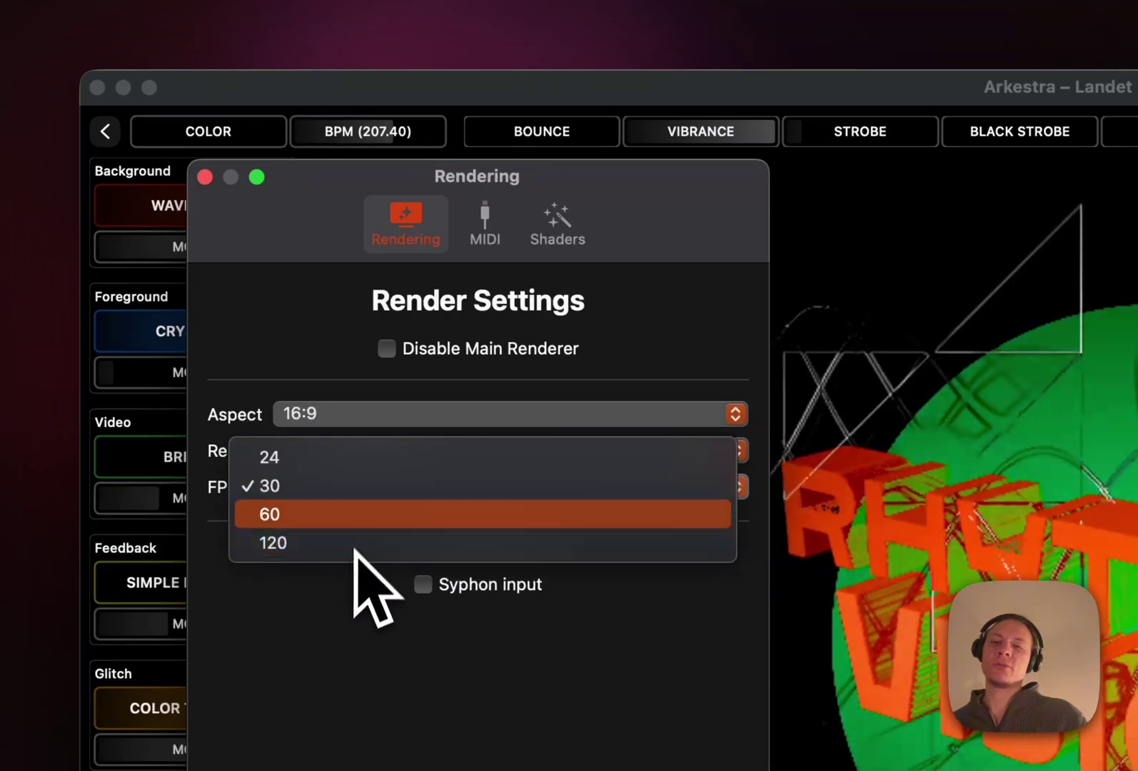
{"action": "left_click", "coordinate": [358, 461]}
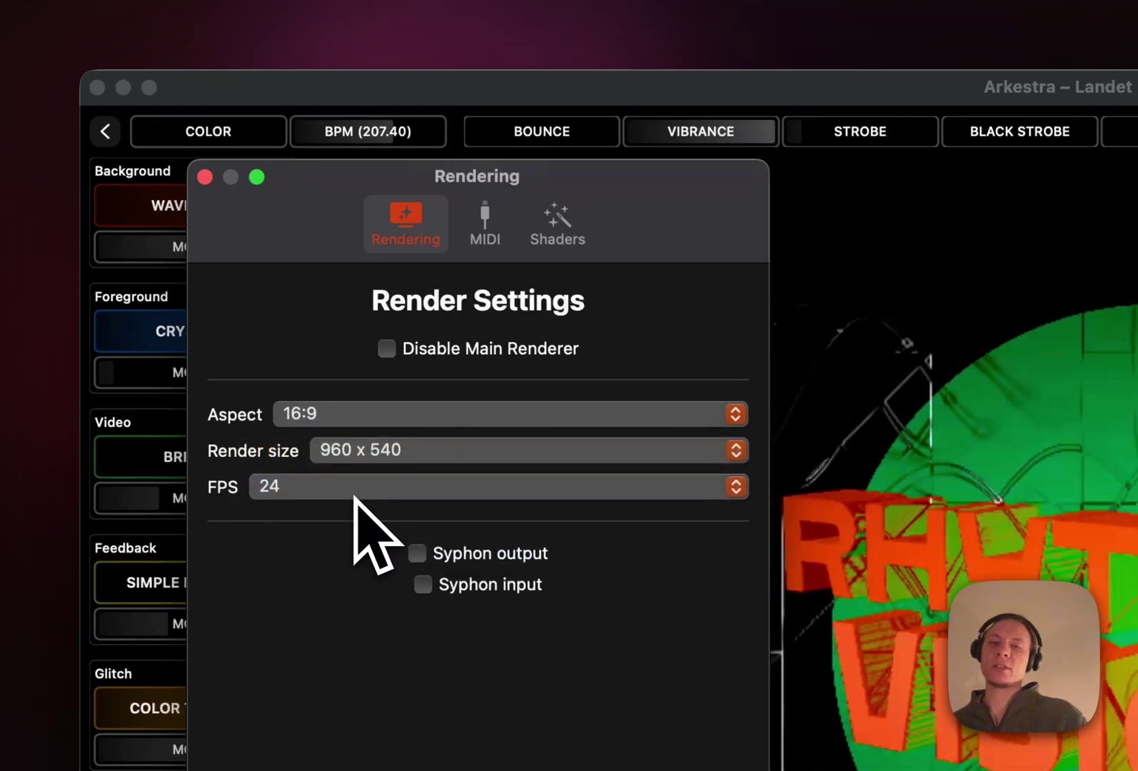
{"action": "left_click", "coordinate": [354, 493]}
{"action": "left_click", "coordinate": [355, 547]}
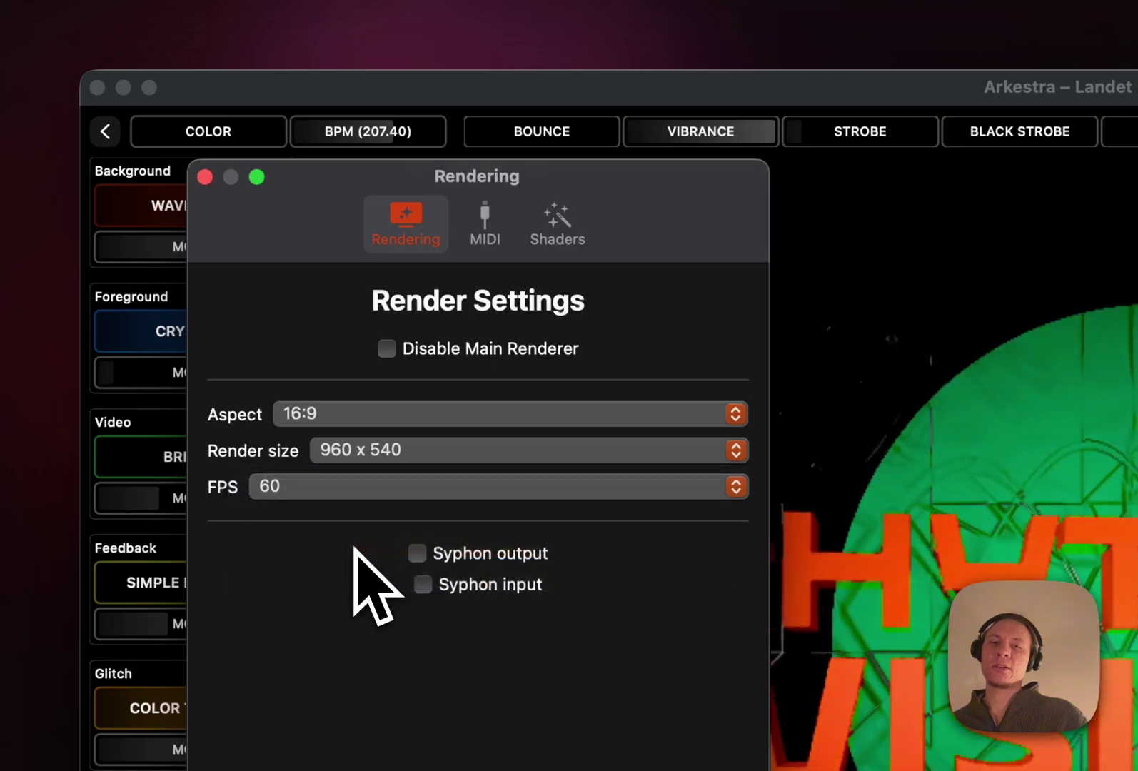
{"action": "left_click", "coordinate": [378, 494]}
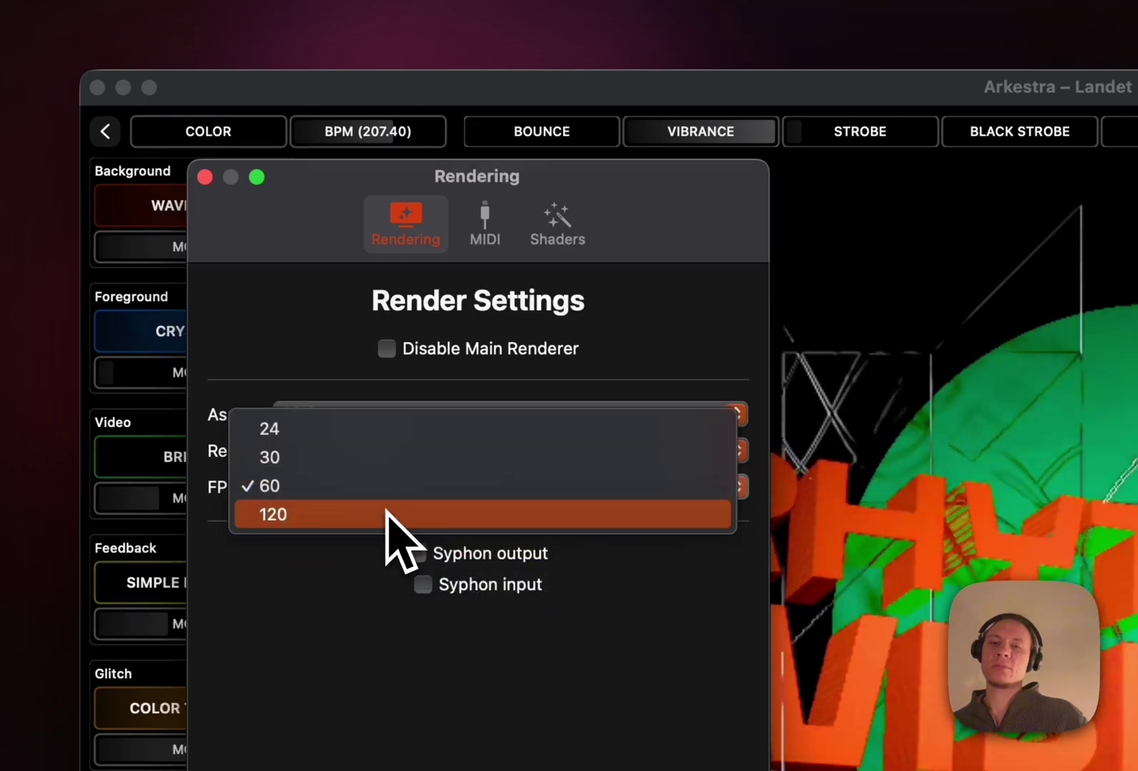
{"action": "left_click", "coordinate": [386, 516]}
{"action": "left_click", "coordinate": [383, 492]}
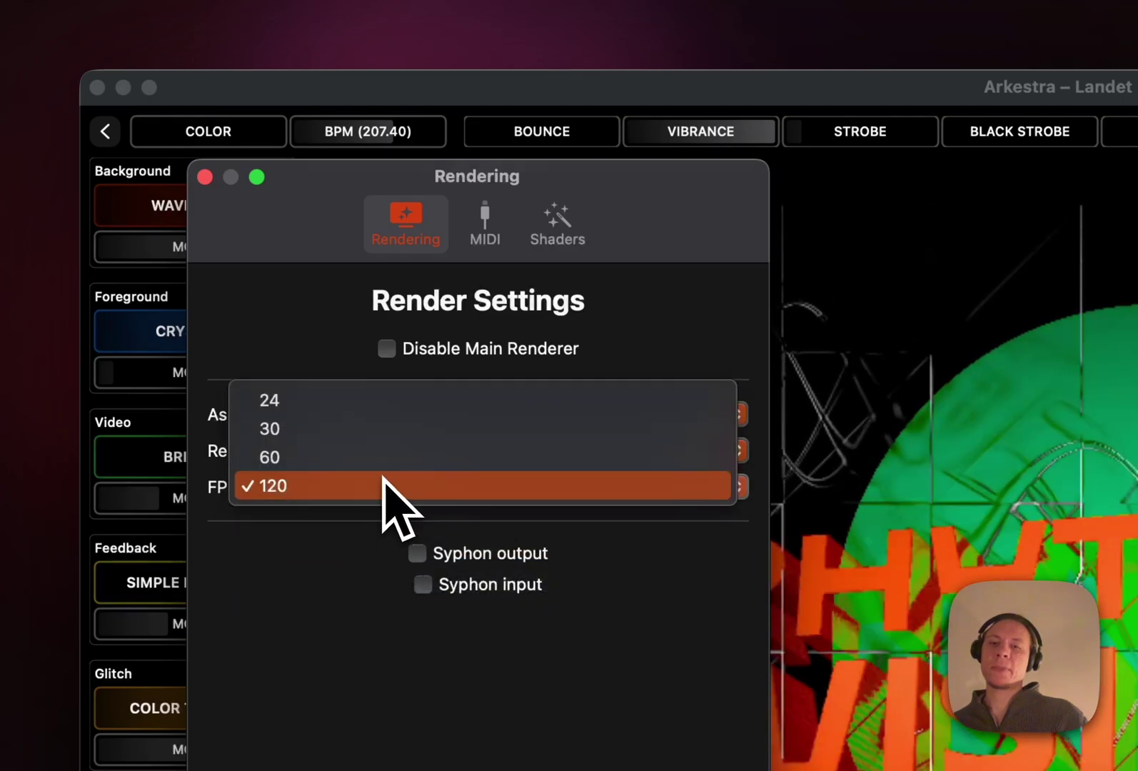
{"action": "left_click", "coordinate": [416, 456]}
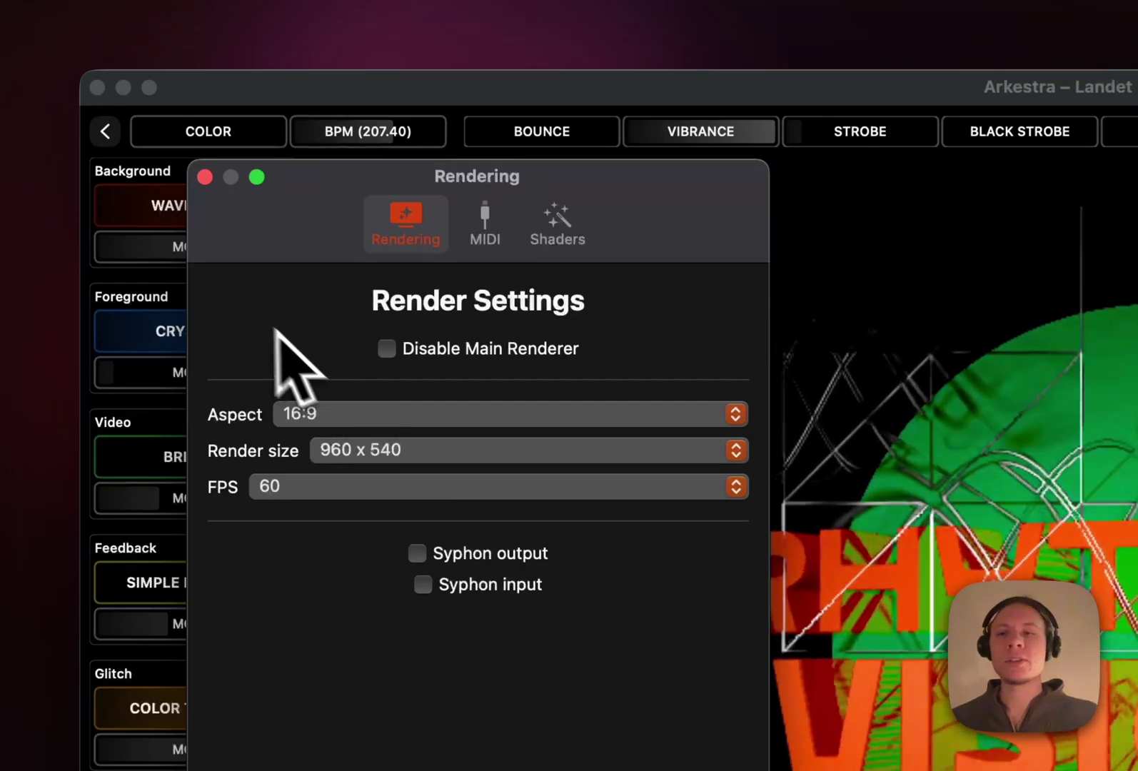
- Keep the 960 x 540 render size and close the Render Settings
{"action": "left_click", "coordinate": [330, 447]}
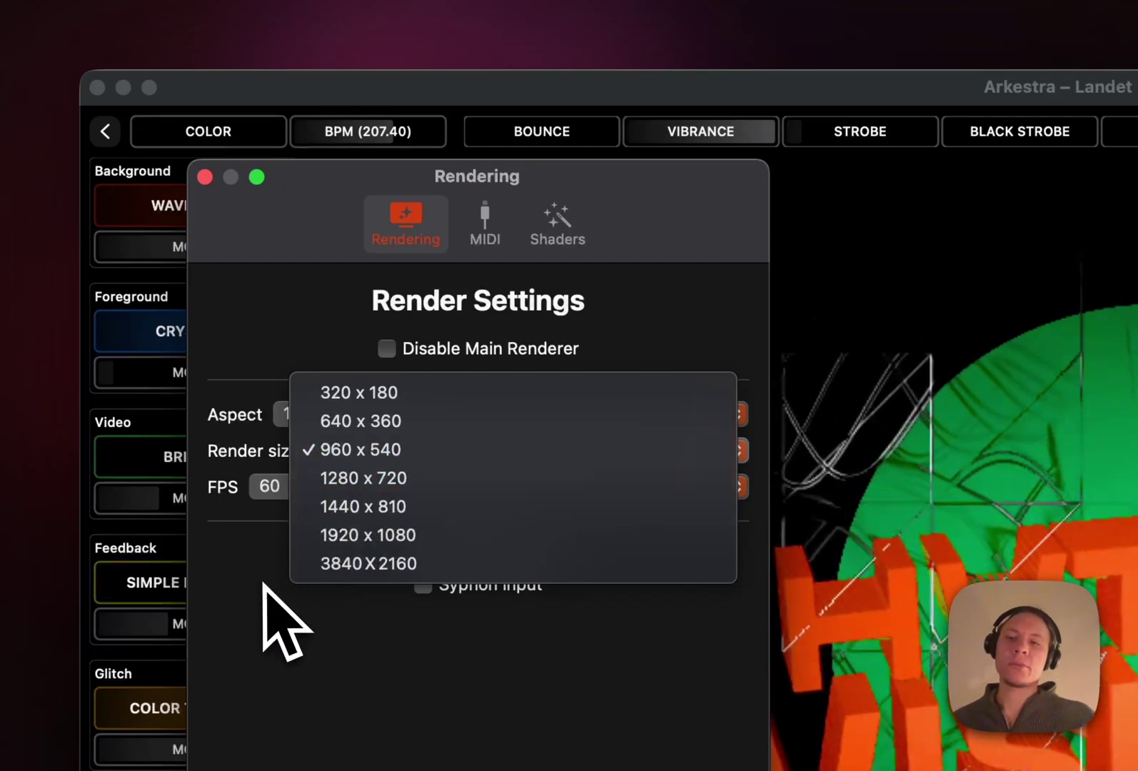
{"action": "left_click", "coordinate": [289, 593]}
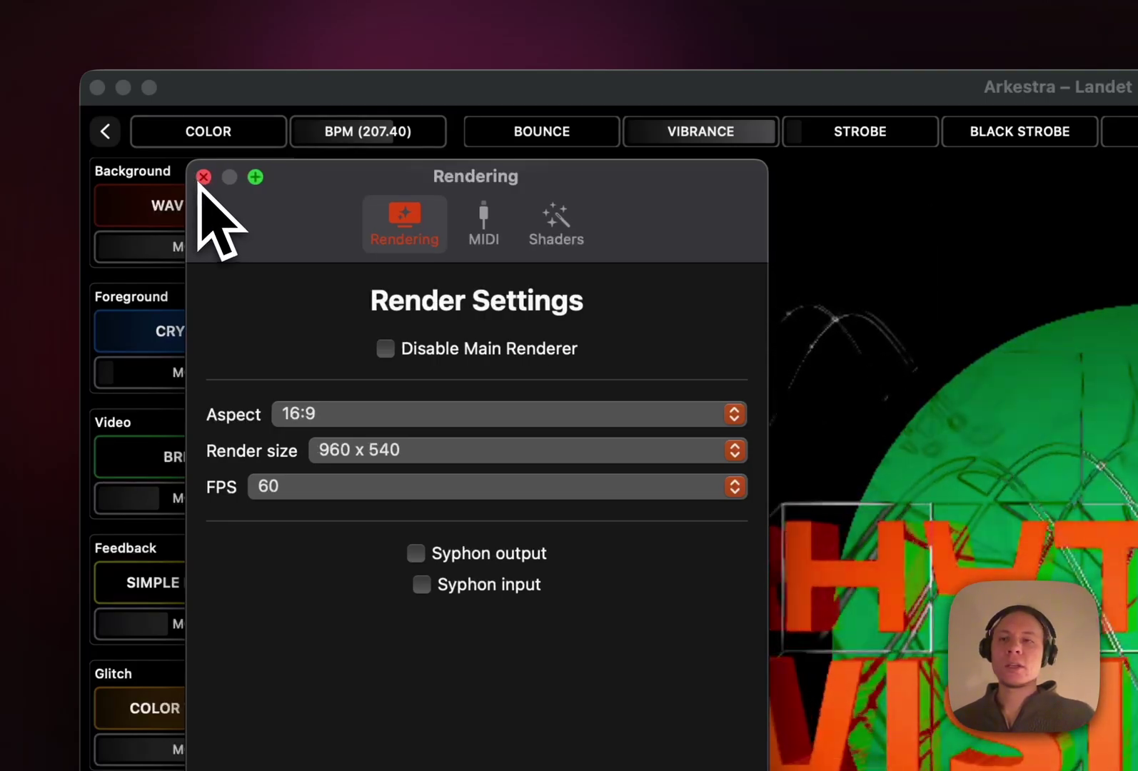
{"action": "left_click", "coordinate": [204, 177]}
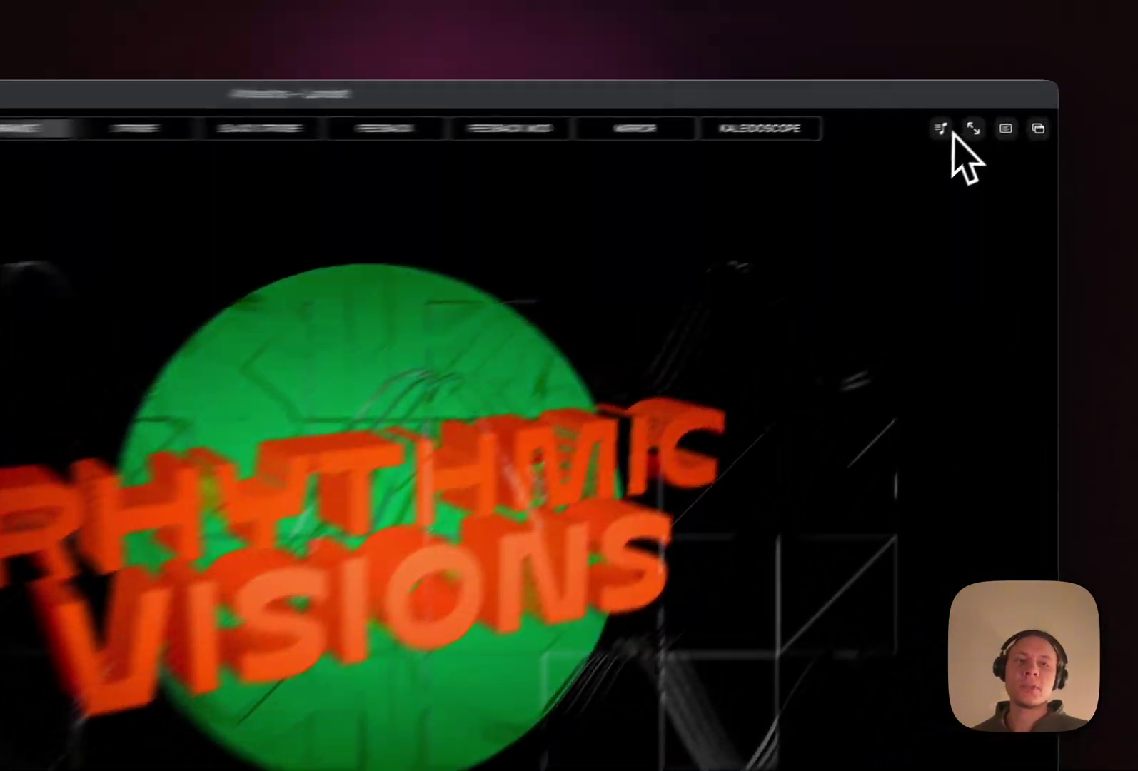
- Open the audio input settings and close them without changes
{"action": "left_click", "coordinate": [984, 110]}
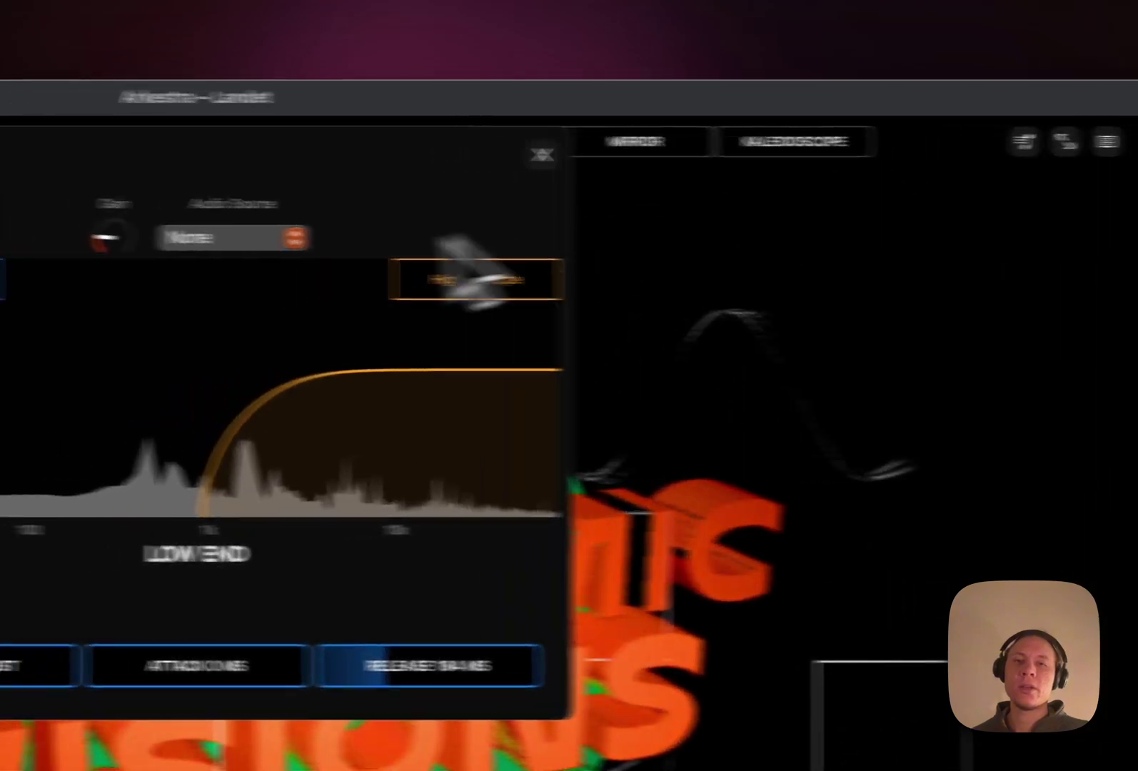
{"action": "left_click", "coordinate": [556, 154]}
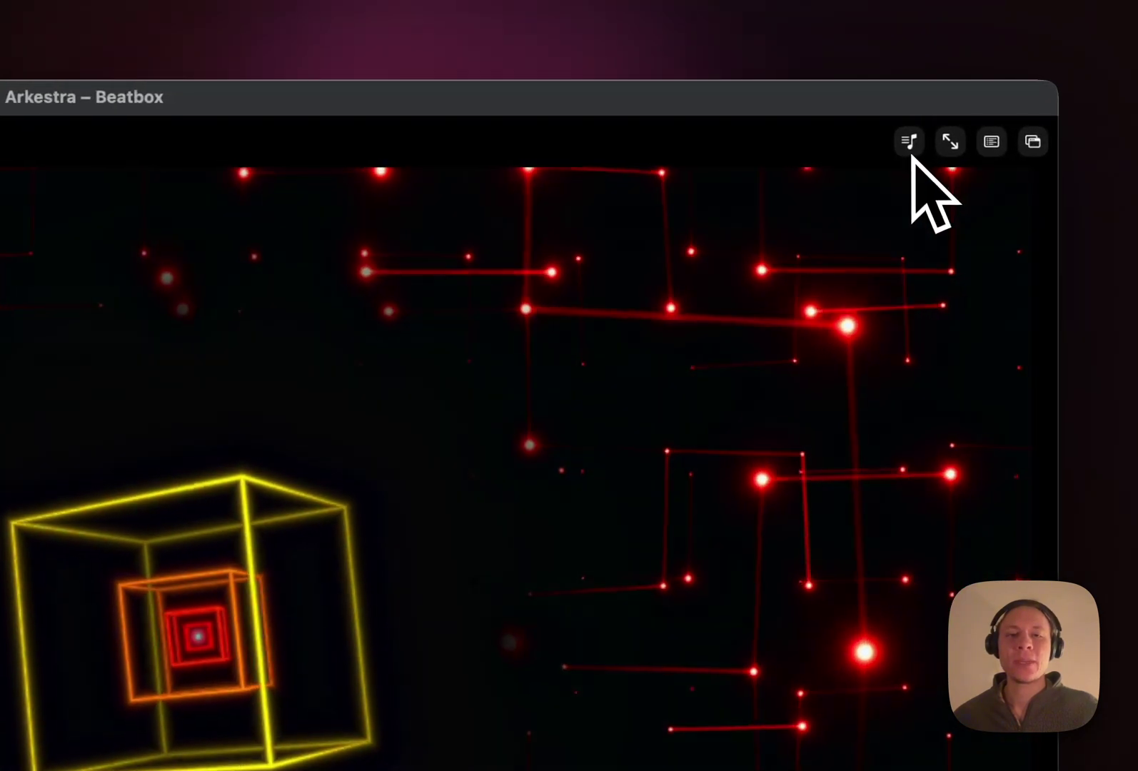
- In Audio Settings, view the high-end envelope band's attack and release, then return to the low-end band
{"action": "left_click", "coordinate": [983, 110]}
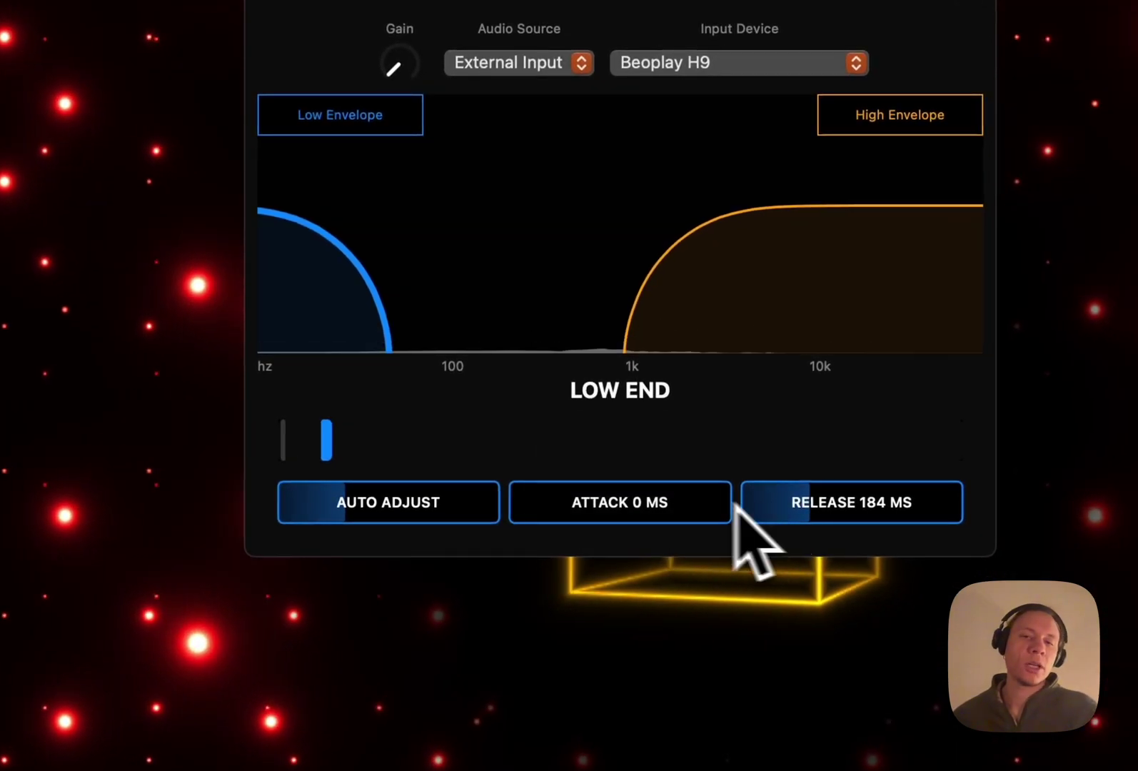
{"action": "left_click", "coordinate": [682, 390]}
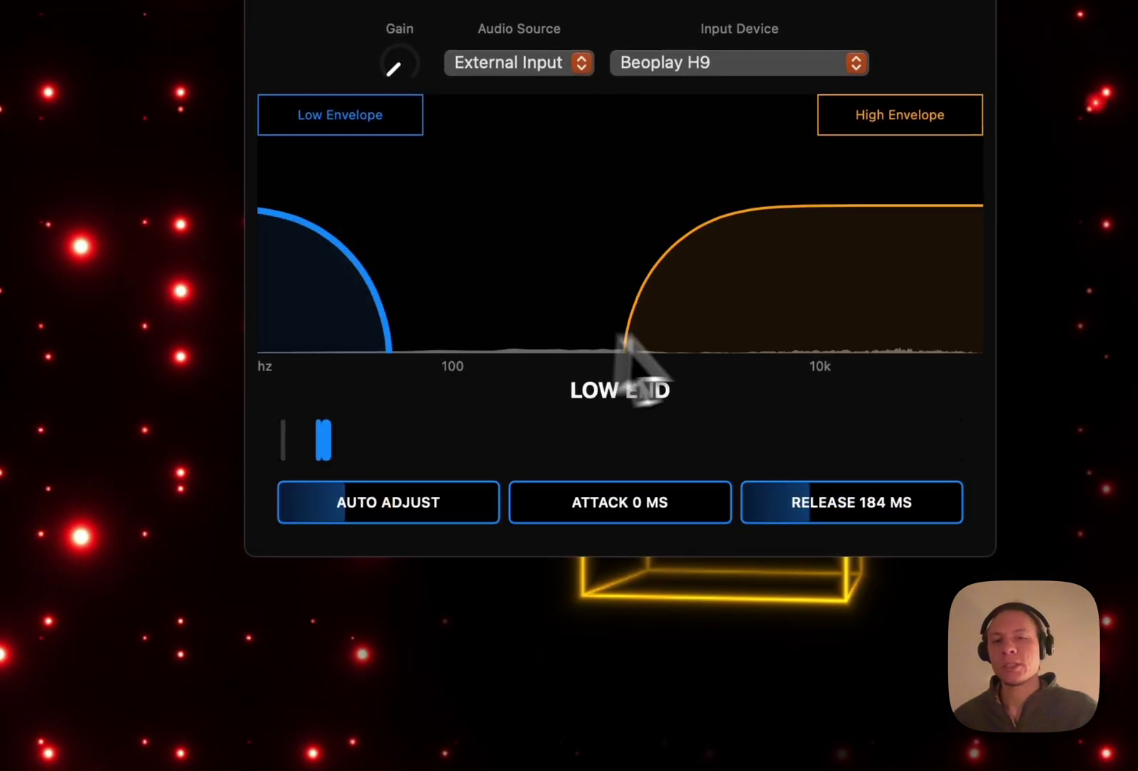
{"action": "left_click", "coordinate": [665, 390]}
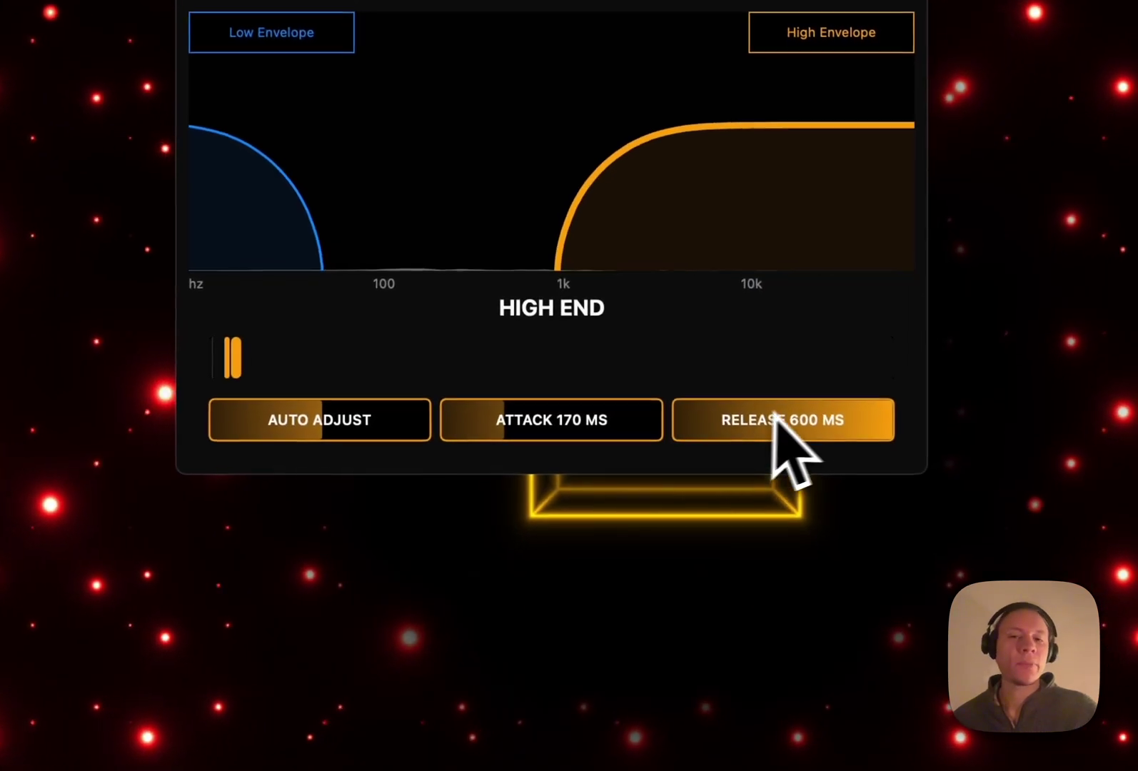
{"action": "left_click", "coordinate": [252, 251]}
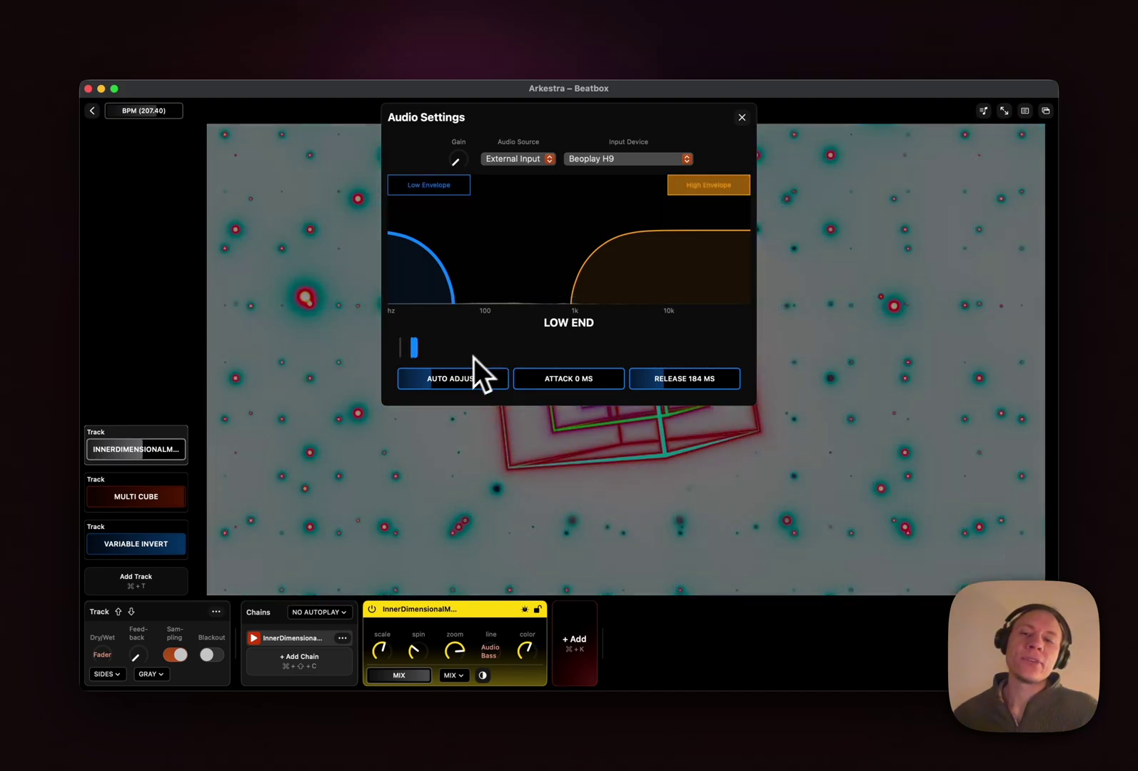
- Toggle auto adjust, drag the low-end band cutoff toward higher frequencies, and close Audio Settings
{"action": "left_click", "coordinate": [455, 379]}
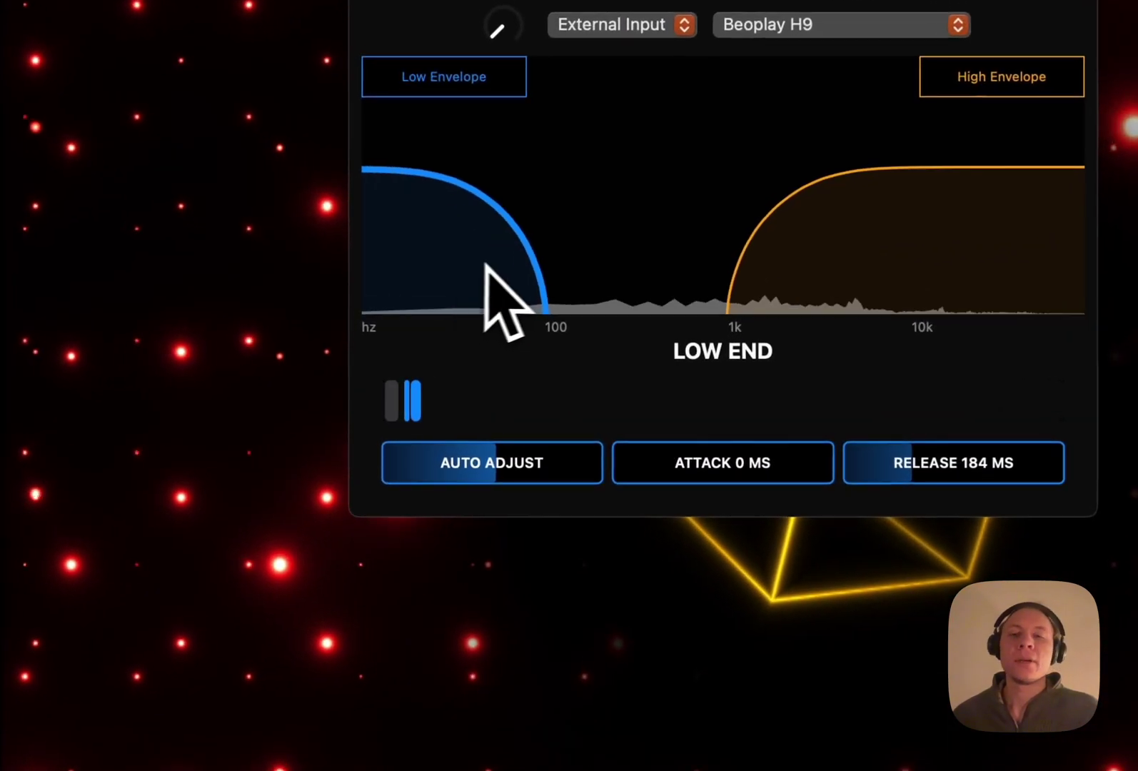
{"action": "left_click_drag", "start_coordinate": [488, 263], "coordinate": [576, 253]}
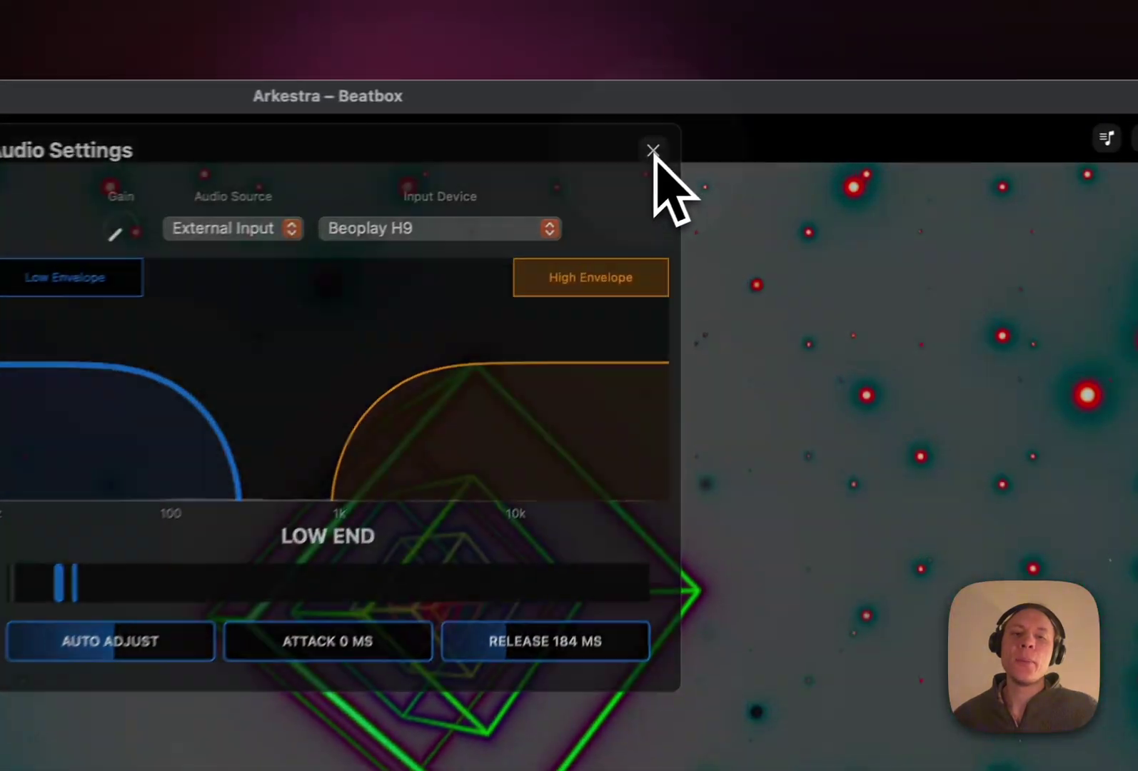
{"action": "left_click", "coordinate": [735, 120]}
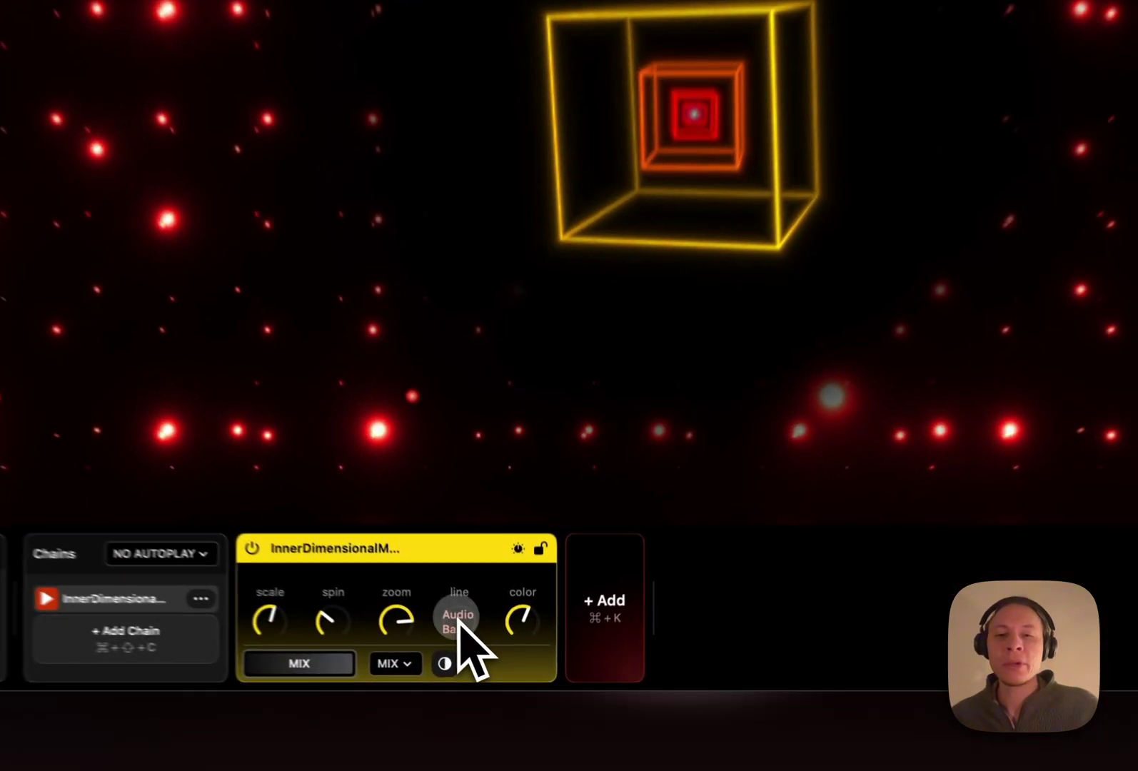
- Show the InnerDimensional line parameter's Audio Bass modulation, then reopen Audio Settings
{"action": "left_click", "coordinate": [499, 655]}
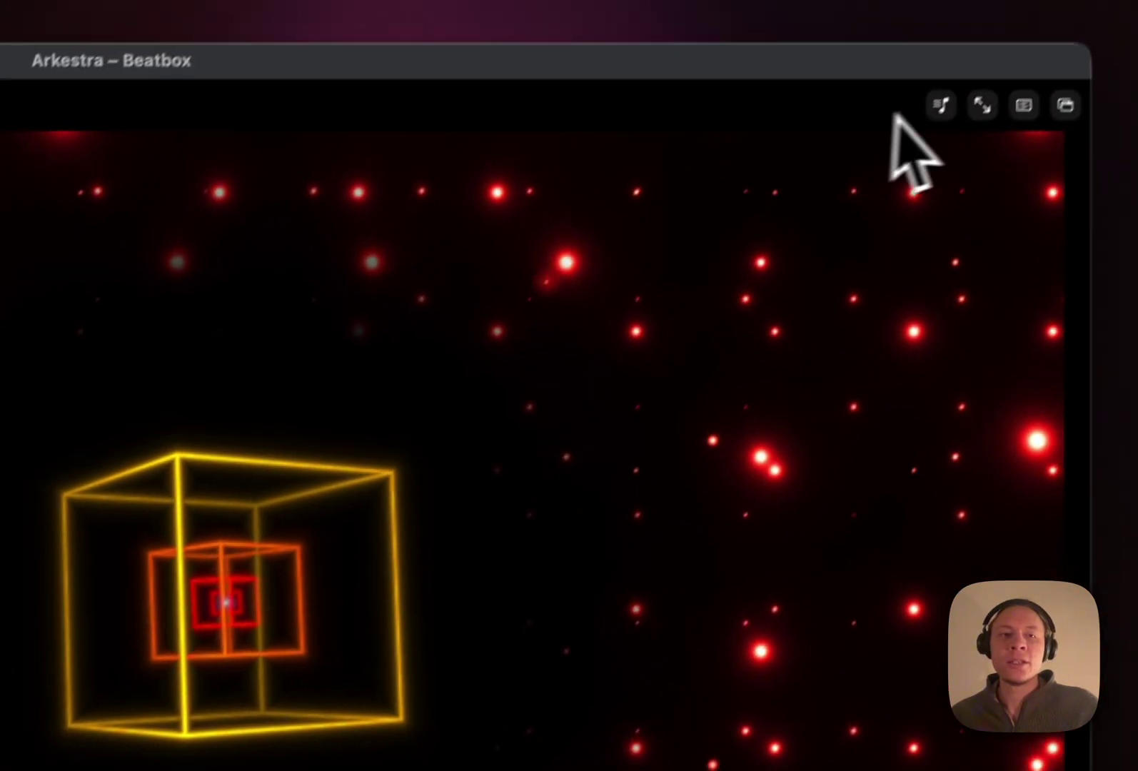
{"action": "left_click", "coordinate": [941, 105]}
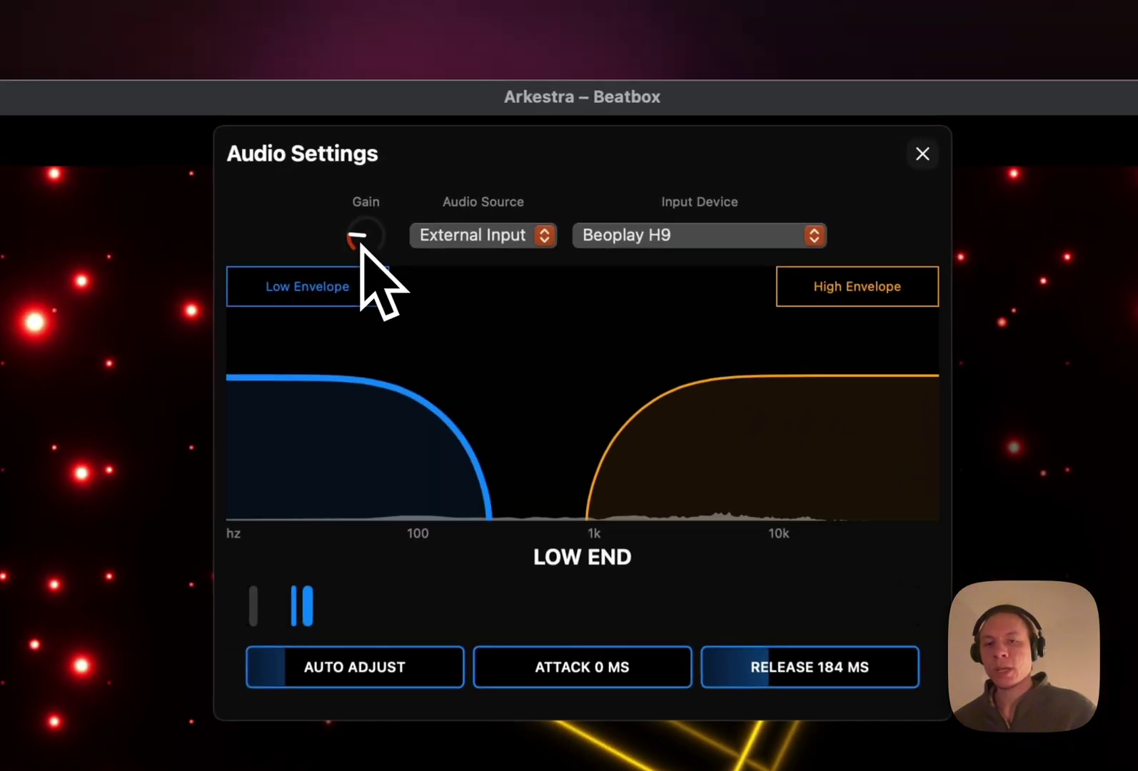
- Raise the audio input Gain knob slightly and close Audio Settings
{"action": "left_click_drag", "start_coordinate": [457, 165], "coordinate": [458, 169]}
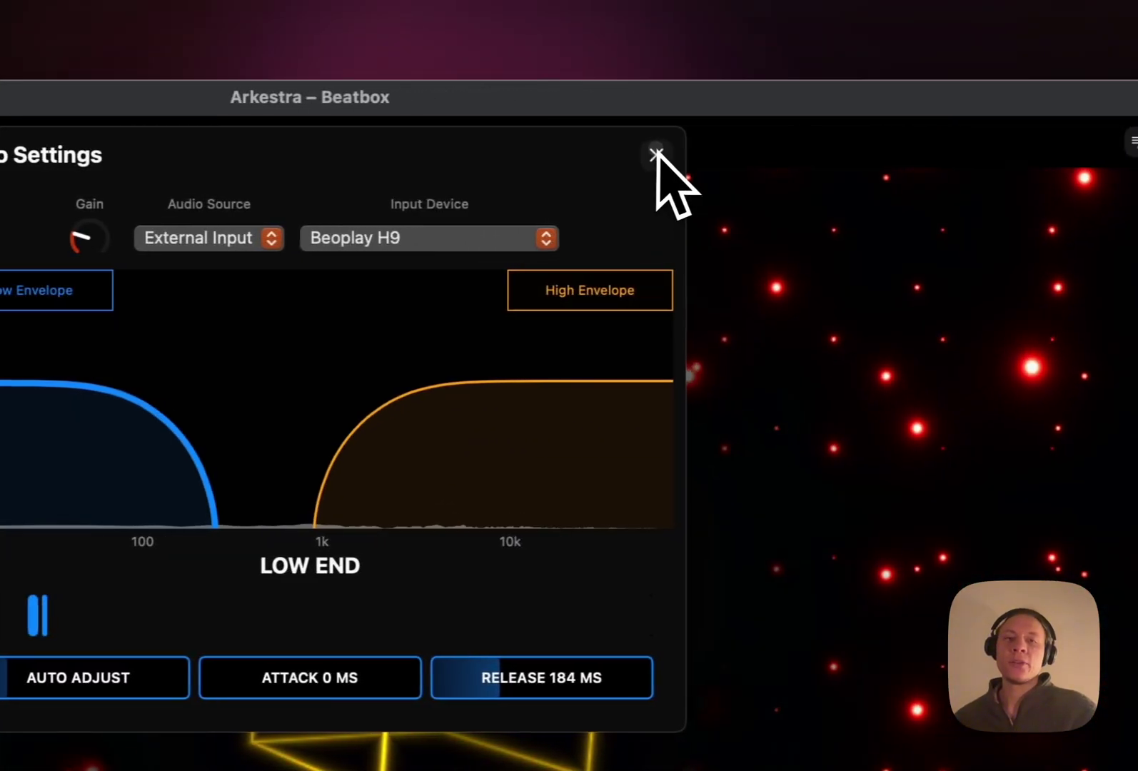
{"action": "left_click", "coordinate": [656, 154]}
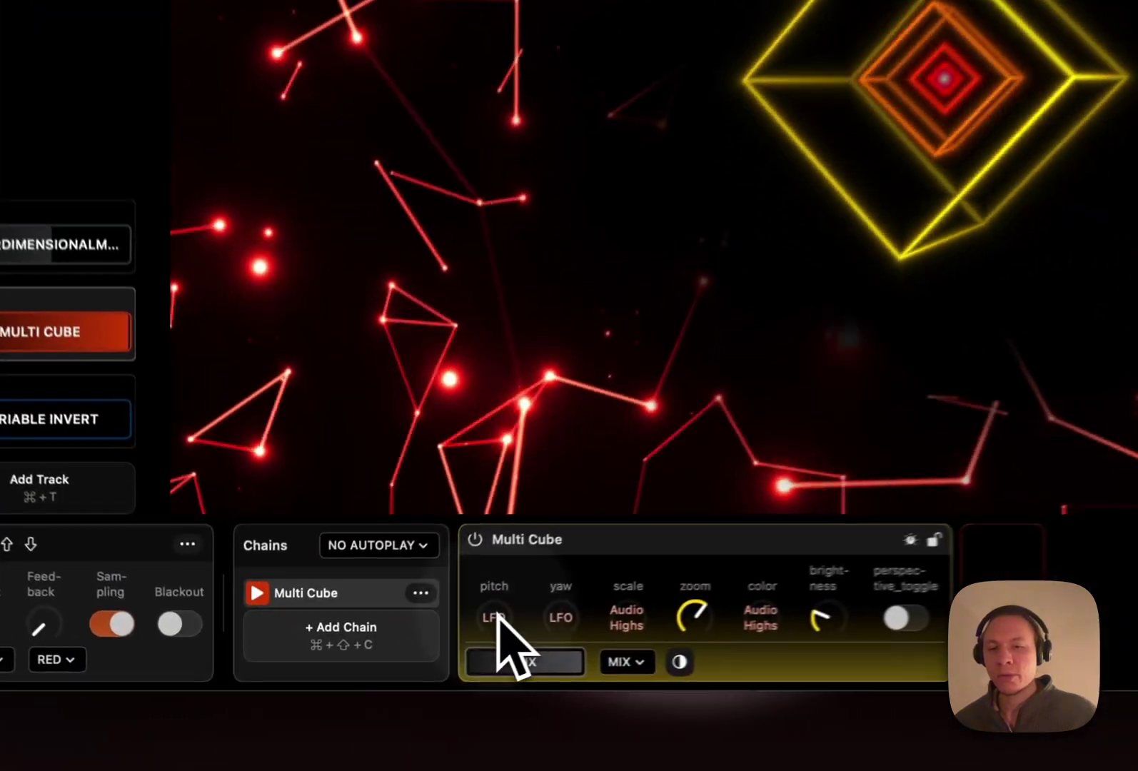
- Try sine, sawtooth and stepped waves on the Multi Cube pitch LFO, keep sawtooth, then show scale's modulation
{"action": "left_click", "coordinate": [494, 618]}
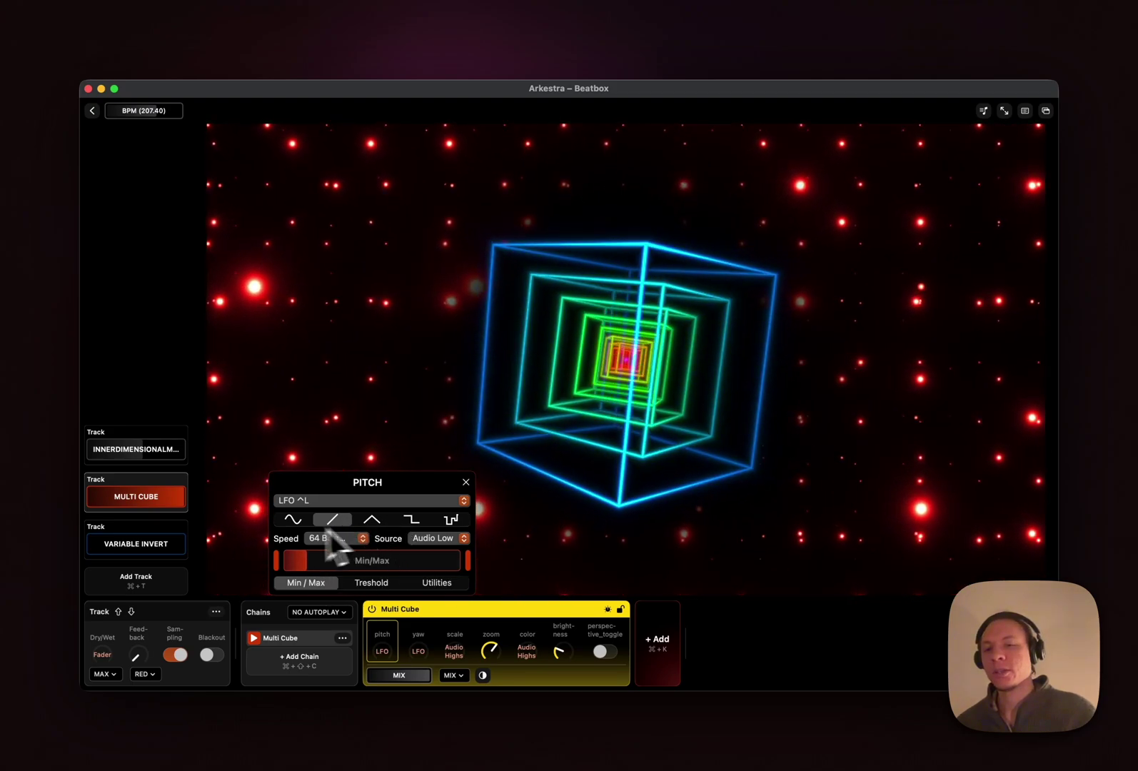
{"action": "left_click", "coordinate": [293, 519]}
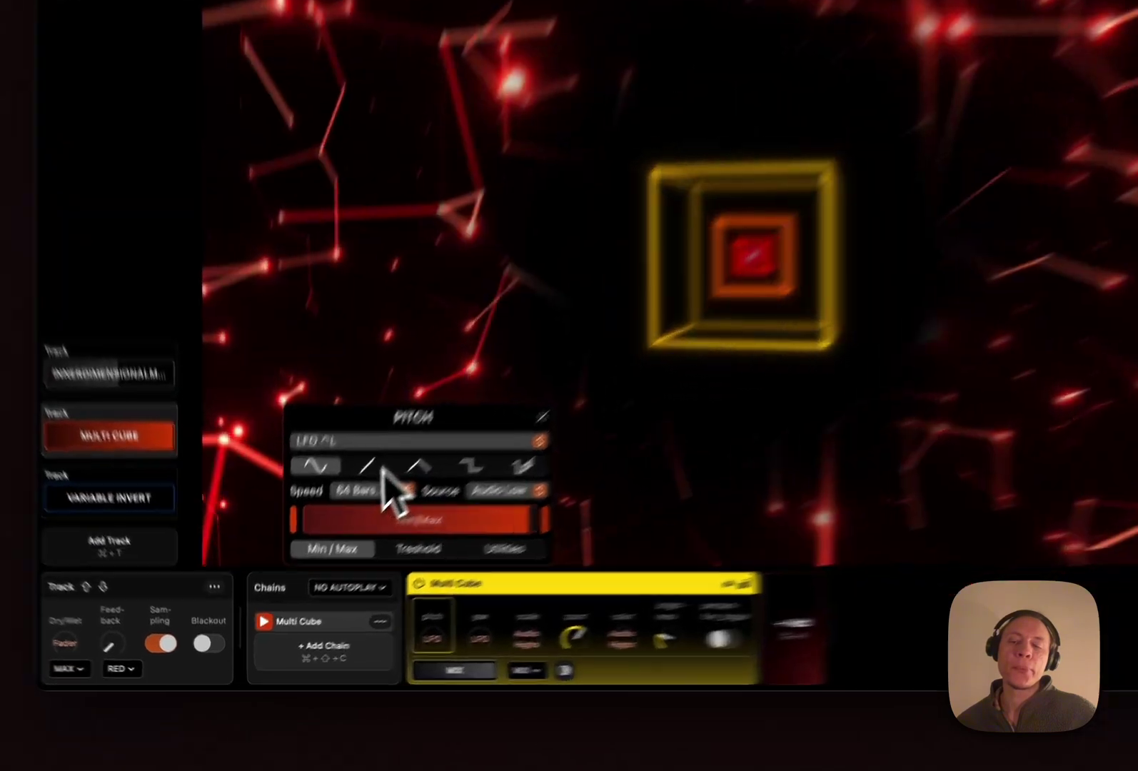
{"action": "left_click", "coordinate": [332, 519]}
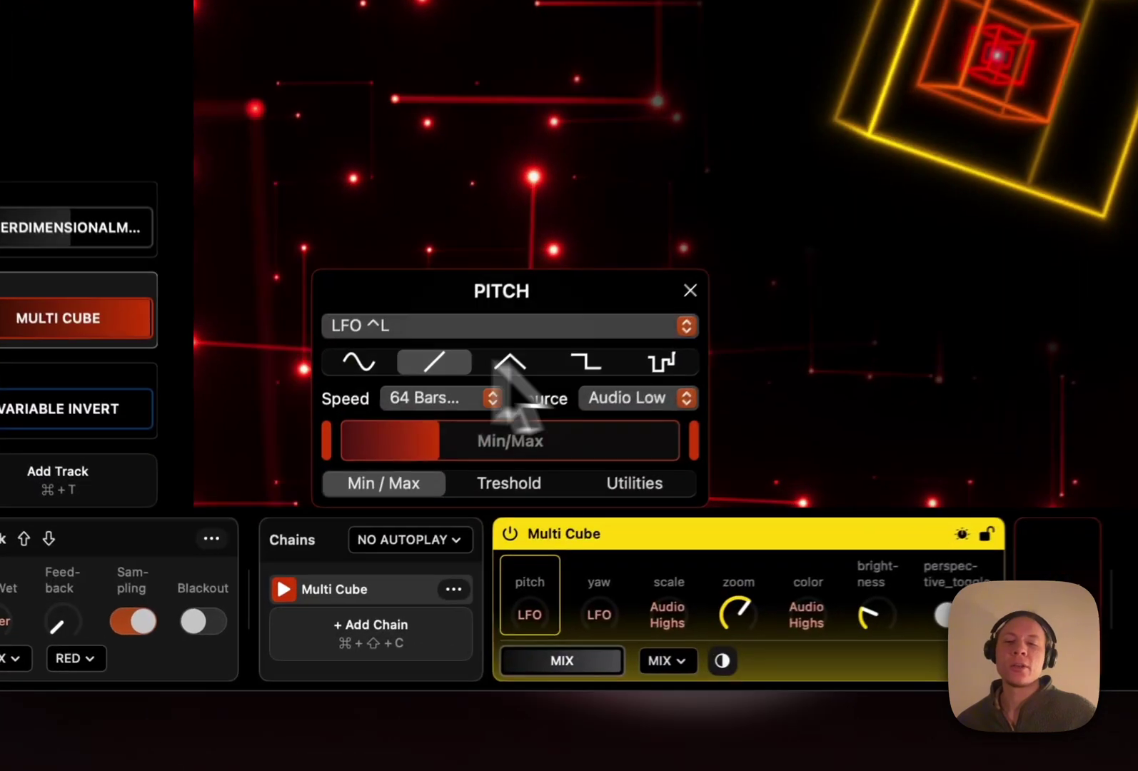
{"action": "left_click", "coordinate": [664, 361]}
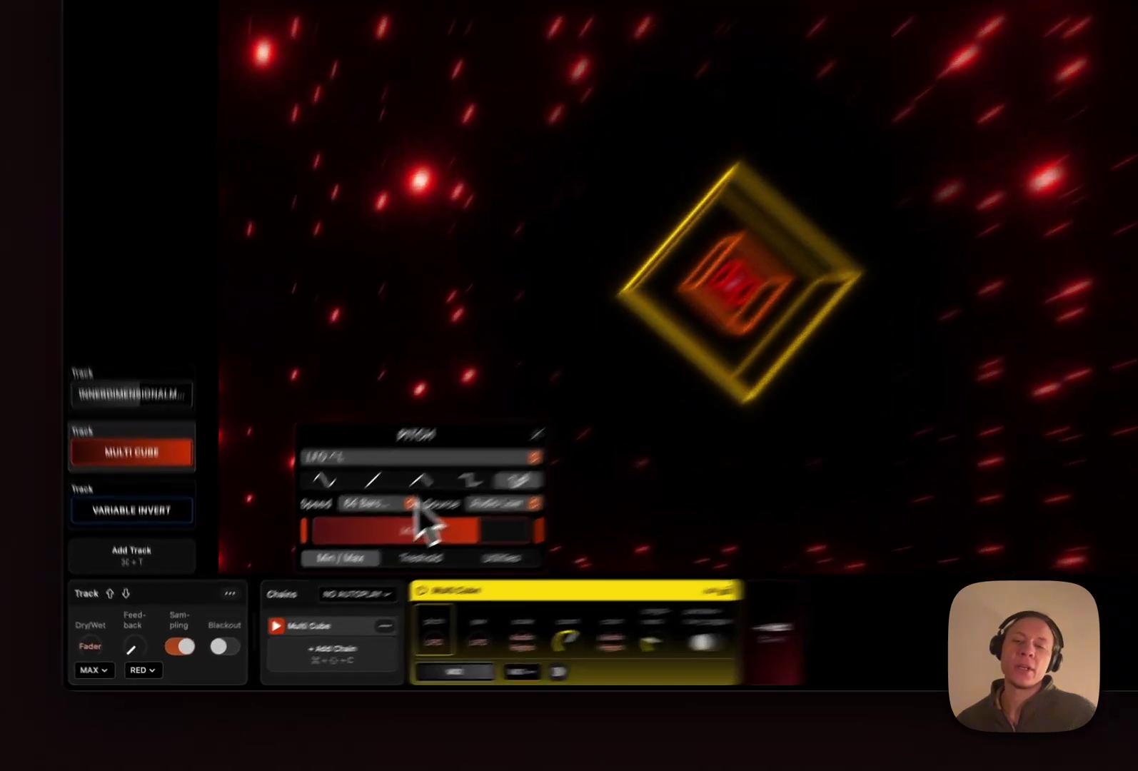
{"action": "left_click", "coordinate": [372, 480]}
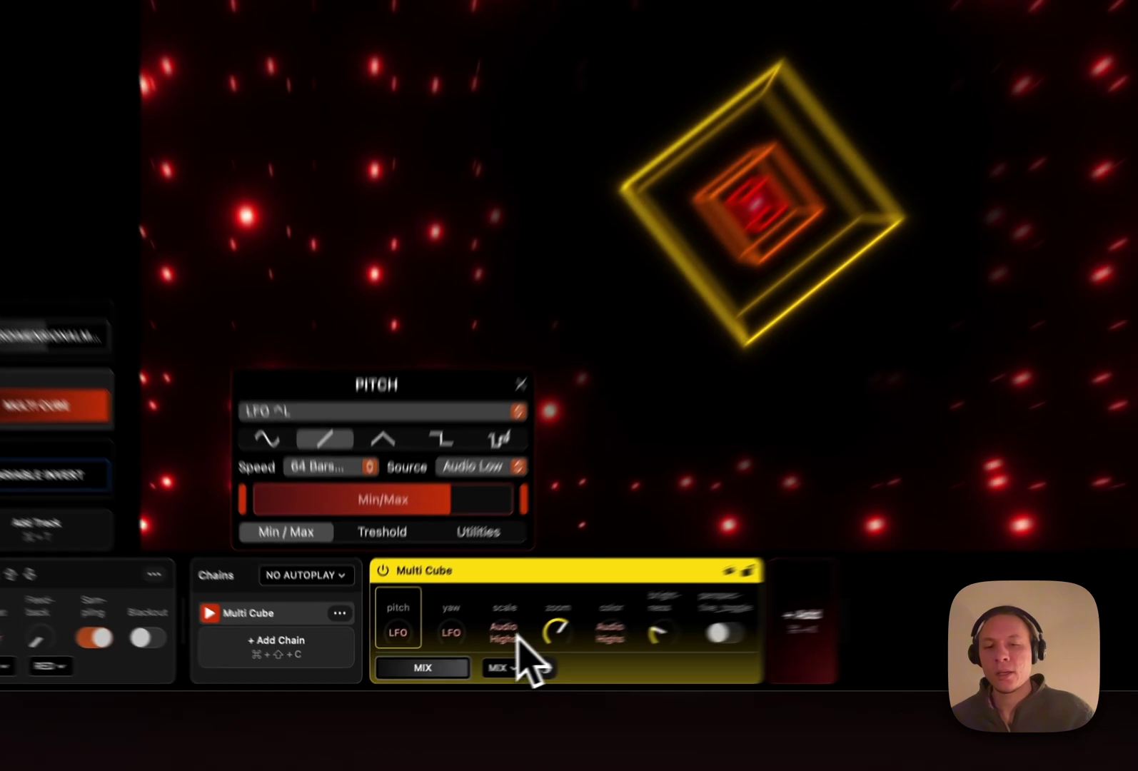
{"action": "left_click", "coordinate": [754, 604]}
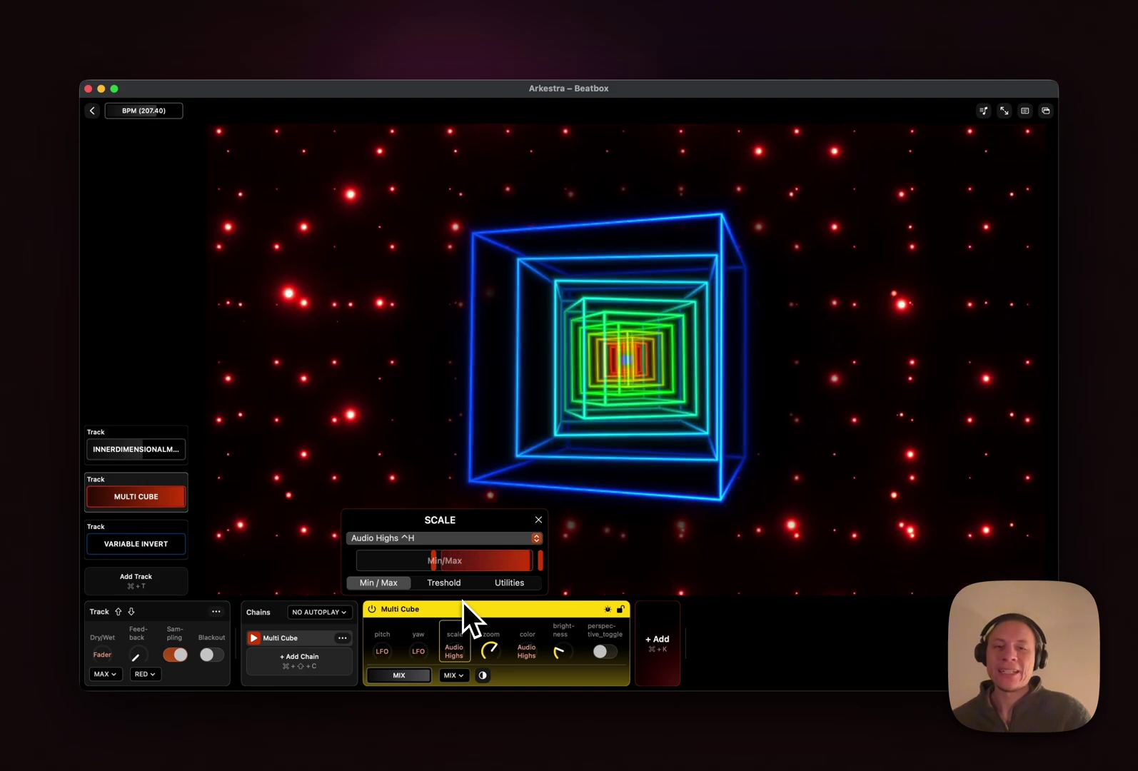
- Select the VARIABLE INVERT track in the left sidebar to show its chain
{"action": "left_click", "coordinate": [129, 546]}
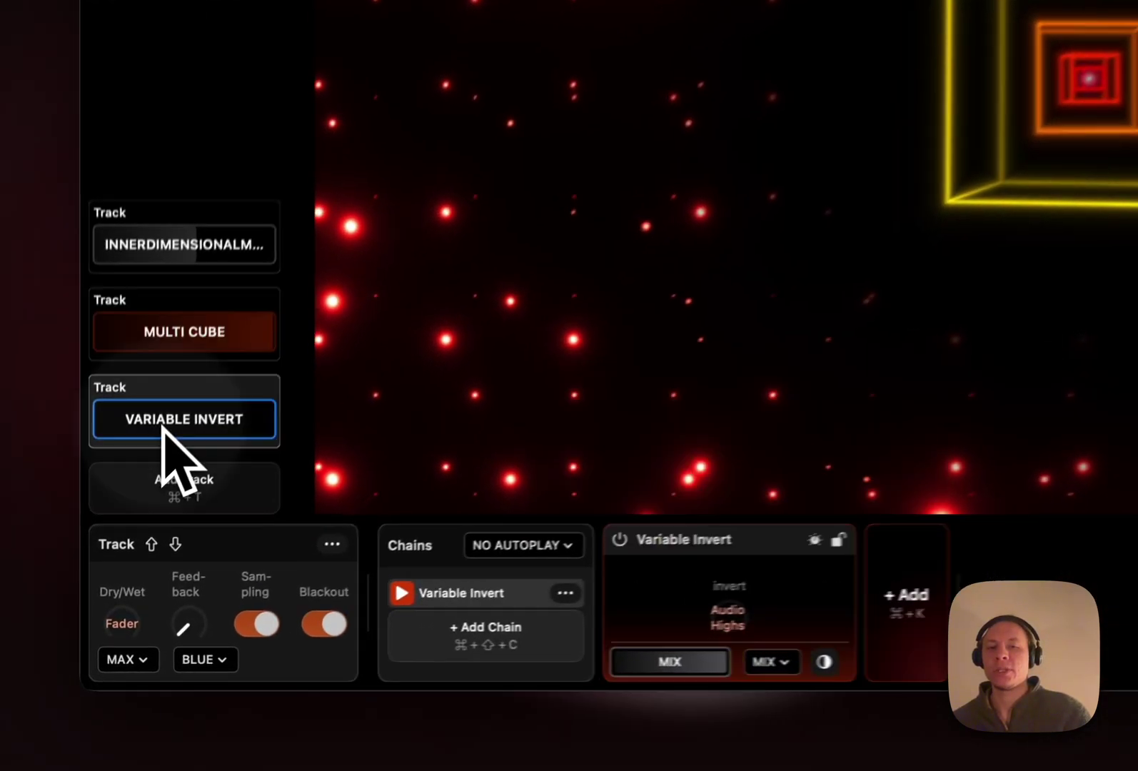